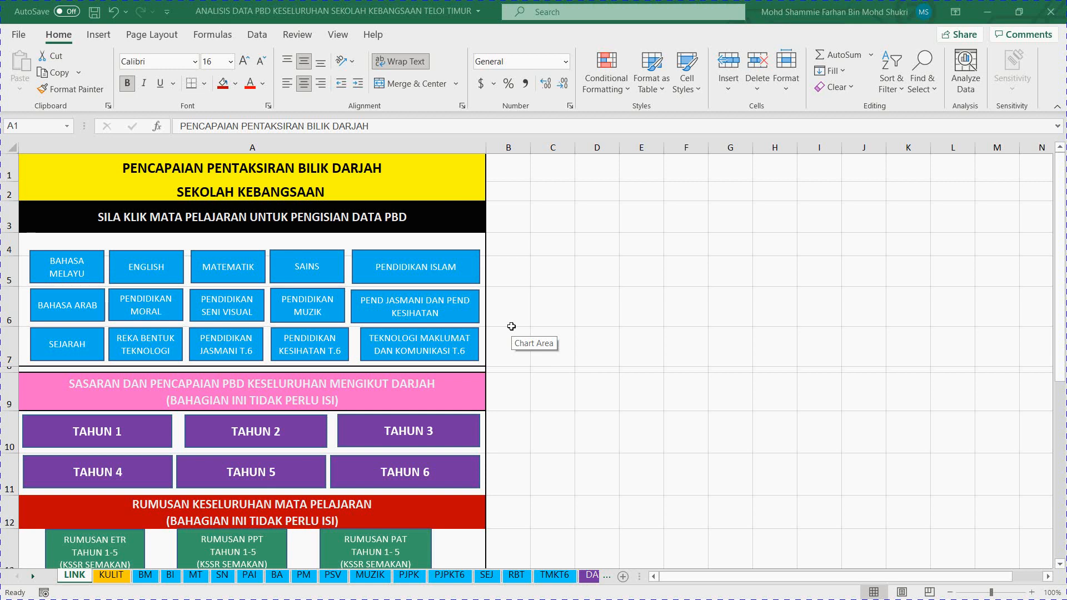
Step: Open the Bahasa Melayu, English and Matematik sheets through the index links to view their layout, returning to the index between them
{"action": "left_click", "coordinate": [376, 286]}
{"action": "left_click", "coordinate": [30, 317]}
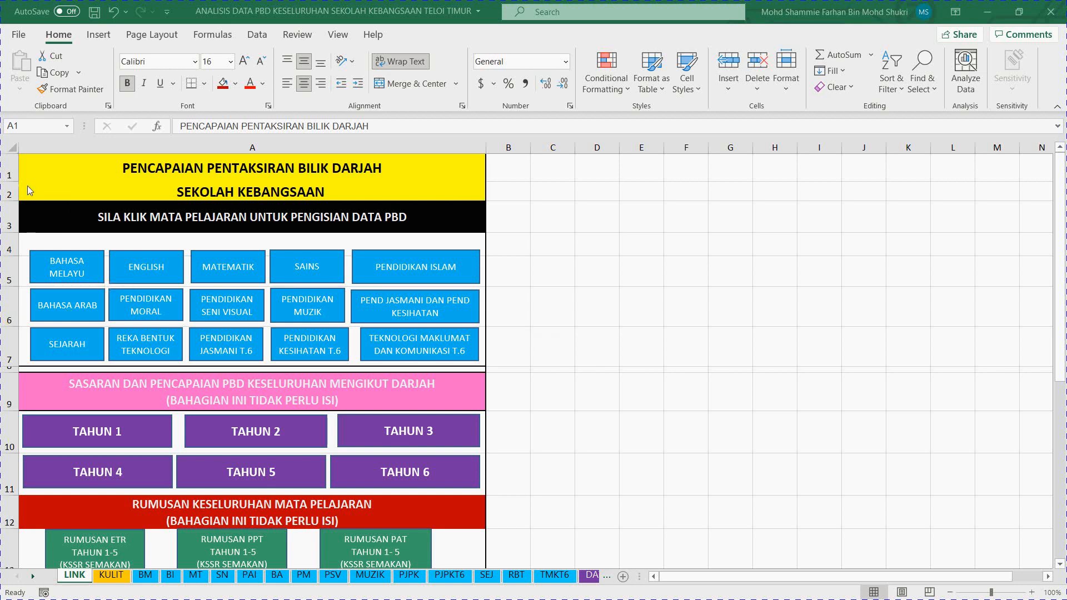
{"action": "left_click", "coordinate": [81, 273]}
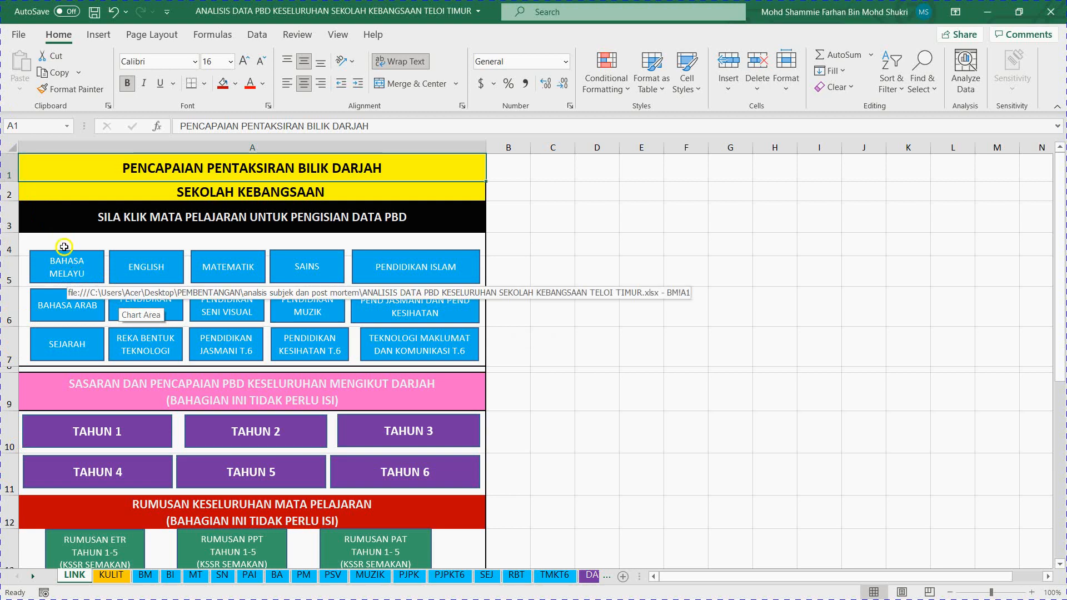
{"action": "left_click", "coordinate": [69, 277]}
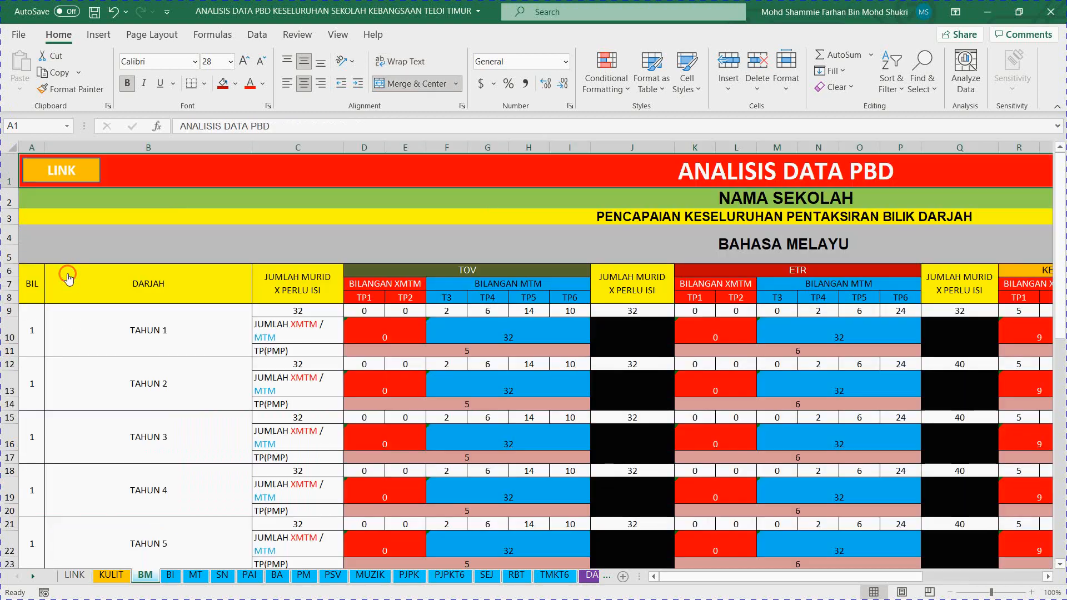
{"action": "left_click", "coordinate": [60, 170]}
{"action": "left_click", "coordinate": [128, 267]}
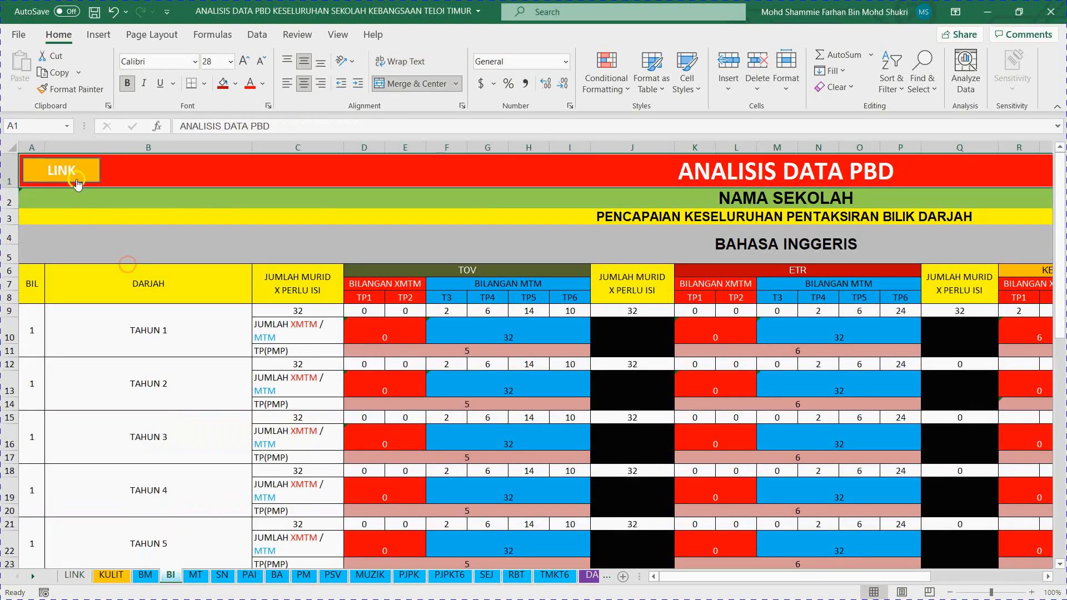
{"action": "left_click", "coordinate": [68, 171]}
{"action": "left_click", "coordinate": [205, 278]}
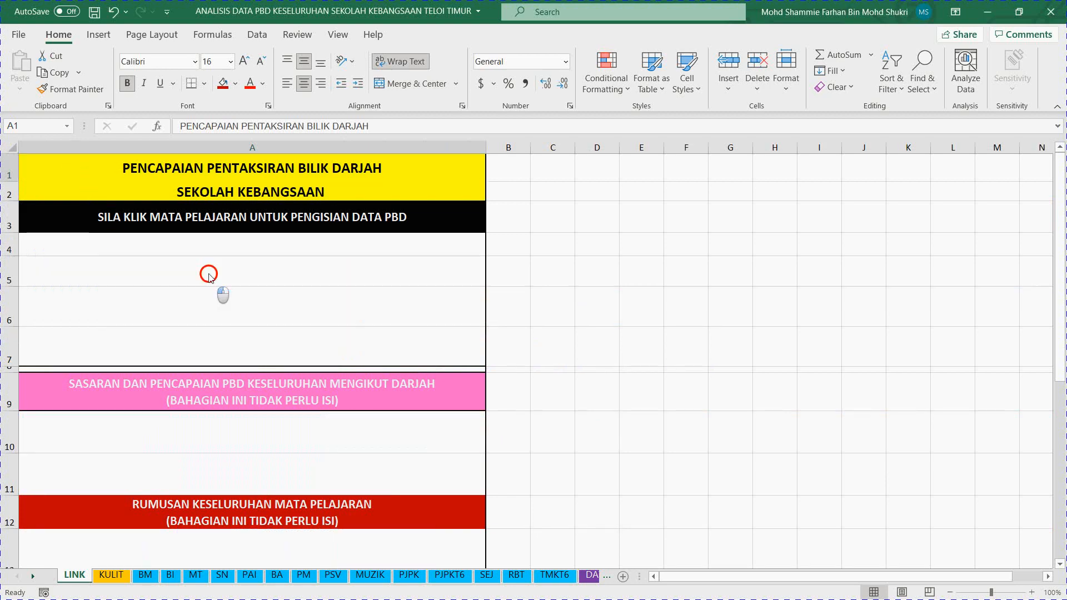
{"action": "left_click", "coordinate": [92, 170]}
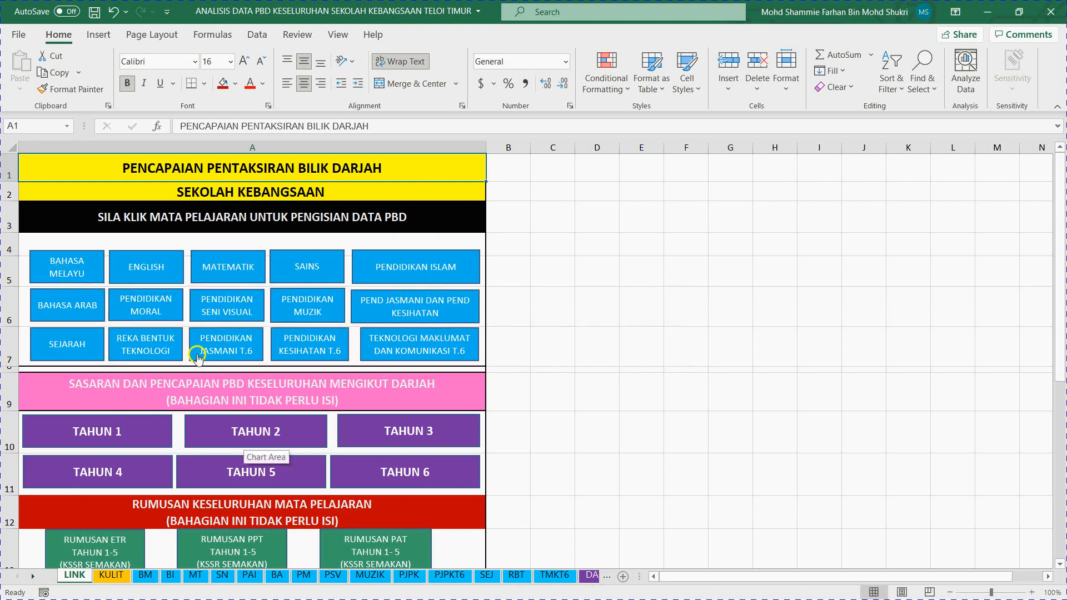
Step: Examine the TAHUN 1 pupil total and the TP1 and TP2 cells under TOV on the Bahasa Melayu sheet
{"action": "left_click", "coordinate": [82, 273]}
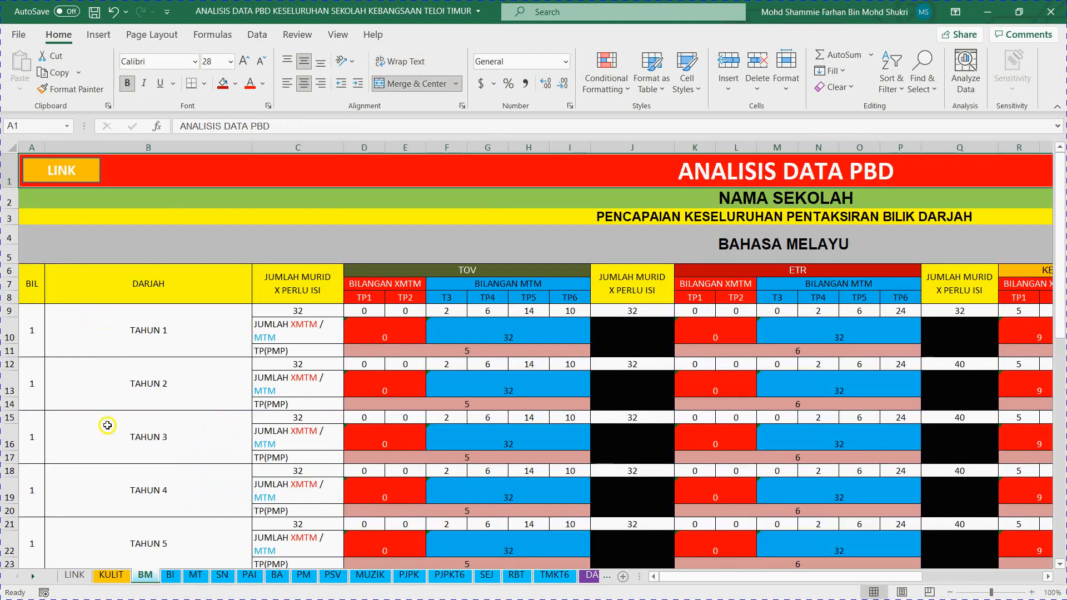
{"action": "left_click", "coordinate": [76, 576]}
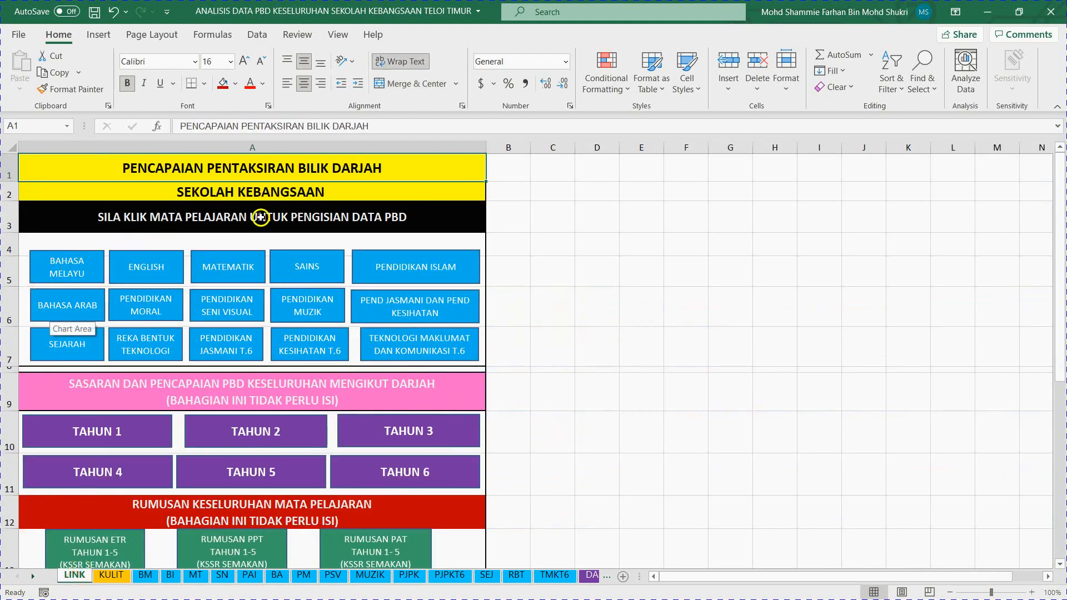
{"action": "left_click", "coordinate": [84, 267]}
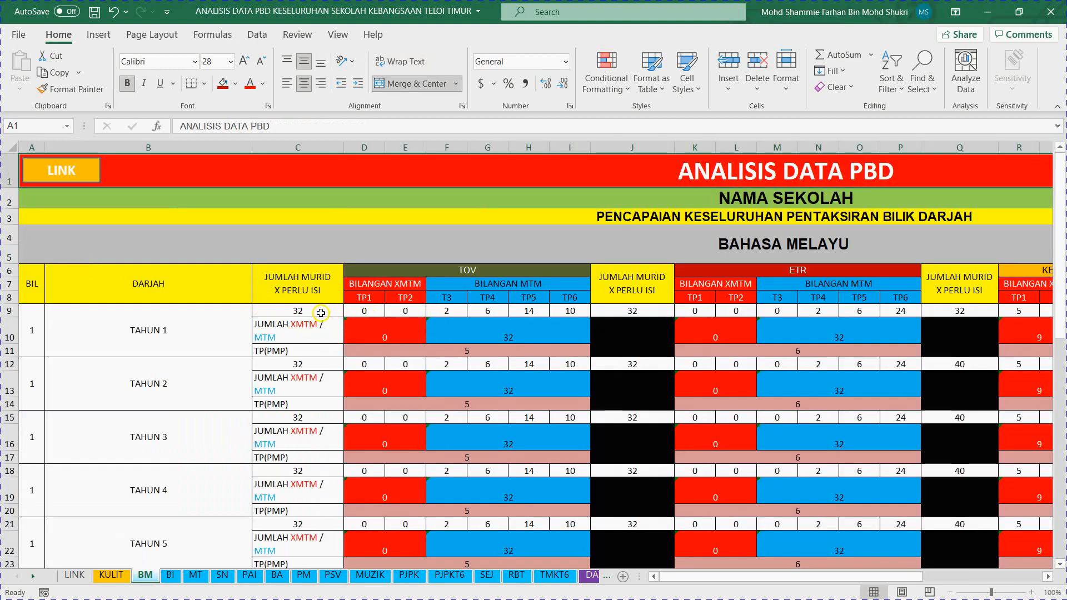
{"action": "left_click", "coordinate": [321, 312]}
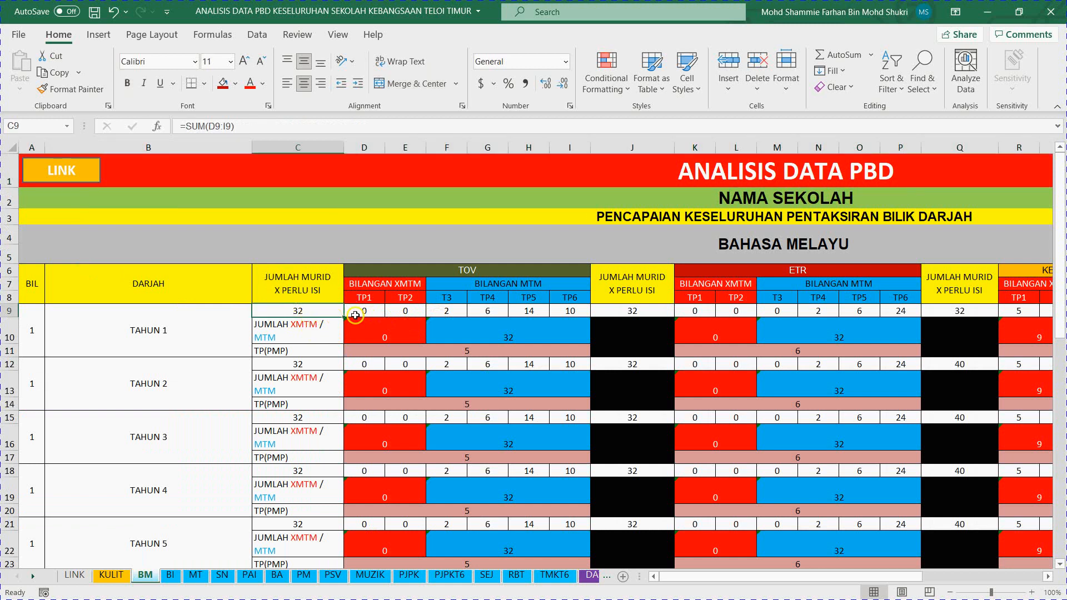
{"action": "left_click", "coordinate": [354, 314]}
{"action": "left_click", "coordinate": [409, 311]}
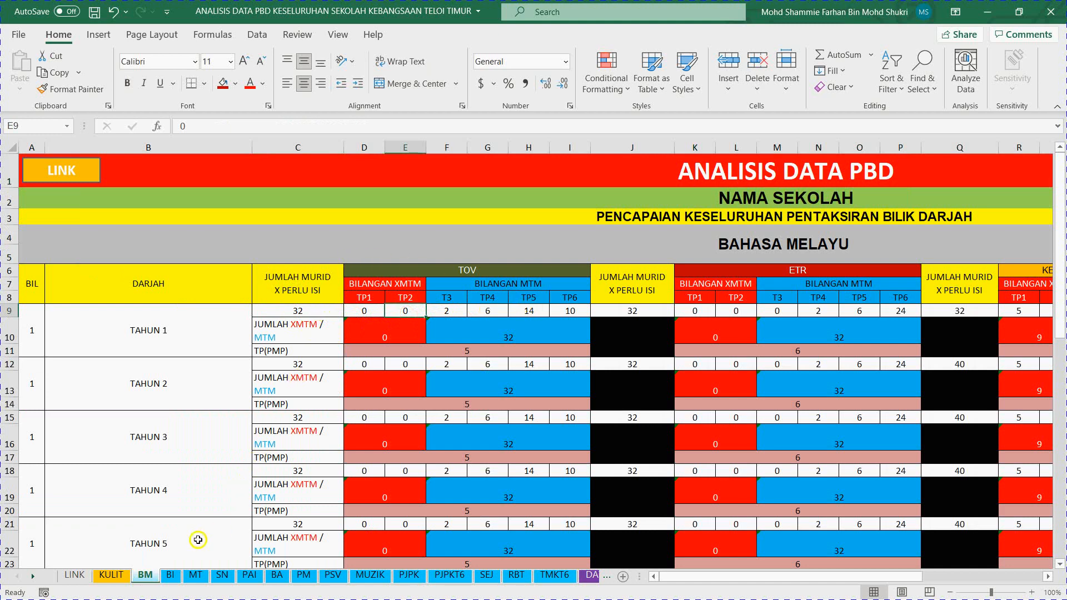
Step: Complete the school name in cell A2 of the LINK sheet as "SEKOLAH KEBANGSAAN TELOI TIMUR"
{"action": "left_click", "coordinate": [76, 575]}
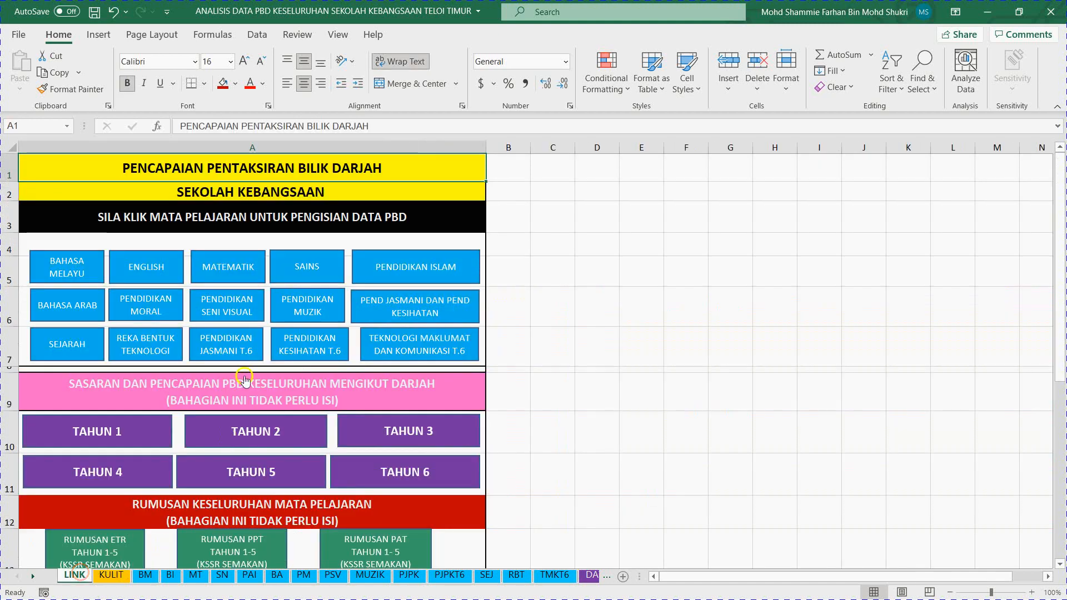
{"action": "left_click", "coordinate": [245, 190]}
{"action": "left_click", "coordinate": [380, 126]}
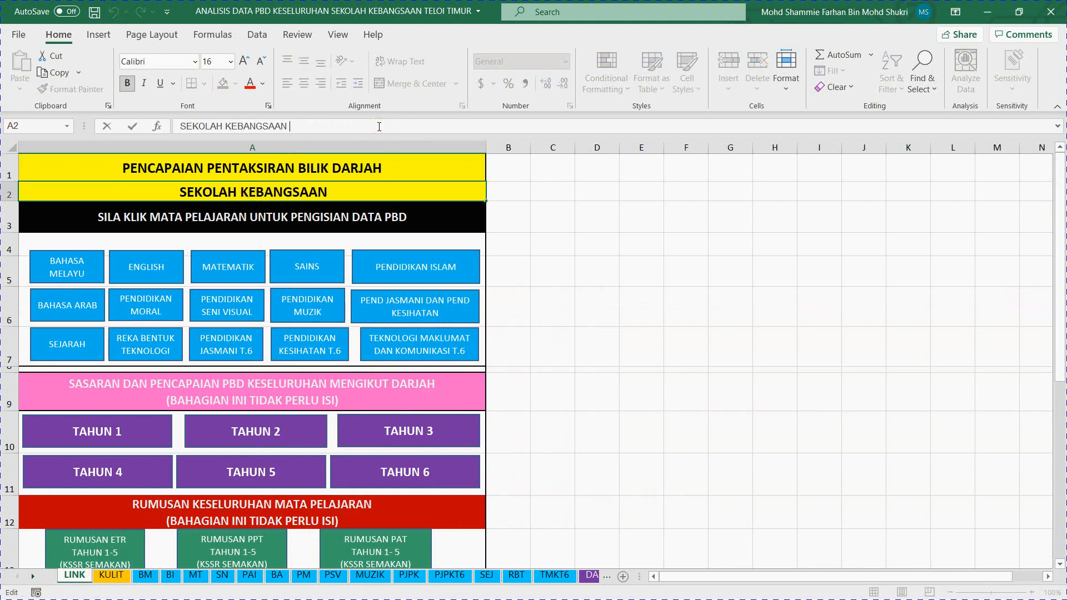
{"action": "type", "text": "tel"}
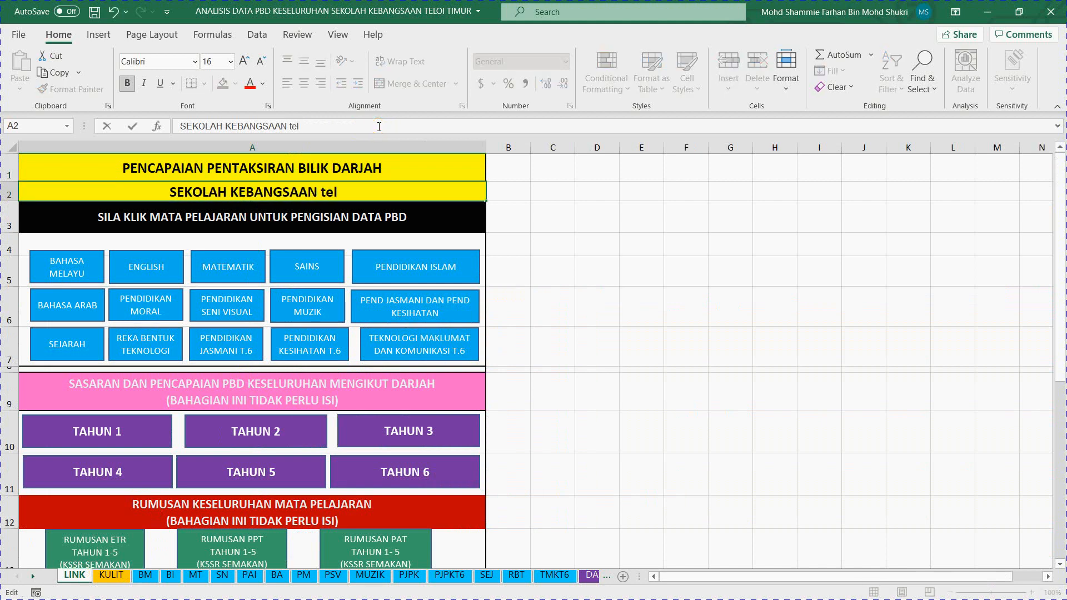
{"action": "key", "text": "BackSpace"}
{"action": "key", "text": "BackSpace"}
{"action": "key", "text": "BackSpace"}
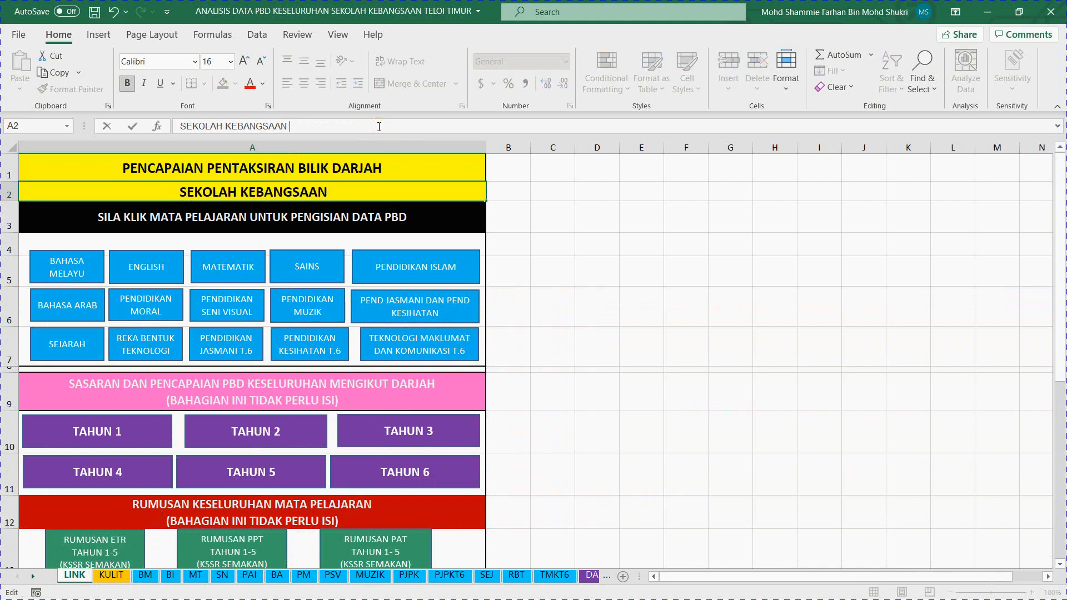
{"action": "type", "text": "TELOI TIM"}
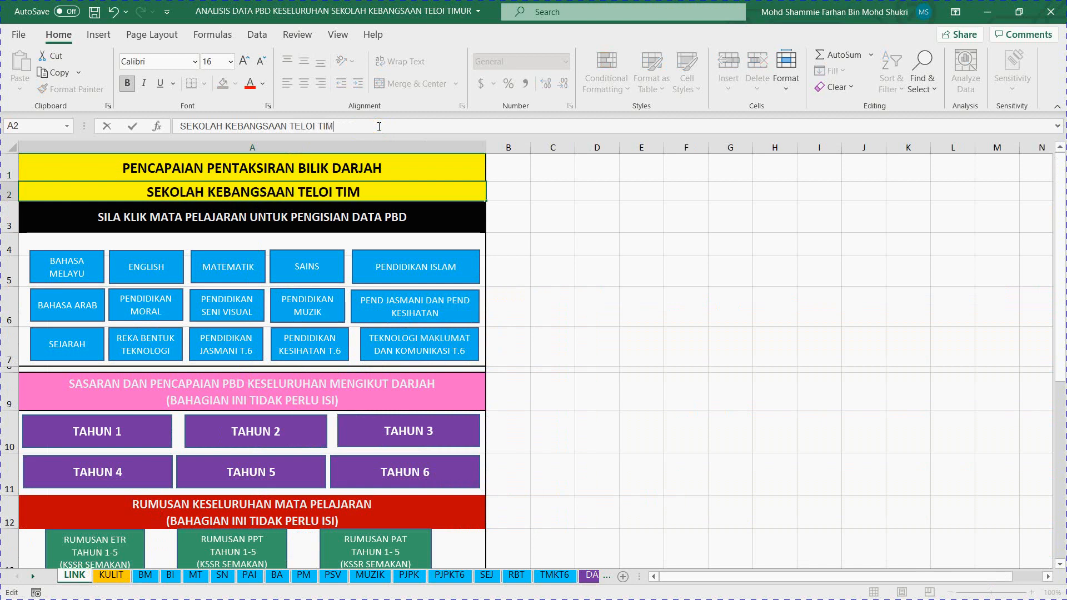
{"action": "type", "text": "UR"}
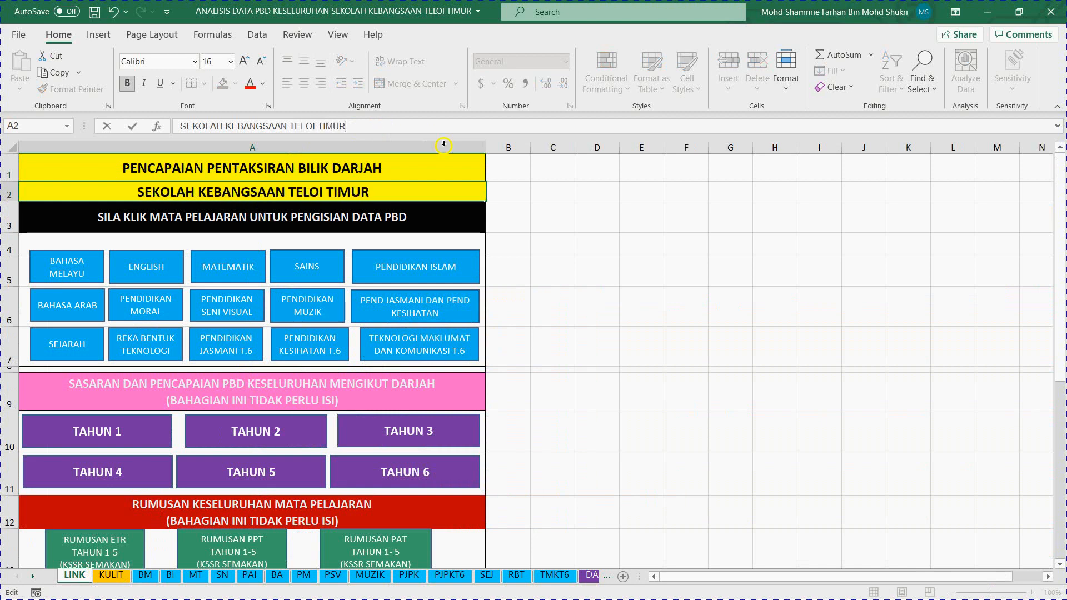
{"action": "left_click", "coordinate": [514, 297]}
Step: Replace the NAMA SEKOLAH placeholder on the KULIT sheet with "SEKOLAH KEBANGSAAN TELOI TIMUR"
{"action": "left_click", "coordinate": [122, 579]}
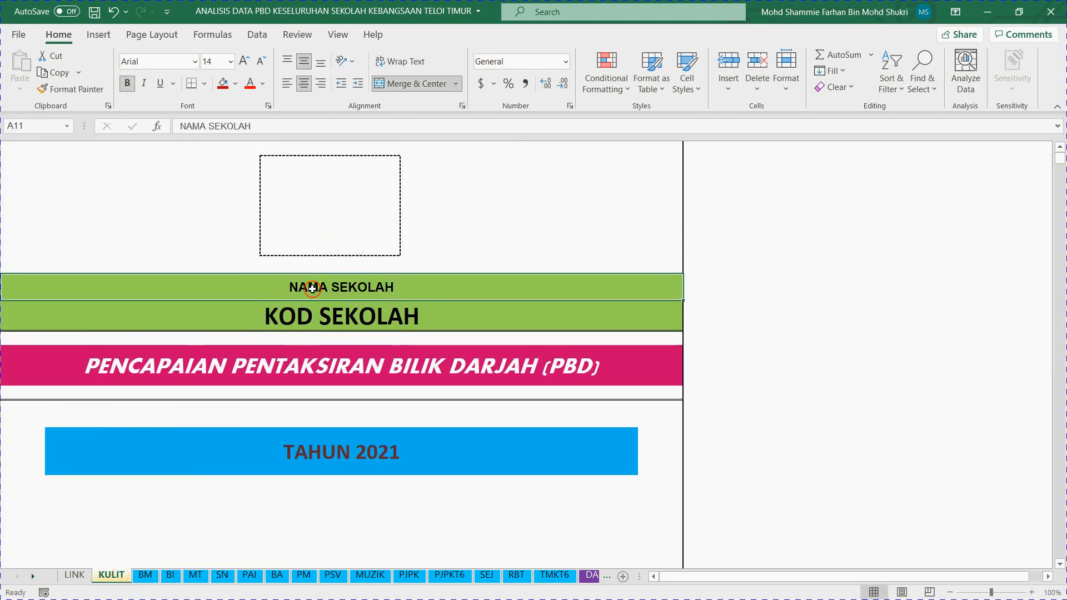
{"action": "type", "text": "SWKOL"}
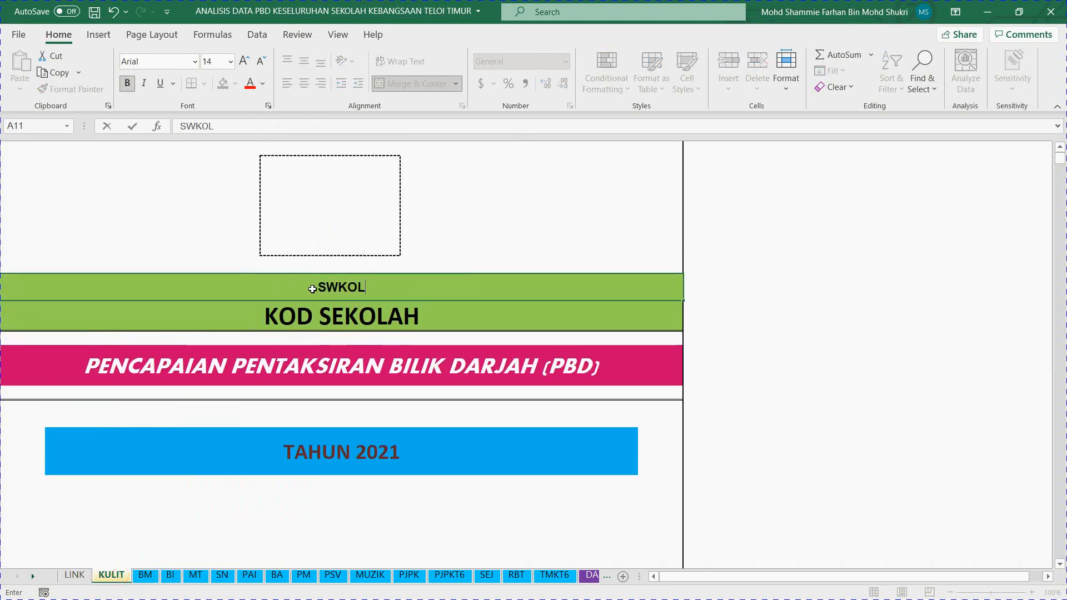
{"action": "key", "text": "BackSpace"}
{"action": "key", "text": "BackSpace"}
{"action": "key", "text": "BackSpace"}
{"action": "key", "text": "BackSpace"}
{"action": "key", "text": "BackSpace"}
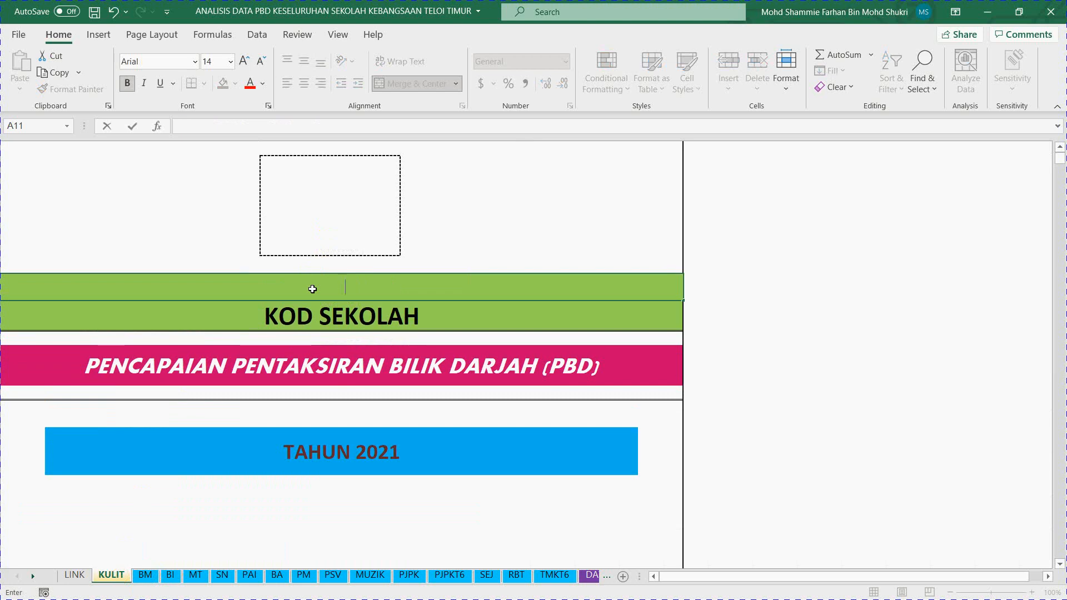
{"action": "type", "text": "sekolah kebang"}
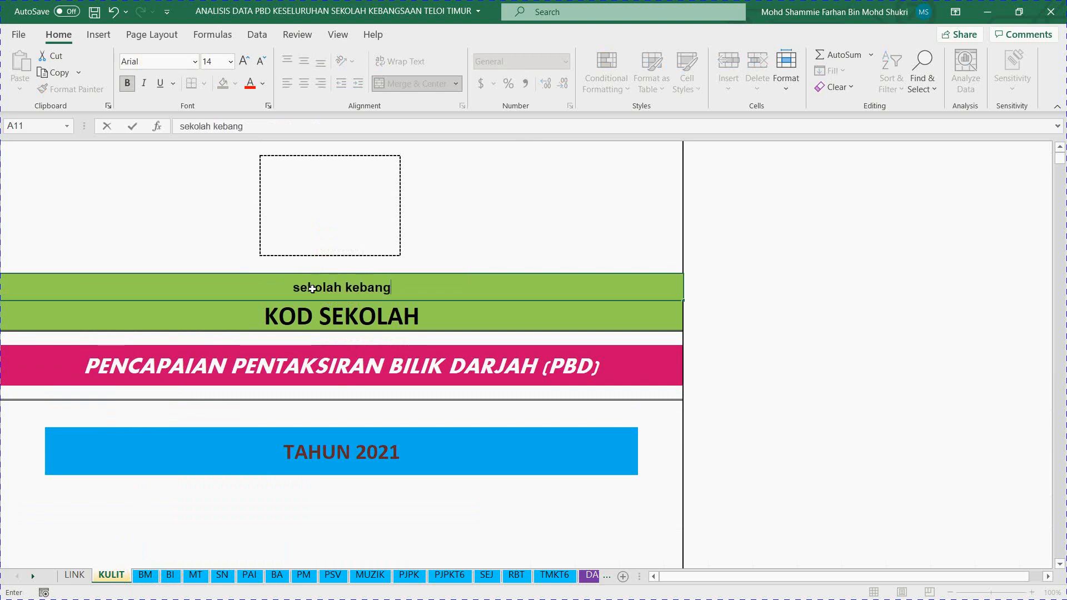
{"action": "type", "text": "sa"}
{"action": "key", "text": "BackSpace"}
{"action": "key", "text": "BackSpace"}
{"action": "key", "text": "BackSpace"}
{"action": "key", "text": "BackSpace"}
{"action": "key", "text": "BackSpace"}
{"action": "key", "text": "BackSpace"}
{"action": "key", "text": "BackSpace"}
{"action": "key", "text": "BackSpace"}
{"action": "key", "text": "BackSpace"}
{"action": "key", "text": "BackSpace"}
{"action": "key", "text": "BackSpace"}
{"action": "key", "text": "BackSpace"}
{"action": "key", "text": "BackSpace"}
{"action": "key", "text": "BackSpace"}
{"action": "key", "text": "BackSpace"}
{"action": "key", "text": "BackSpace"}
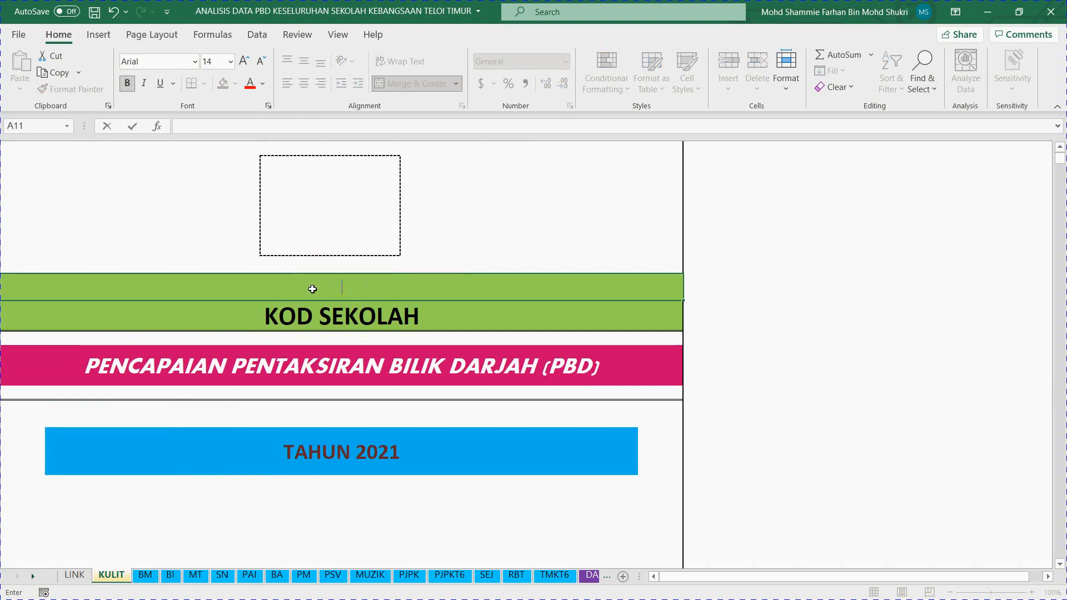
{"action": "type", "text": "SEKOLAH E"}
{"action": "key", "text": "BackSpace"}
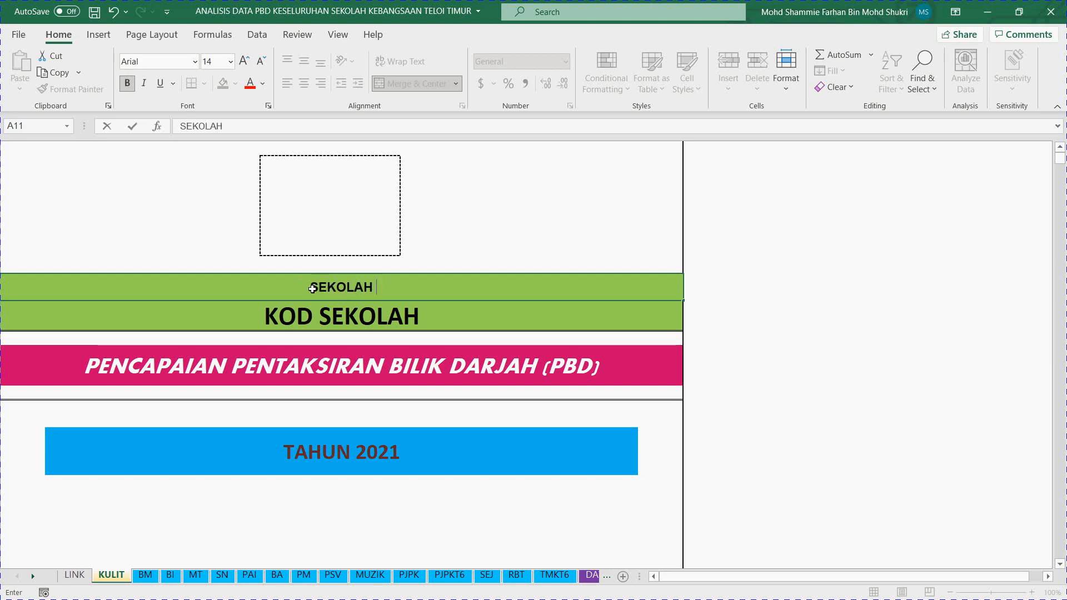
{"action": "type", "text": "KEBANGSAAN TE"}
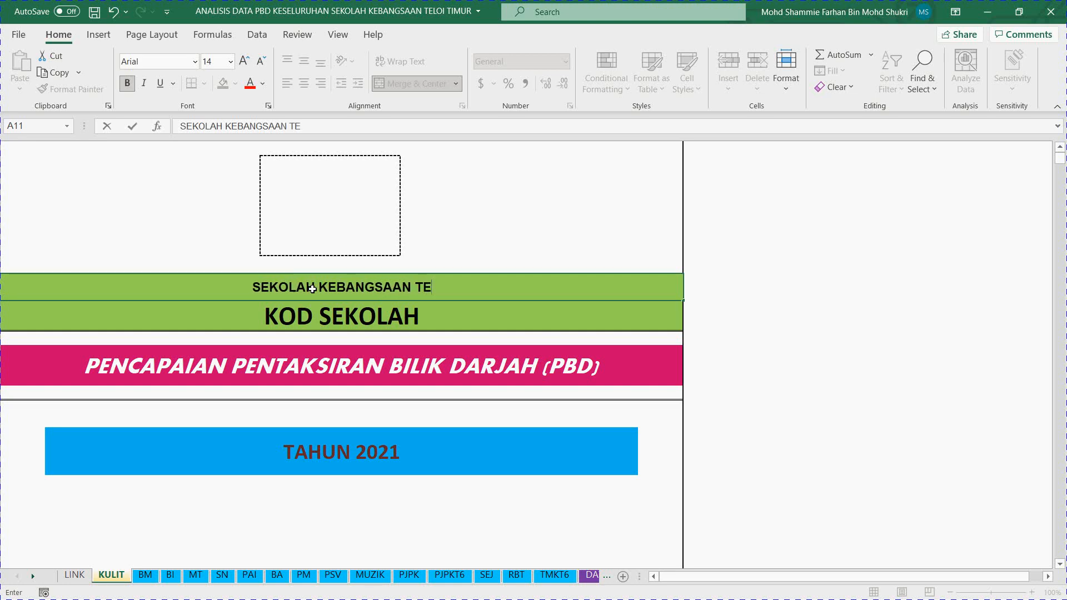
{"action": "type", "text": "O"}
{"action": "key", "text": "BackSpace"}
{"action": "type", "text": "LOI "}
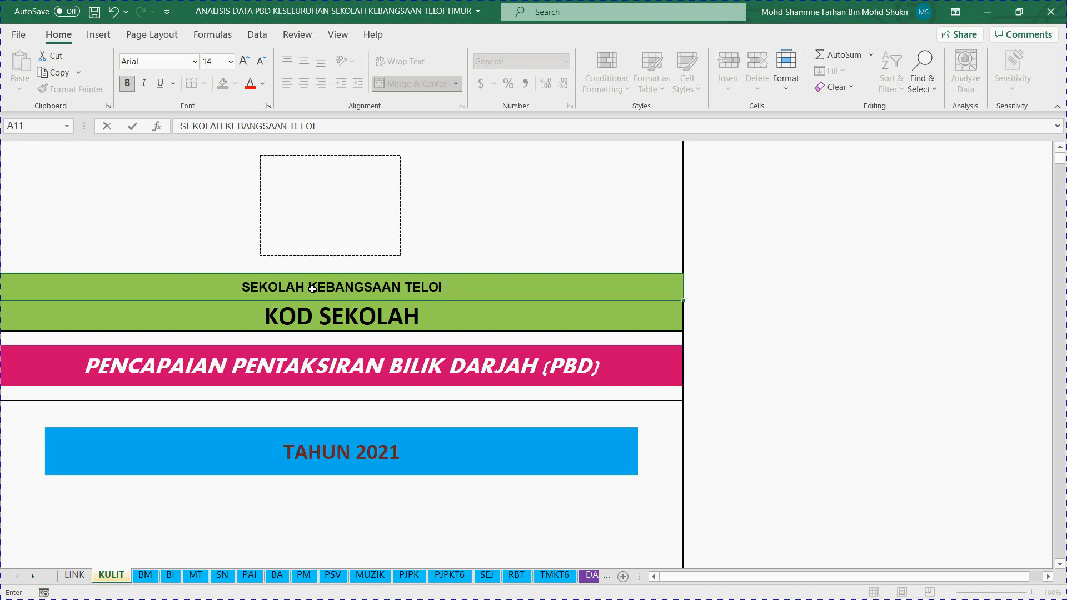
{"action": "type", "text": "TIMUR"}
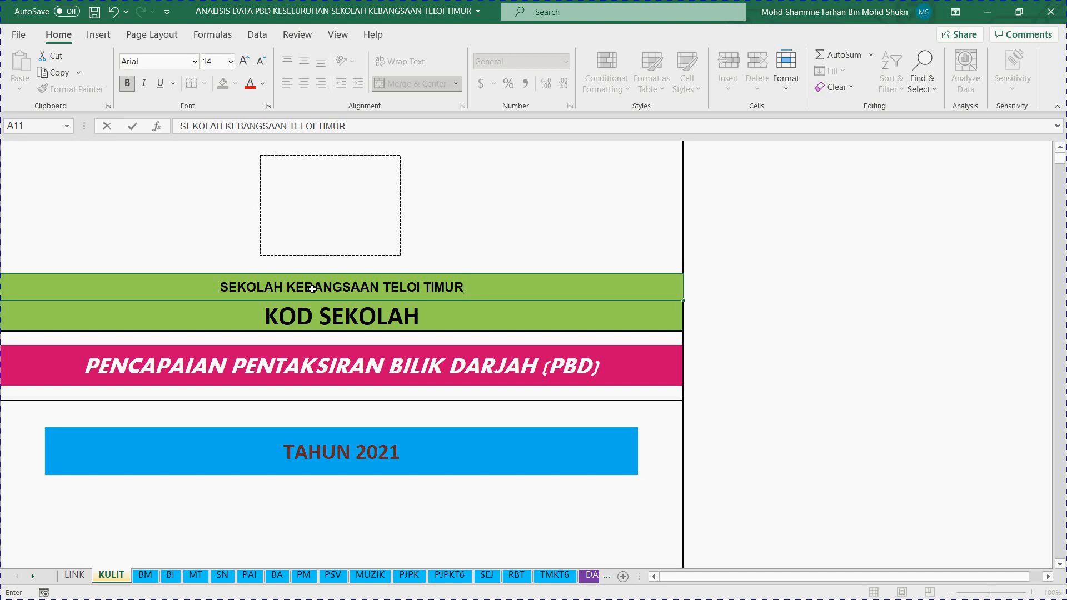
Step: Replace the KOD SEKOLAH placeholder on the KULIT sheet with the school code KBA8021
{"action": "left_click", "coordinate": [270, 330]}
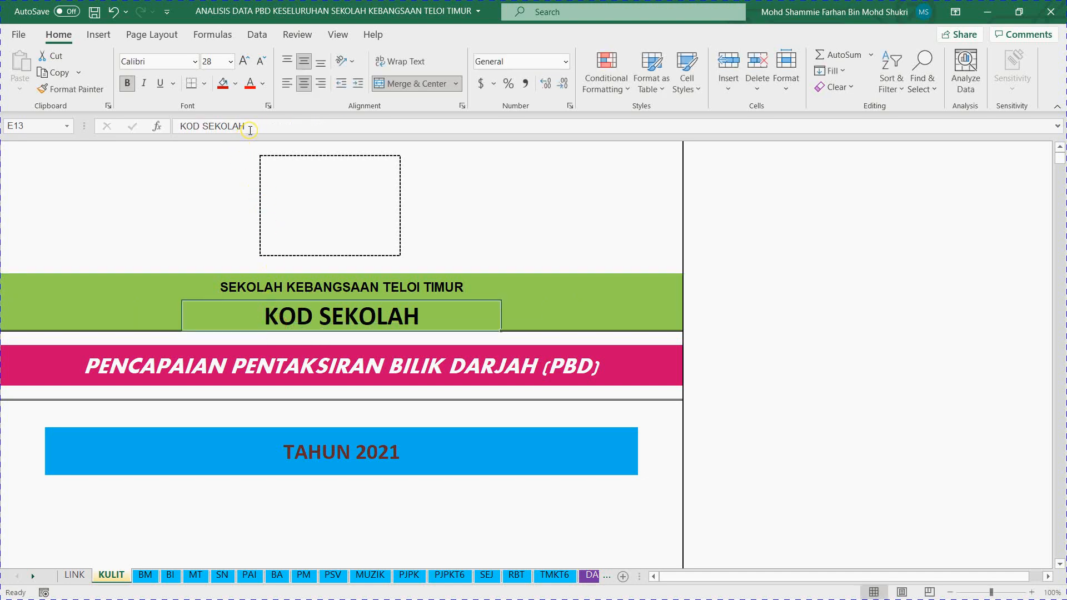
{"action": "left_click_drag", "start_coordinate": [245, 126], "coordinate": [175, 127]}
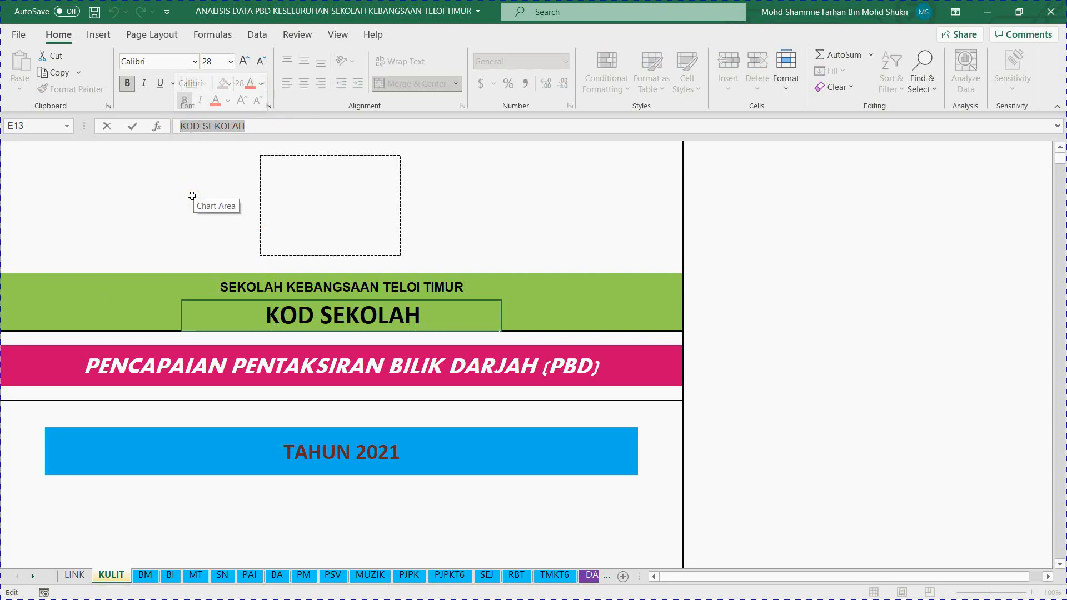
{"action": "type", "text": "KBA"}
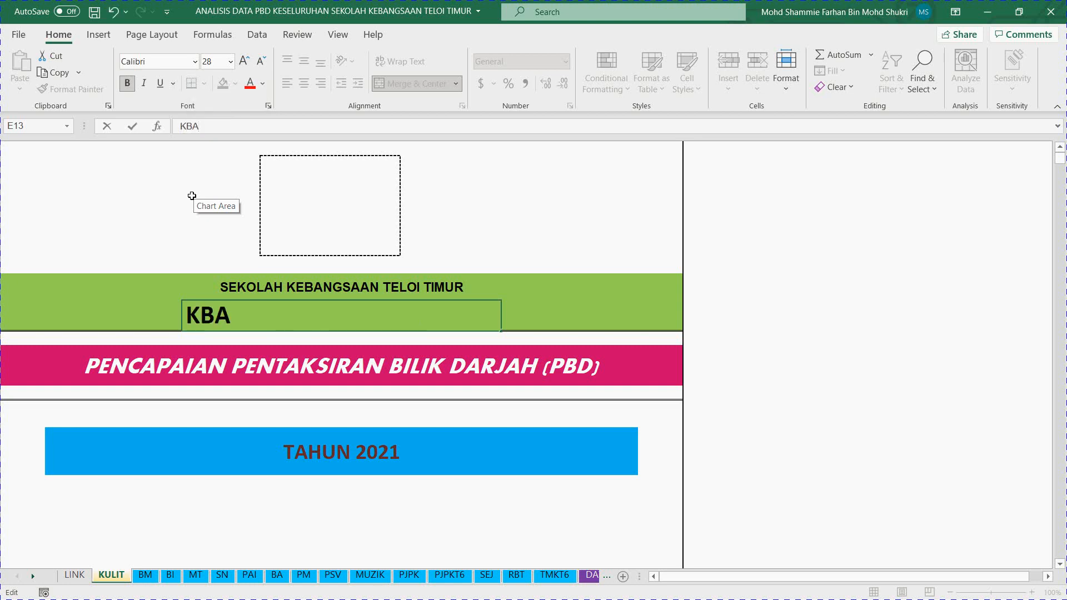
{"action": "type", "text": "8021"}
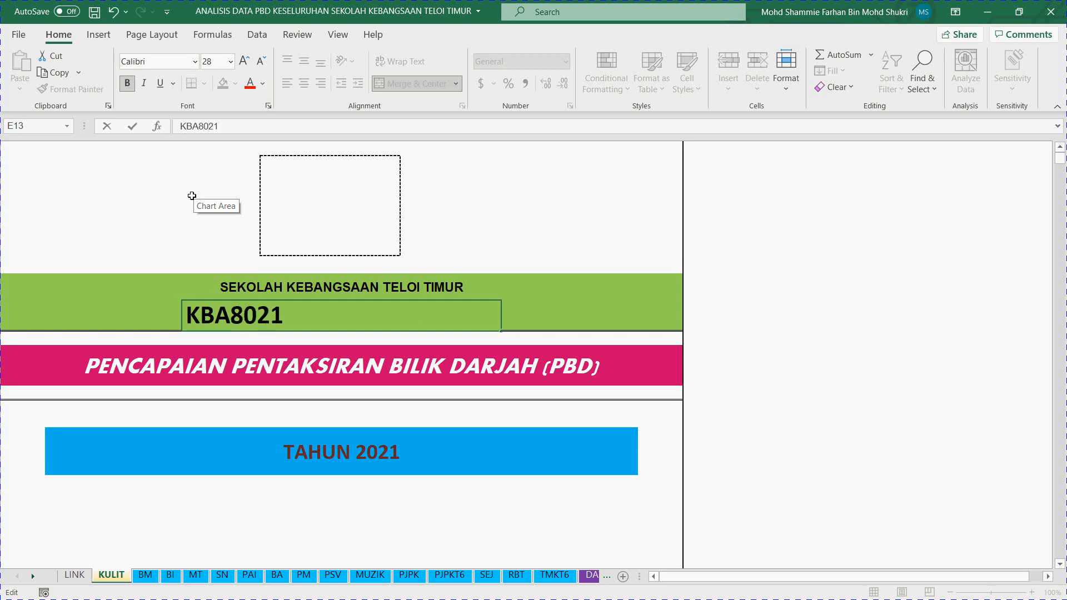
{"action": "key", "text": "Return"}
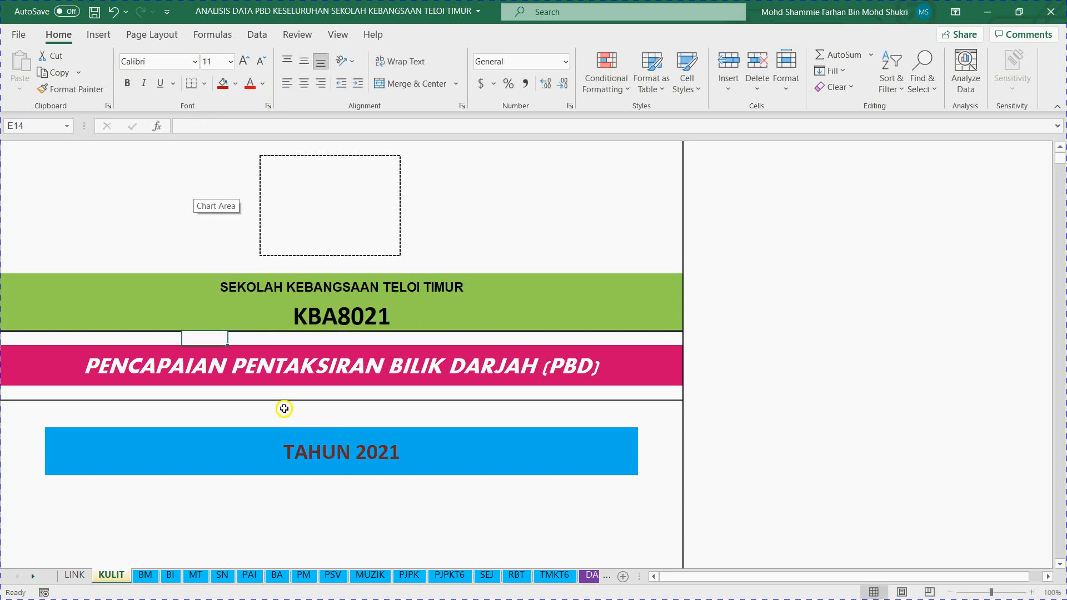
Step: Replace the NAMA SEKOLAH placeholder in cell A2 of the BM sheet with "SEKOLAH KEBANGSAAN TELOI TIMUR"
{"action": "scroll", "coordinate": [267, 405], "scroll_direction": "down", "scroll_amount": 2}
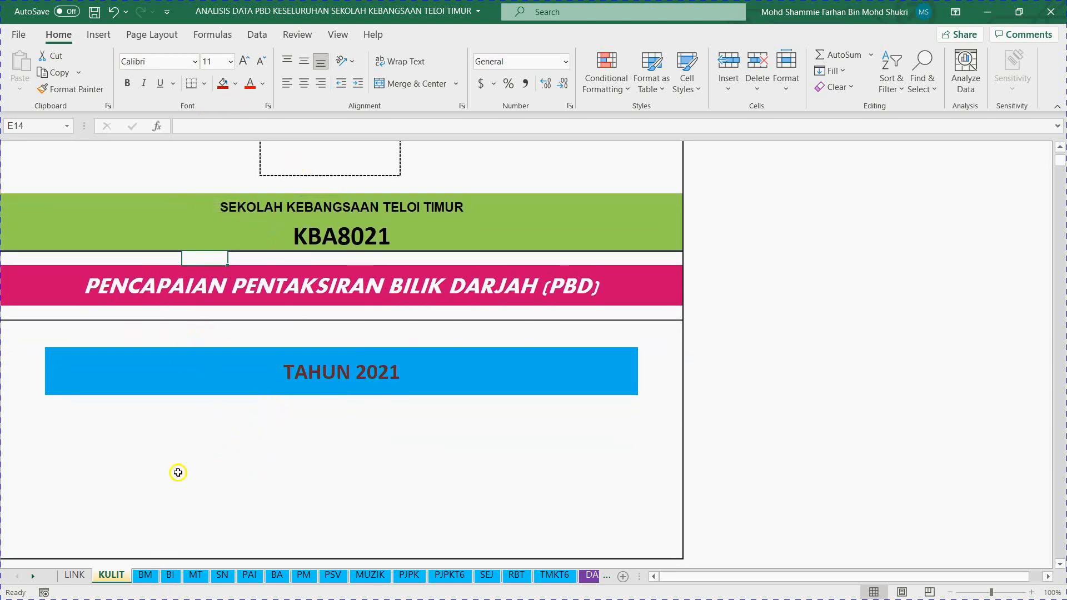
{"action": "left_click", "coordinate": [146, 574]}
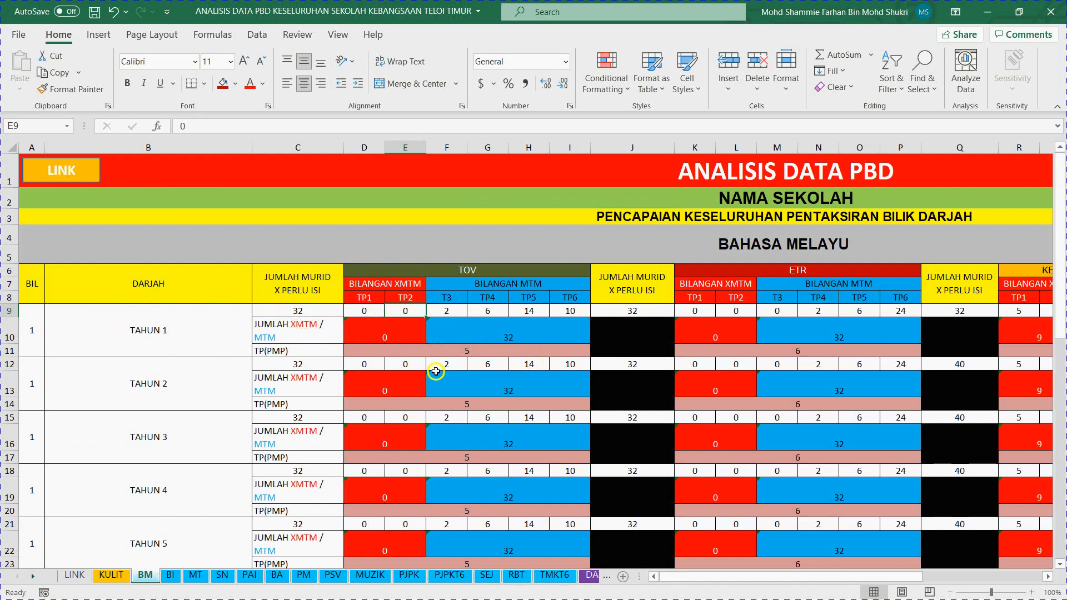
{"action": "left_click", "coordinate": [375, 309]}
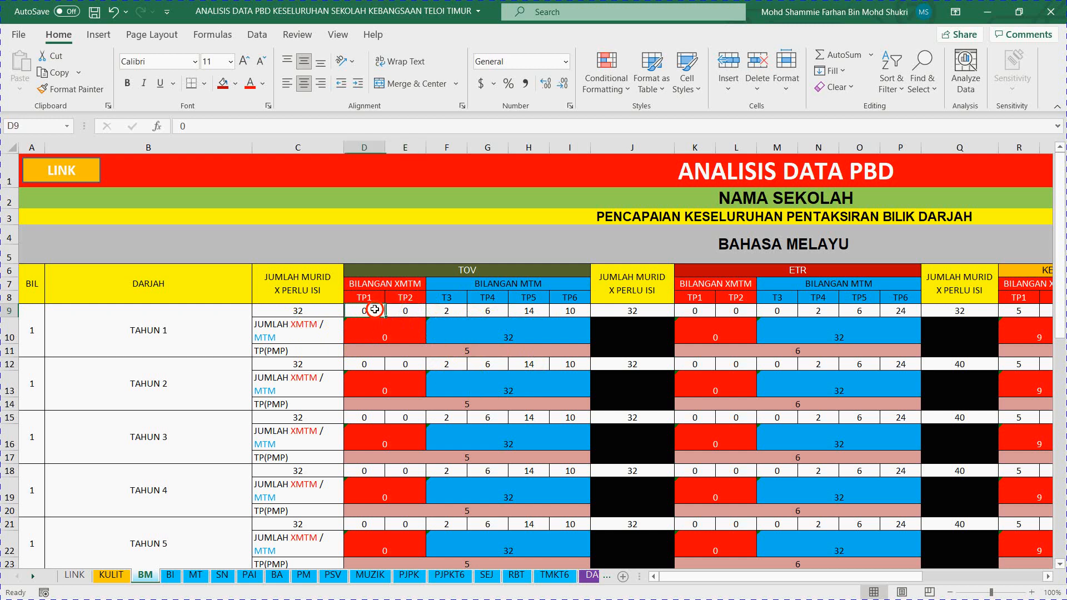
{"action": "left_click", "coordinate": [707, 197]}
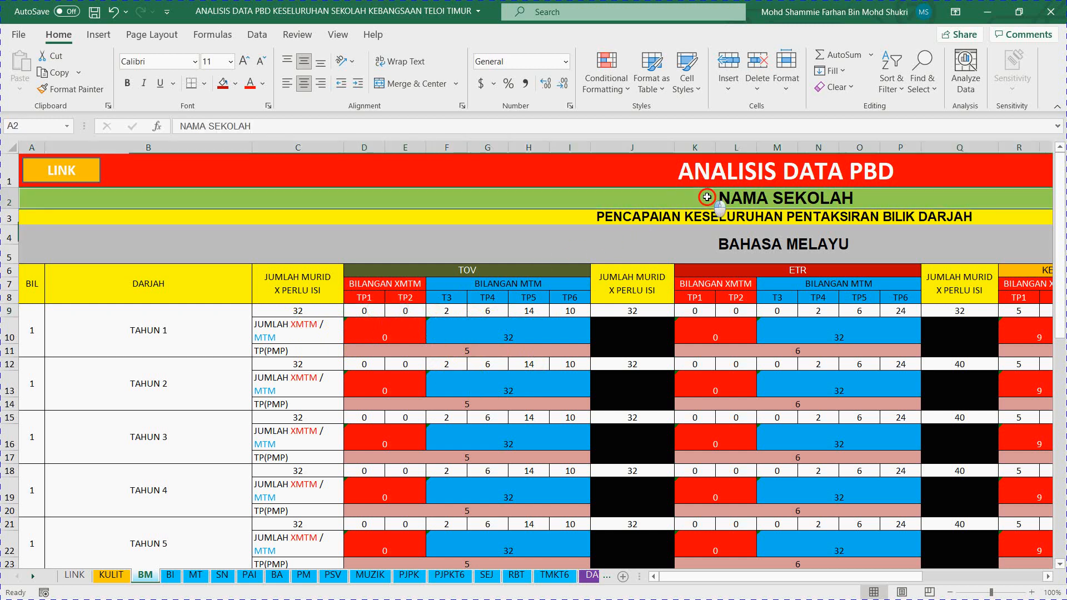
{"action": "left_click", "coordinate": [304, 126]}
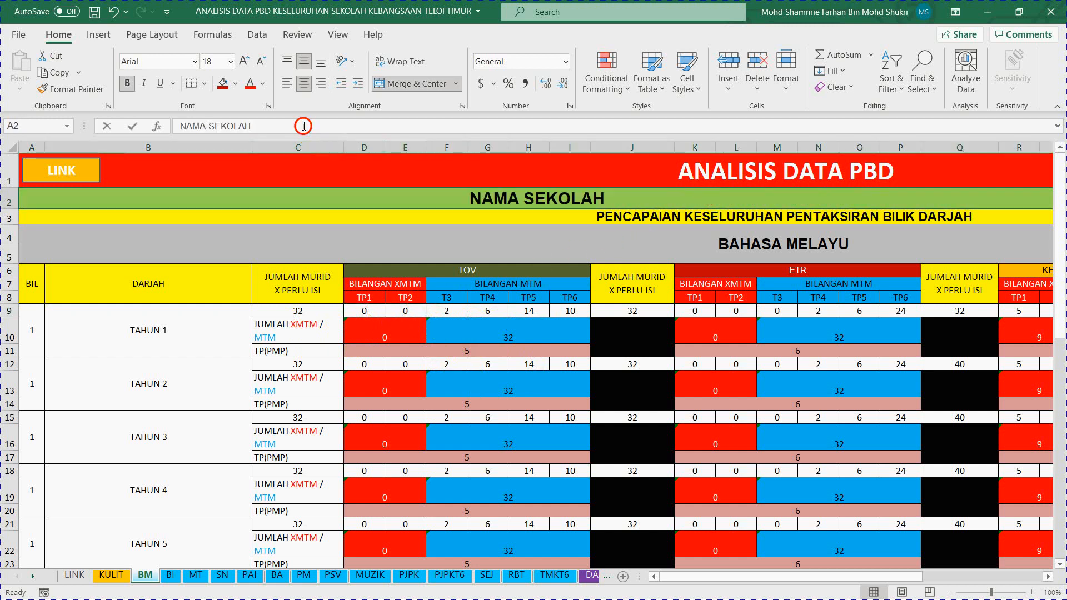
{"action": "key", "text": "BackSpace"}
{"action": "key", "text": "BackSpace"}
{"action": "key", "text": "BackSpace"}
{"action": "key", "text": "BackSpace"}
{"action": "key", "text": "BackSpace"}
{"action": "key", "text": "BackSpace"}
{"action": "key", "text": "BackSpace"}
{"action": "key", "text": "BackSpace"}
{"action": "key", "text": "BackSpace"}
{"action": "key", "text": "BackSpace"}
{"action": "key", "text": "BackSpace"}
{"action": "key", "text": "BackSpace"}
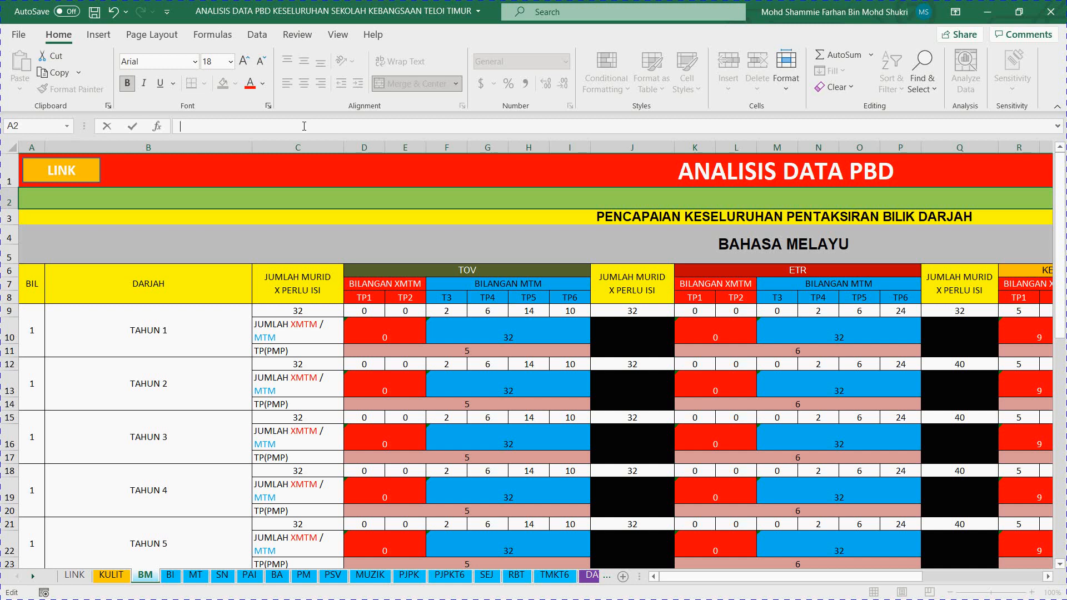
{"action": "type", "text": "SEKOLAH KEBANGSAAN"}
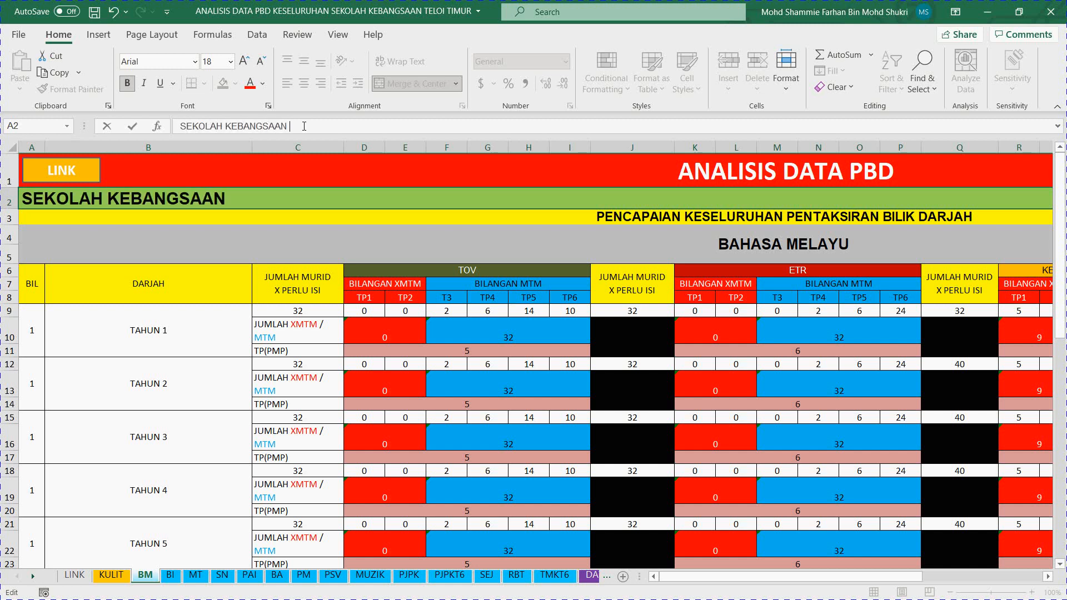
{"action": "type", "text": "MUR"}
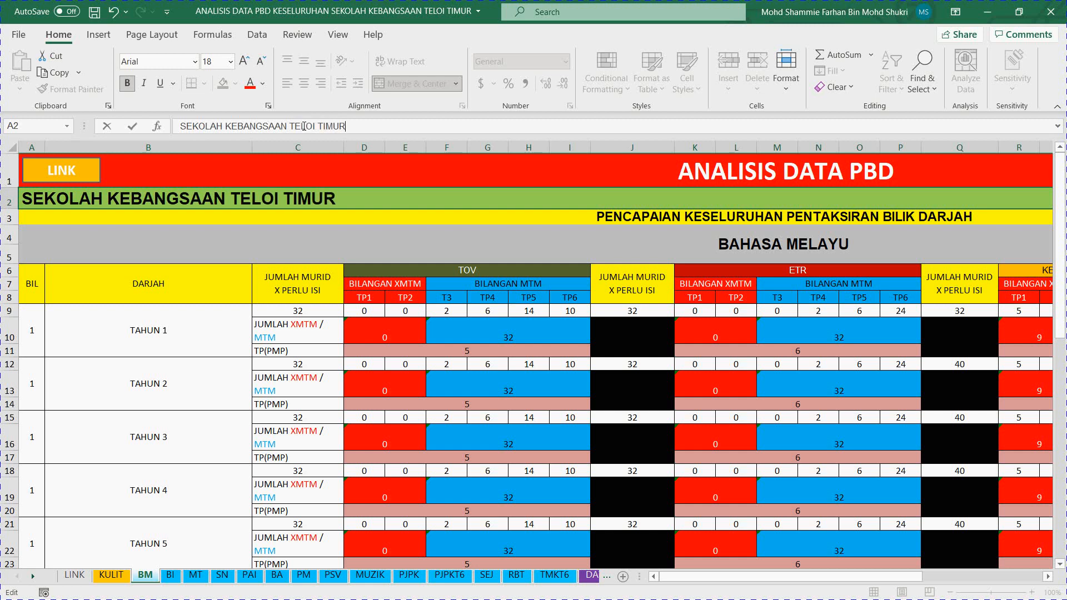
{"action": "key", "text": "Return"}
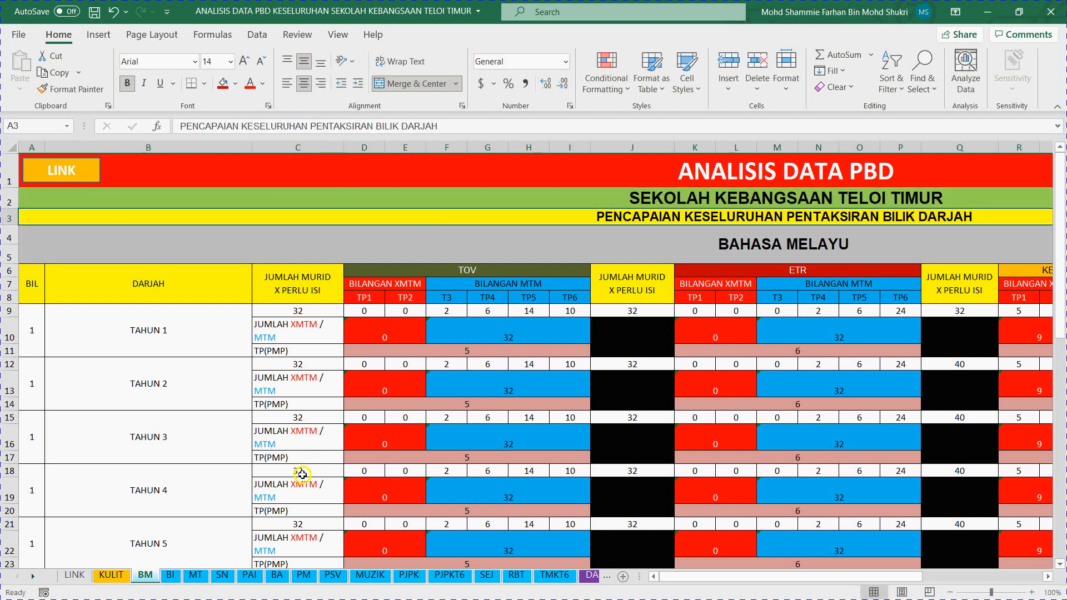
Step: Replace the XXXX after KBA in the DATATHN1 sheet's heading with the school code digits 8021
{"action": "left_click", "coordinate": [171, 575]}
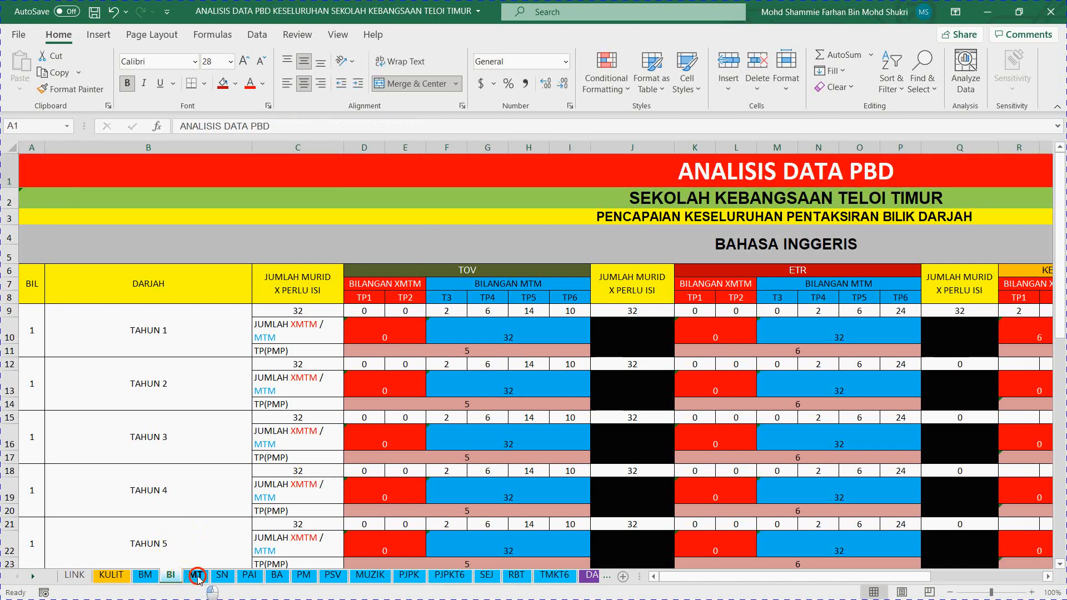
{"action": "left_click", "coordinate": [197, 575]}
{"action": "left_click", "coordinate": [566, 577]}
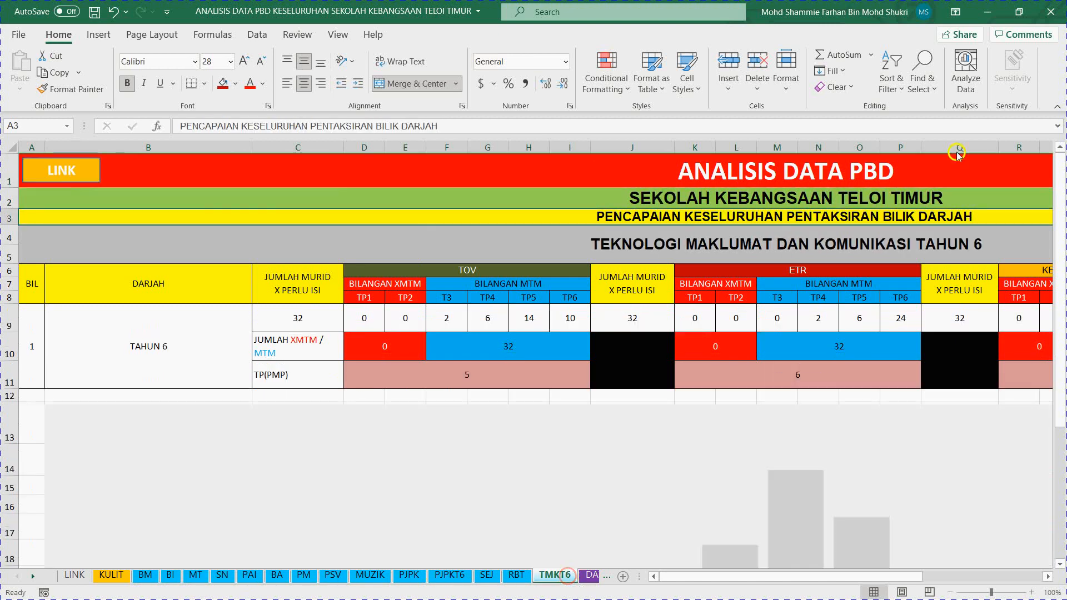
{"action": "left_click", "coordinate": [588, 576]}
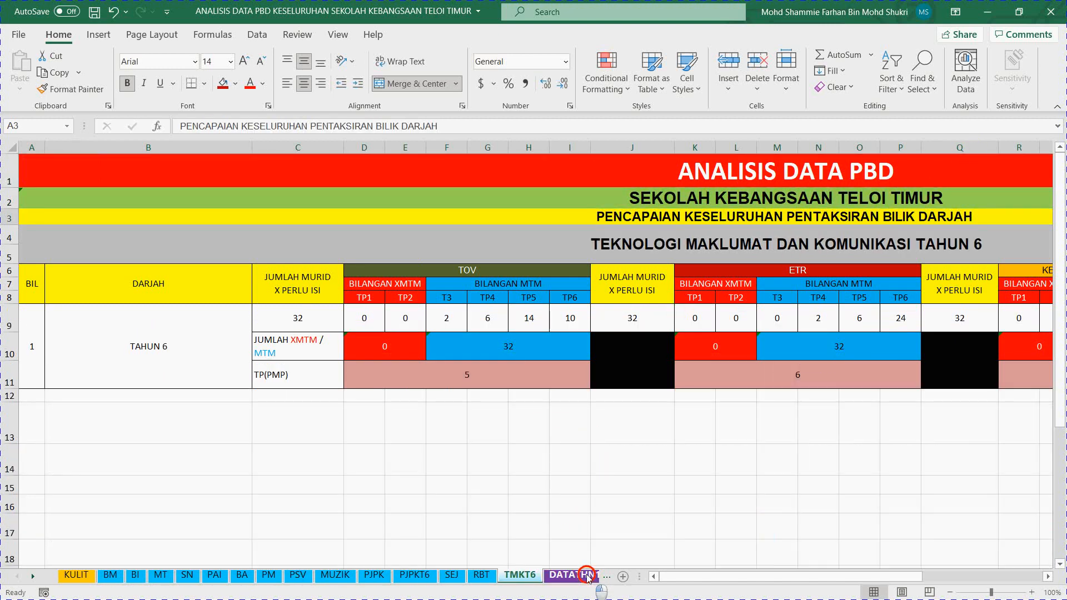
{"action": "left_click", "coordinate": [504, 179]}
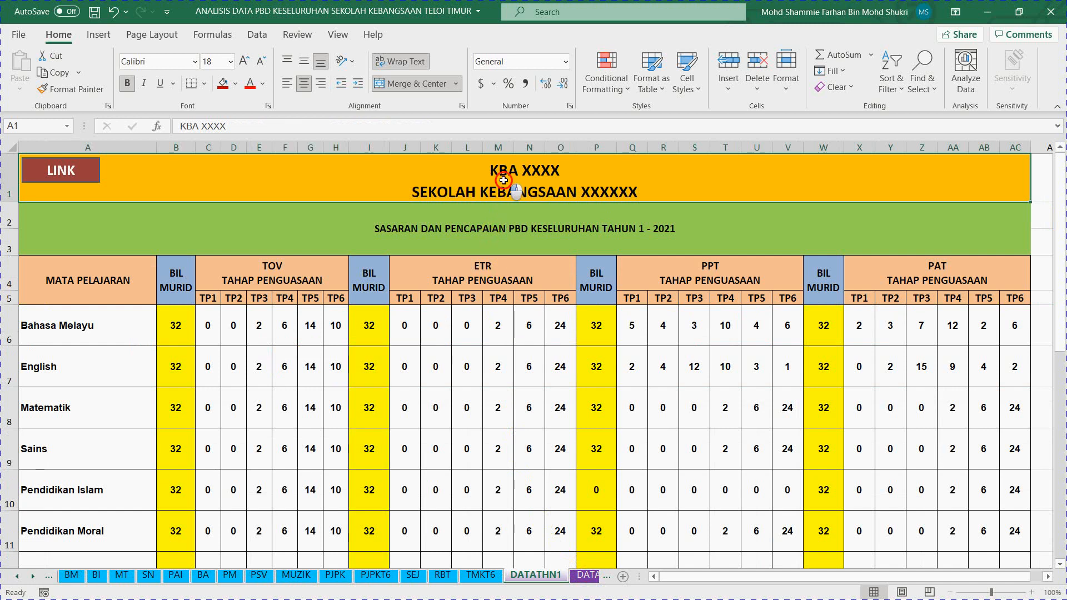
{"action": "left_click", "coordinate": [260, 125]}
{"action": "key", "text": "BackSpace"}
{"action": "key", "text": "BackSpace"}
{"action": "key", "text": "BackSpace"}
{"action": "key", "text": "BackSpace"}
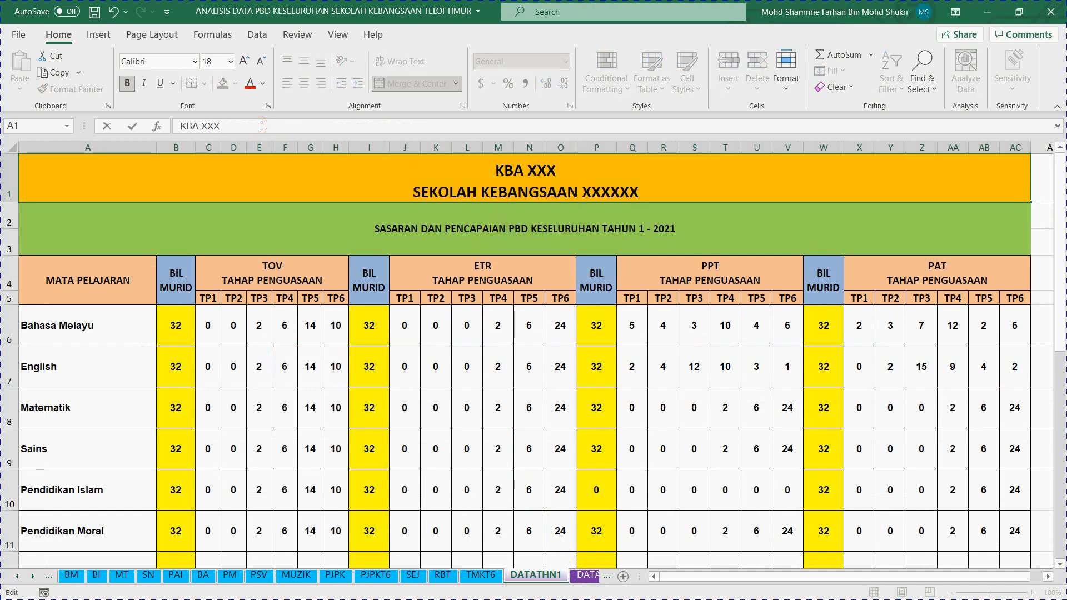
{"action": "type", "text": "8021"}
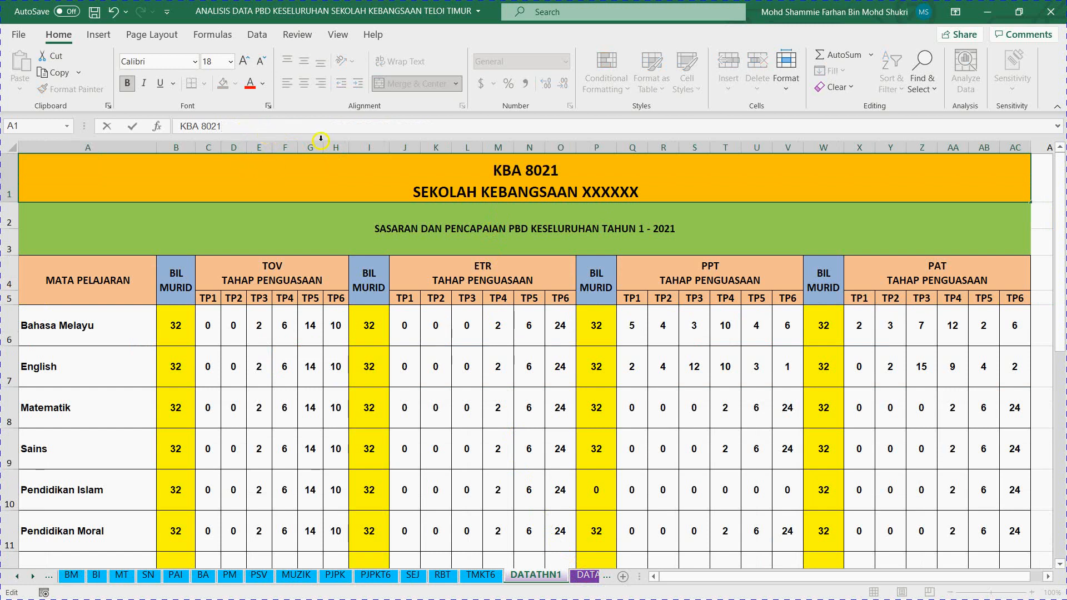
Step: Complete the second line of the DATATHN1 heading so it reads "SEKOLAH KEBANGSAAN TELOI TIMUR"
{"action": "double_click", "coordinate": [638, 193]}
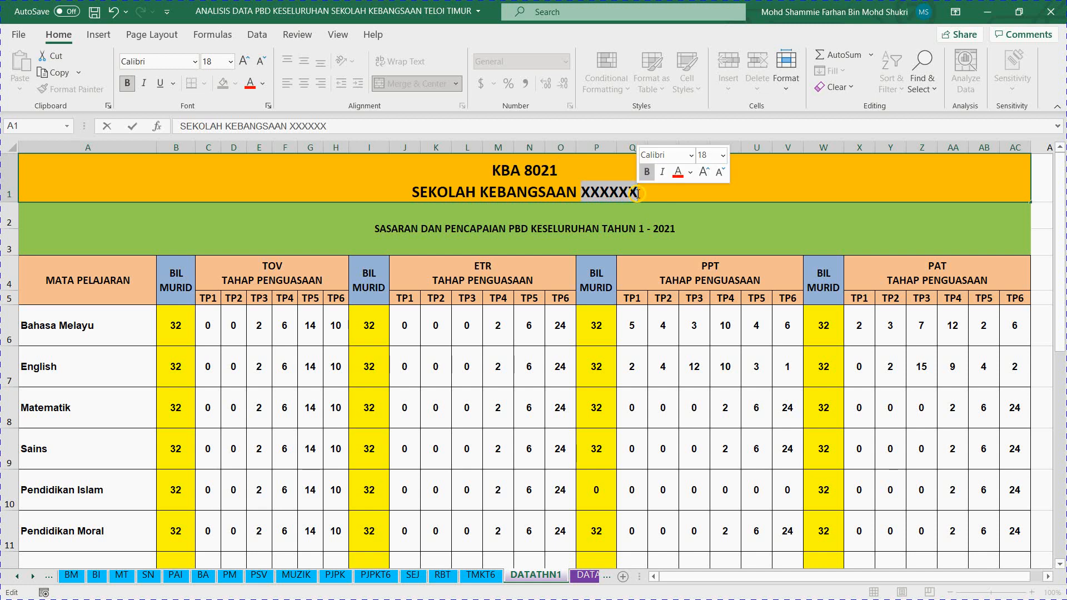
{"action": "left_click", "coordinate": [637, 193]}
{"action": "key", "text": "BackSpace"}
{"action": "key", "text": "BackSpace"}
{"action": "key", "text": "BackSpace"}
{"action": "key", "text": "BackSpace"}
{"action": "key", "text": "BackSpace"}
{"action": "key", "text": "BackSpace"}
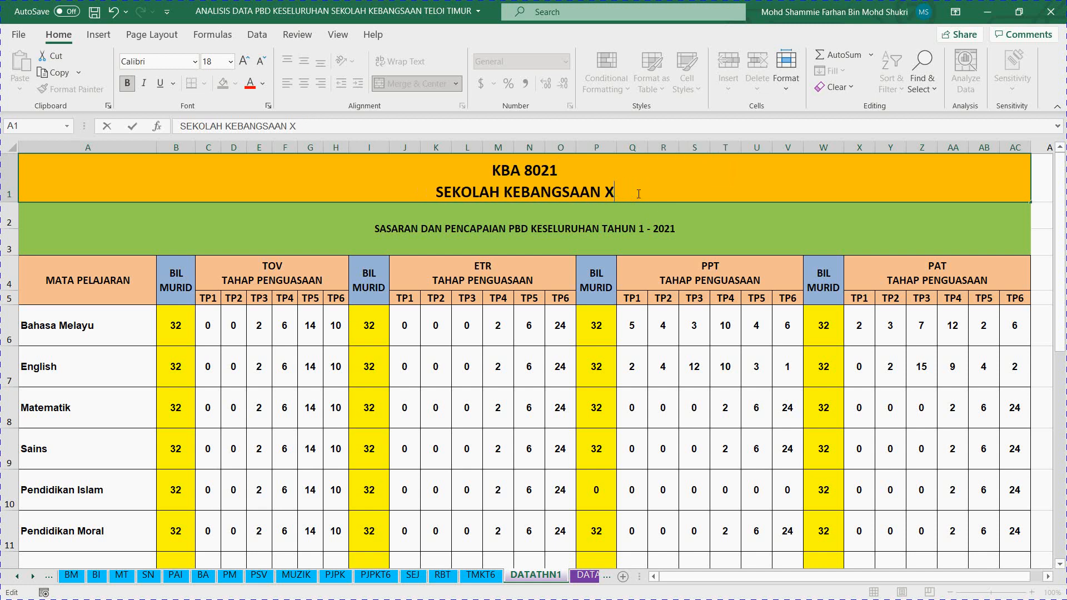
{"action": "type", "text": "TELOI TIMUR"}
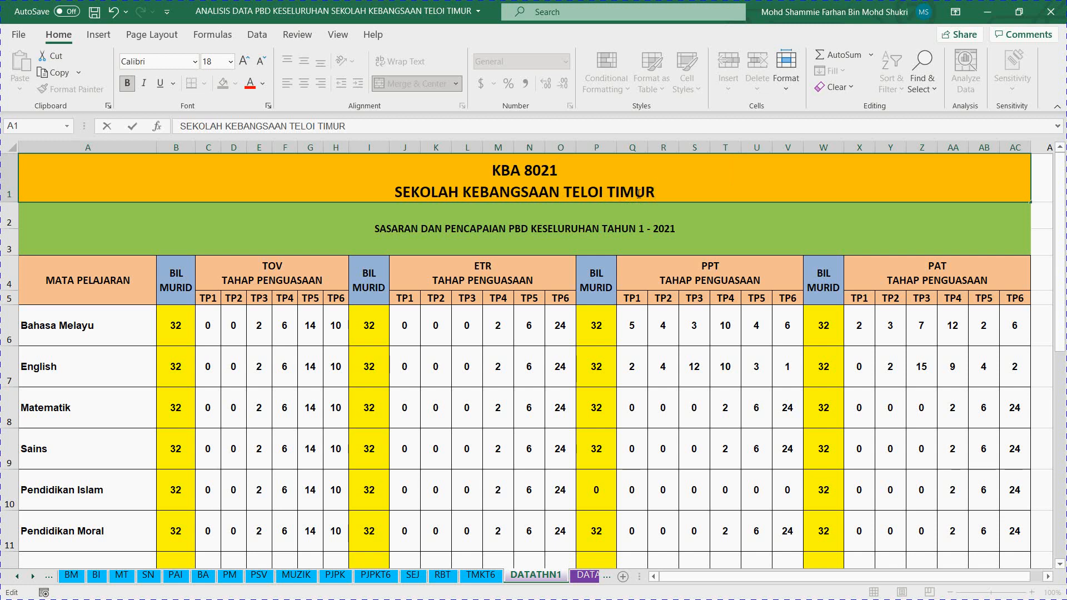
{"action": "key", "text": "Return"}
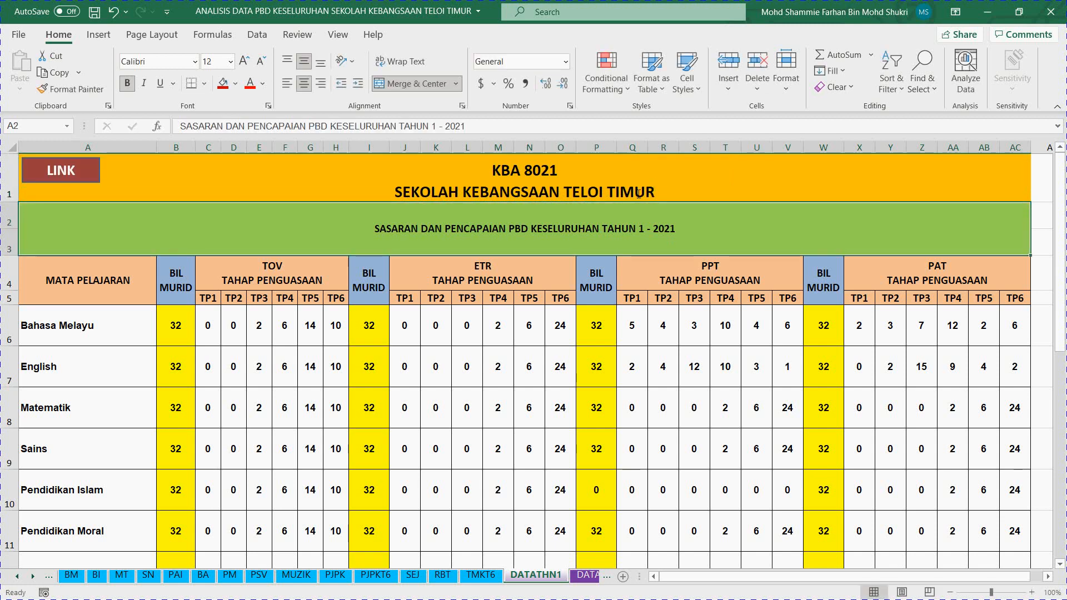
Step: Check the school code and name headings on the DATATHN2 to DATATHN6 sheets
{"action": "left_click", "coordinate": [586, 579]}
{"action": "left_click", "coordinate": [589, 578]}
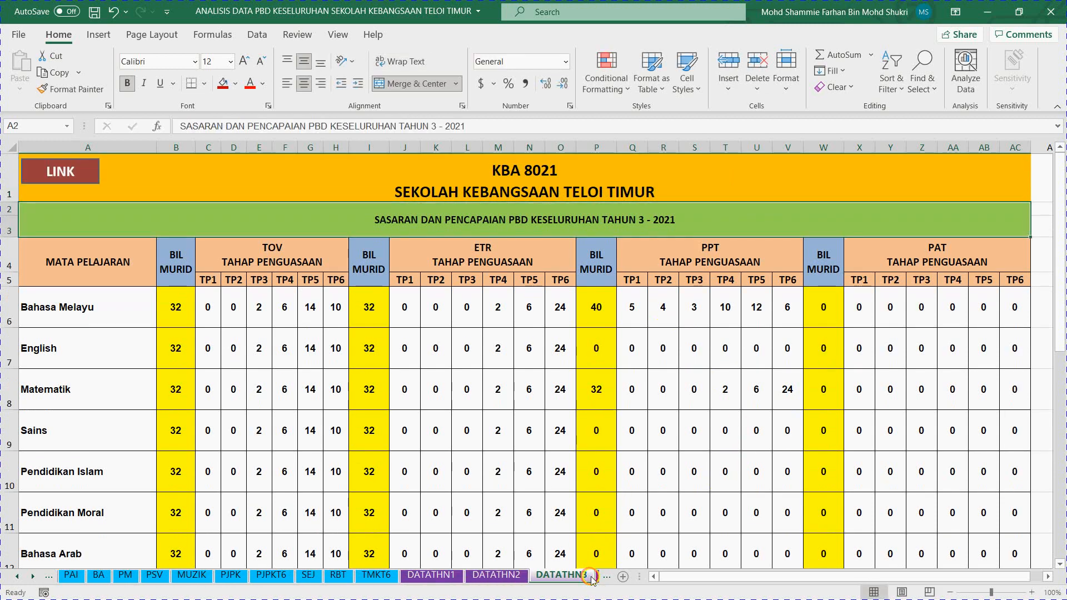
{"action": "left_click", "coordinate": [590, 578]}
{"action": "left_click", "coordinate": [590, 579]}
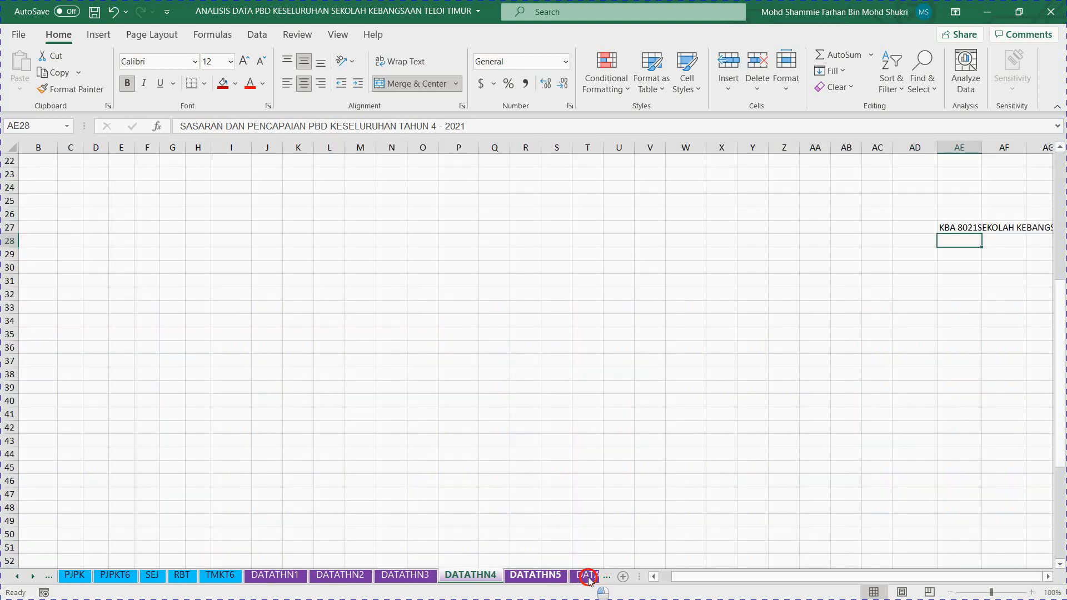
{"action": "left_click", "coordinate": [589, 578]}
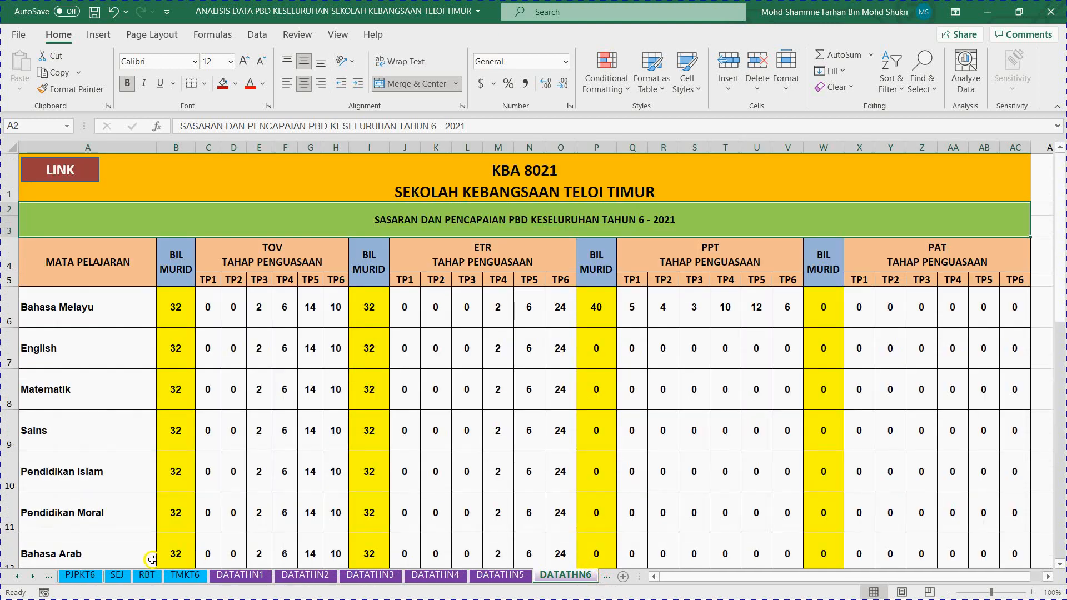
{"action": "left_click", "coordinate": [32, 578]}
{"action": "left_click", "coordinate": [33, 578]}
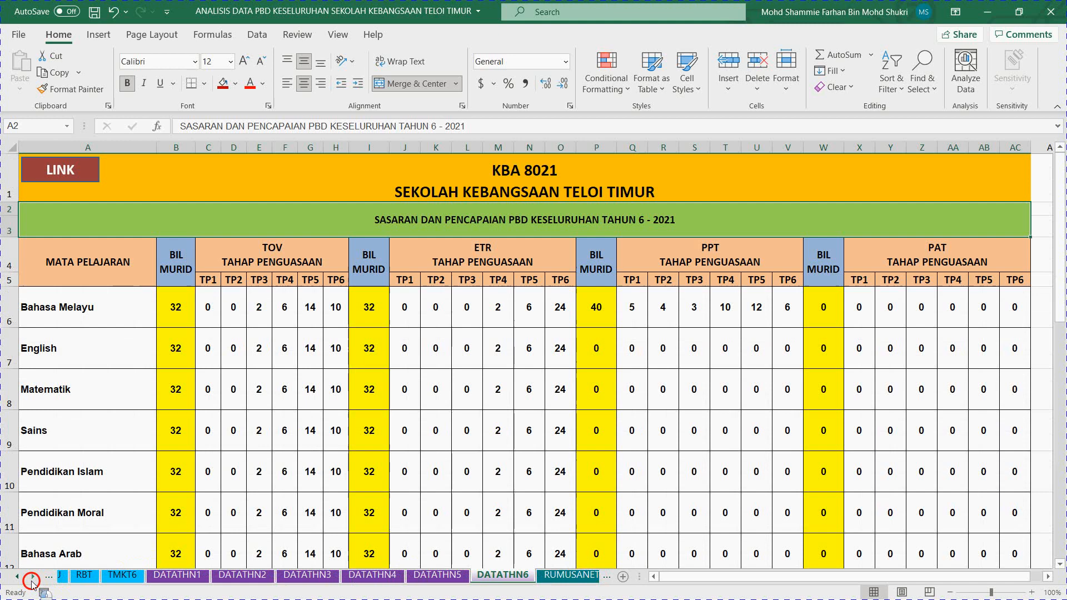
Step: Compare the school name cell A1 on the RUMUSANETR1-5 and RUMUSANPPT1-5 sheets
{"action": "left_click", "coordinate": [540, 578]}
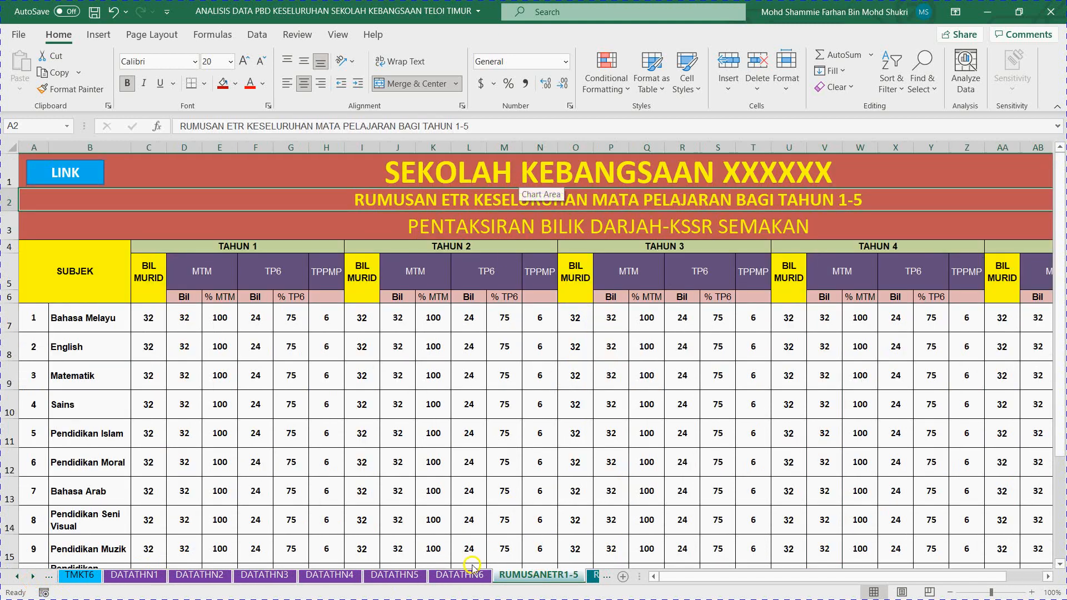
{"action": "left_click", "coordinate": [599, 174]}
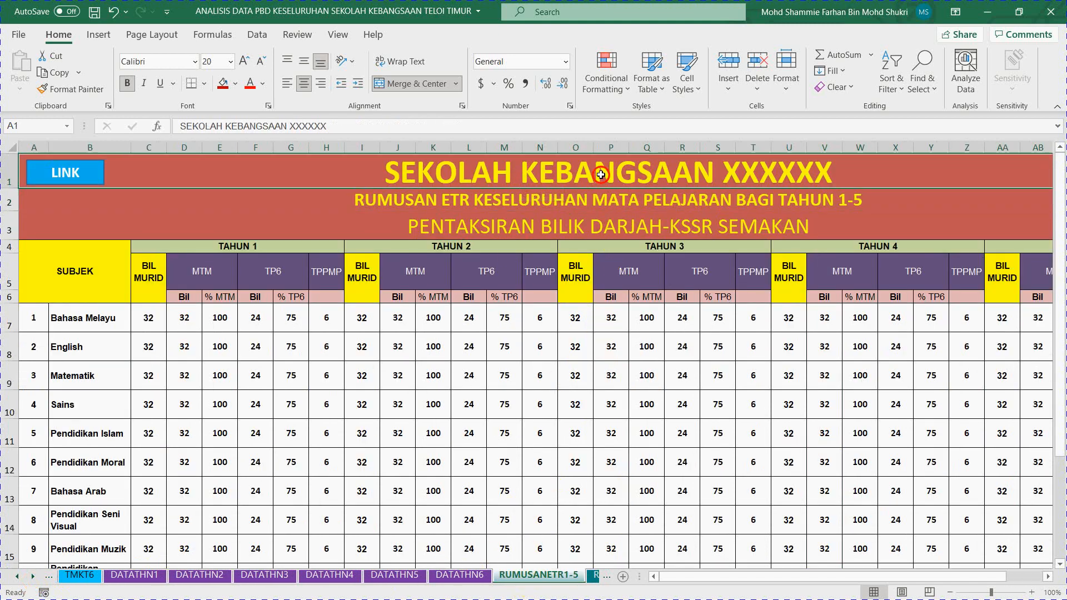
{"action": "left_click", "coordinate": [444, 128]}
{"action": "key", "text": "Escape"}
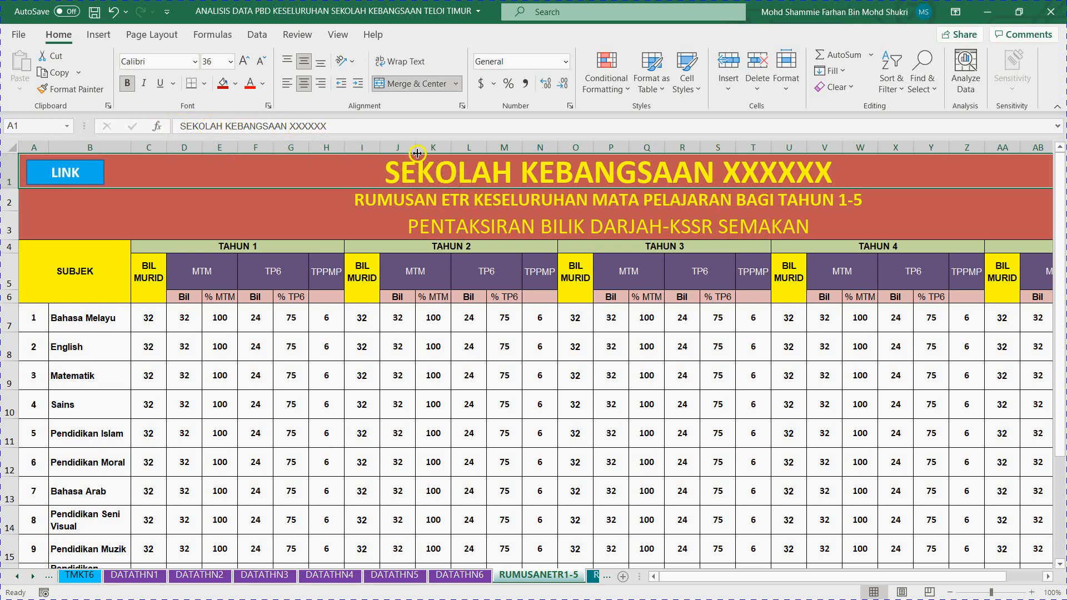
{"action": "left_click", "coordinate": [590, 576]}
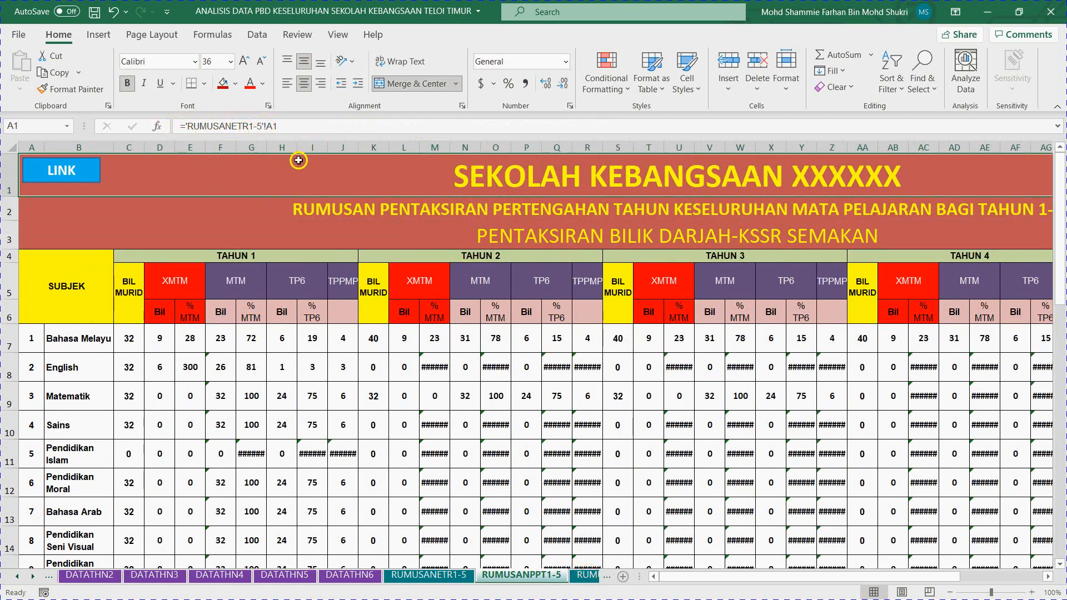
{"action": "left_click", "coordinate": [452, 576]}
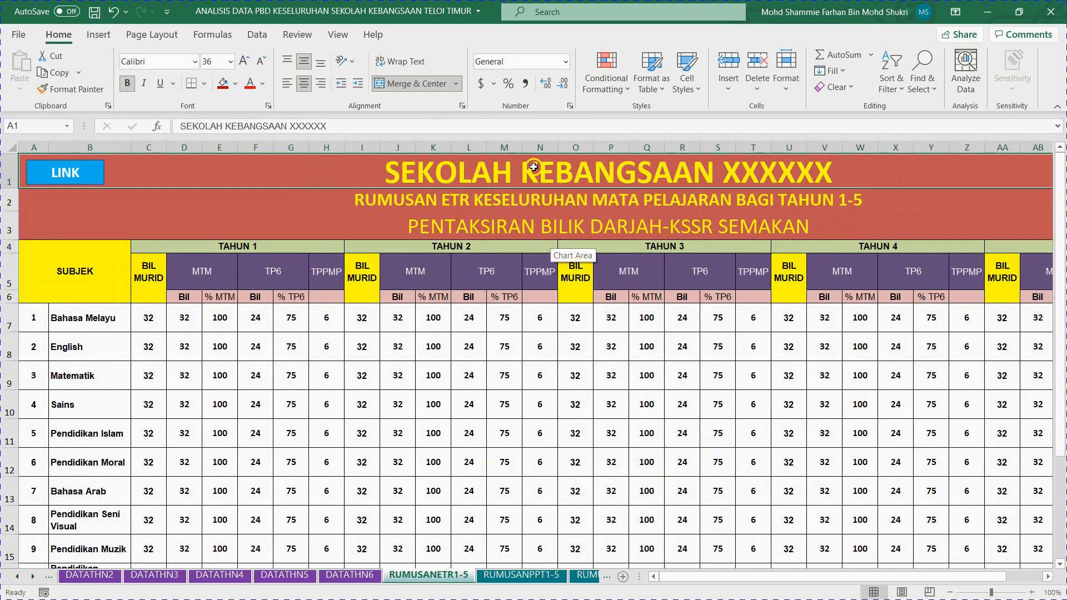
Step: Replace the XXXXXX in cell A1 of the RUMUSANETR1-5 sheet with "TELOI TIMUR"
{"action": "left_click", "coordinate": [537, 126]}
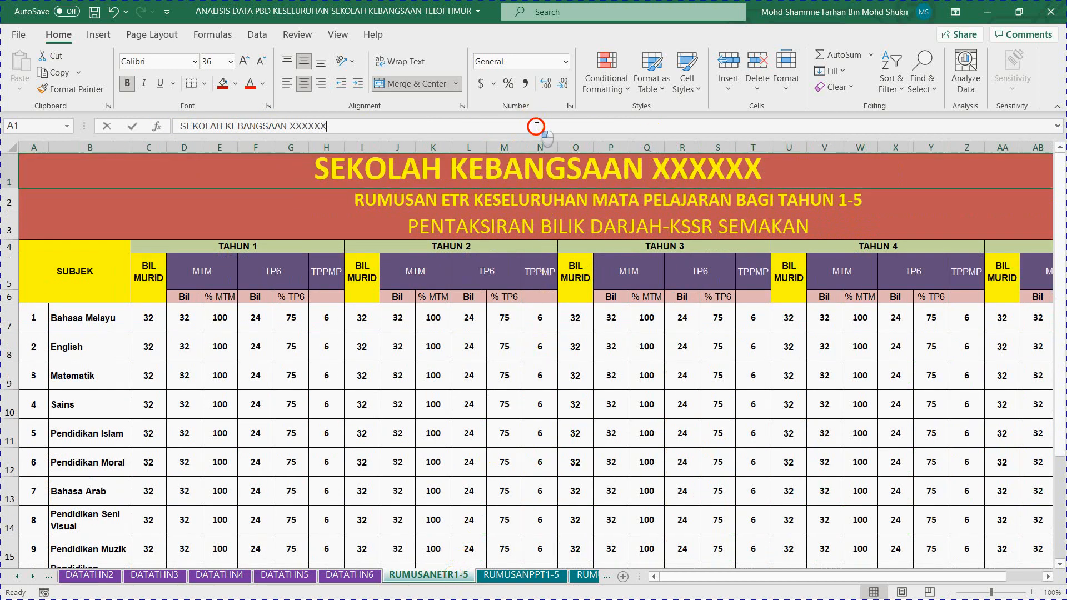
{"action": "key", "text": "BackSpace"}
{"action": "key", "text": "BackSpace"}
{"action": "key", "text": "BackSpace"}
{"action": "key", "text": "BackSpace"}
{"action": "key", "text": "BackSpace"}
{"action": "key", "text": "BackSpace"}
{"action": "key", "text": "BackSpace"}
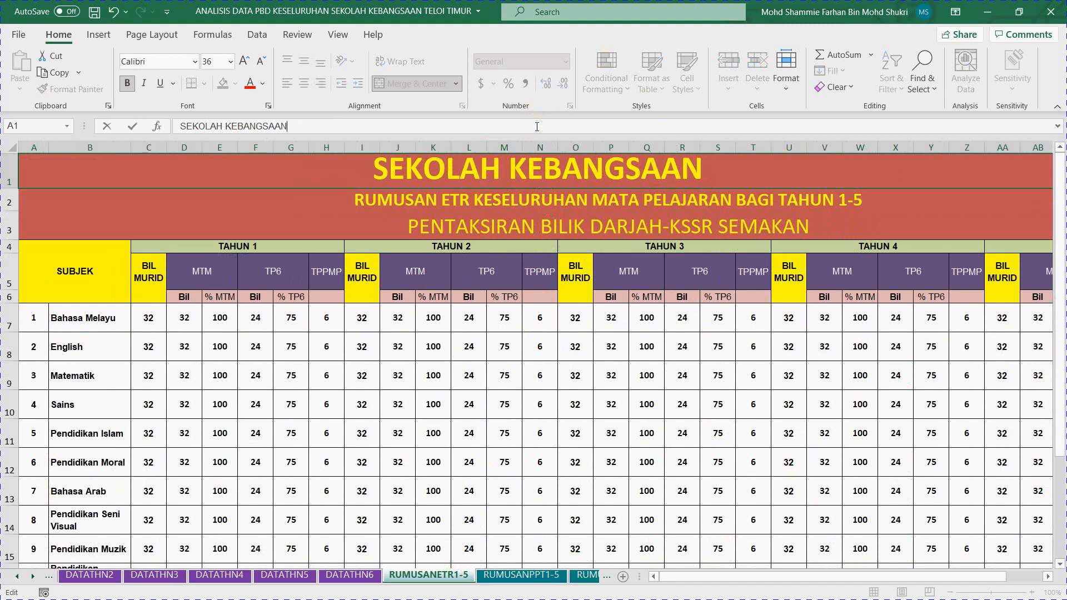
{"action": "type", "text": "TELOI T"}
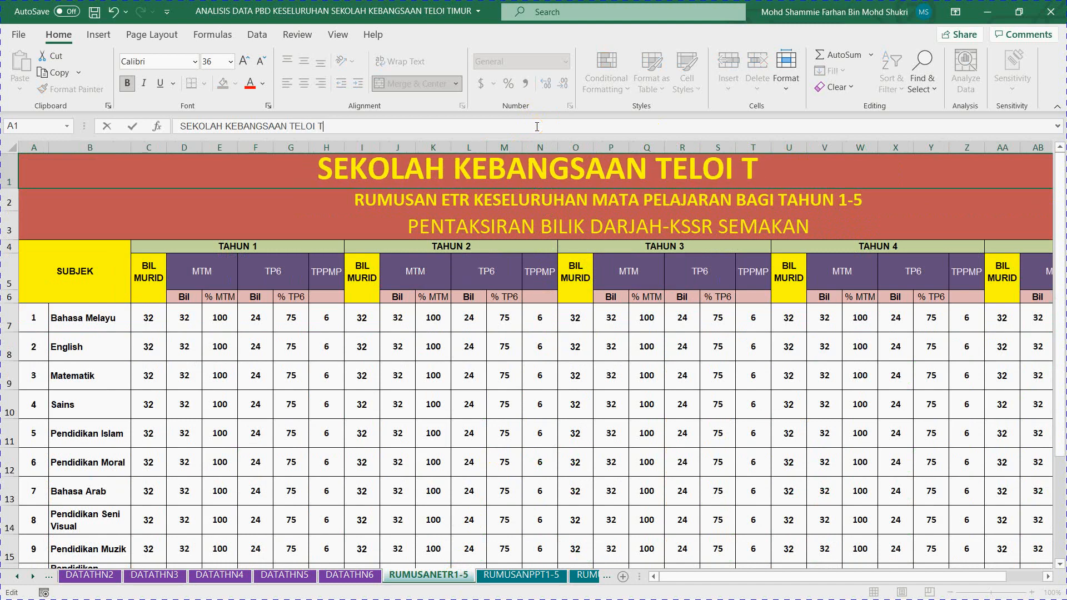
{"action": "type", "text": "IMUR"}
{"action": "key", "text": "Return"}
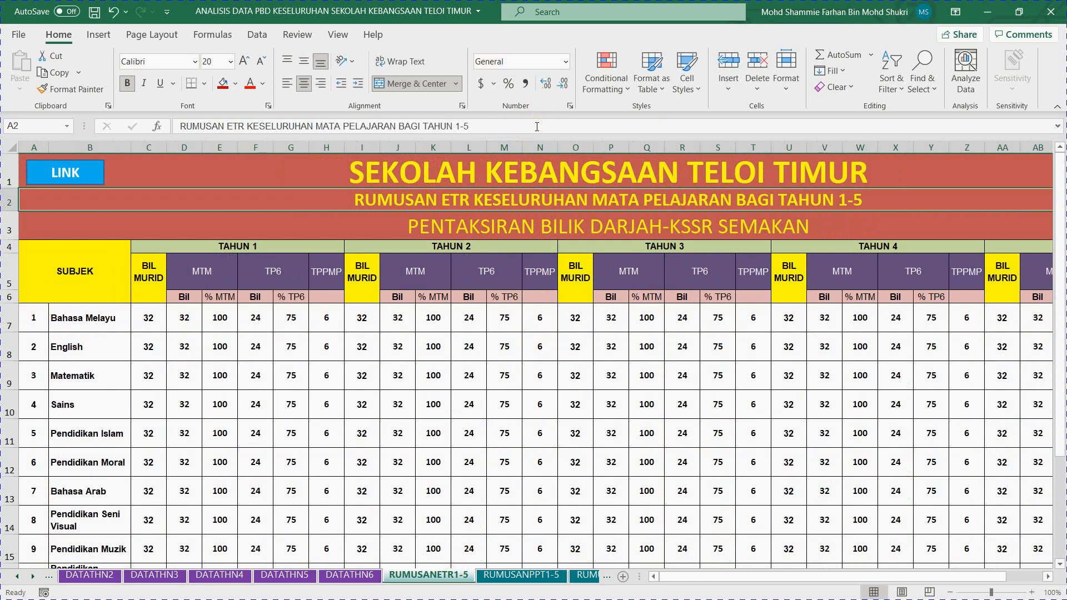
Step: Check the school name headings on the RUMUSANPPT1-5, RUMUSANPAT1-5, RUMUSANETR6, RUMUSANPPT6 and RUMUSANPAT6 sheets
{"action": "left_click", "coordinate": [488, 580]}
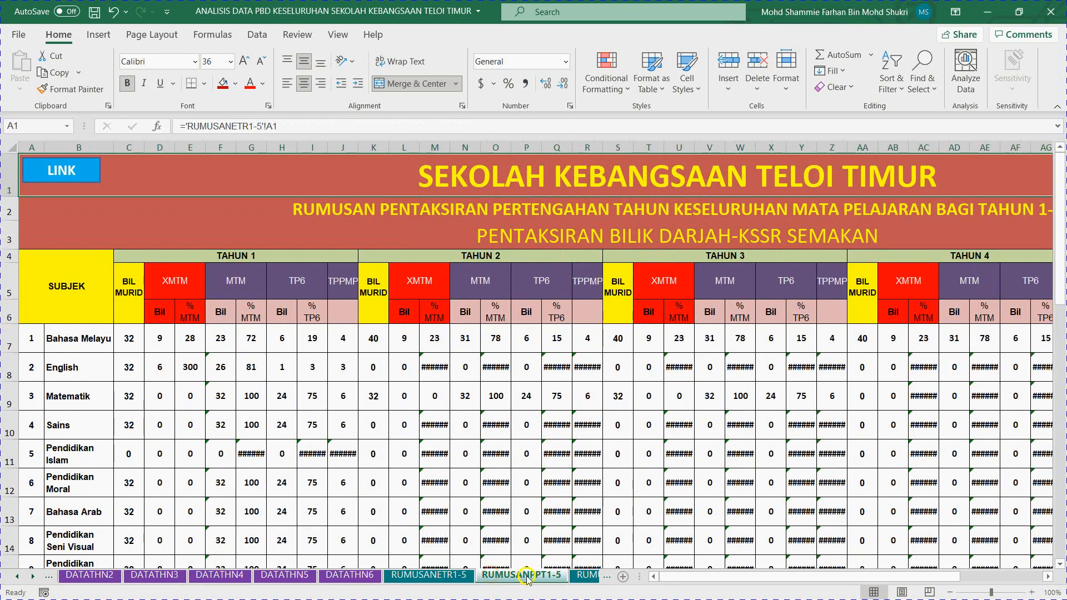
{"action": "left_click", "coordinate": [583, 575]}
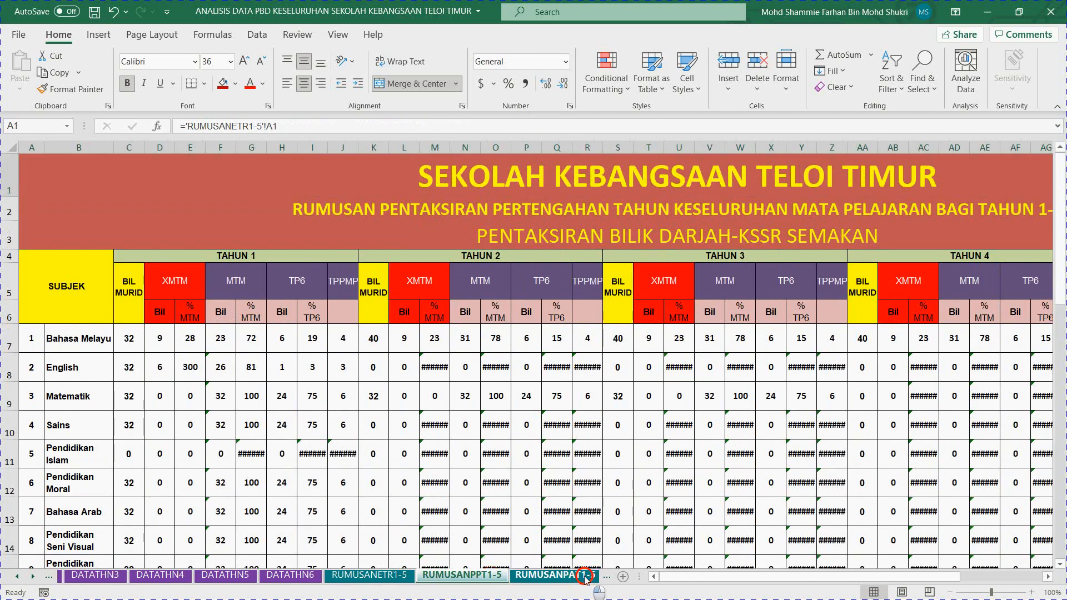
{"action": "scroll", "coordinate": [55, 581], "scroll_direction": "down", "scroll_amount": 5}
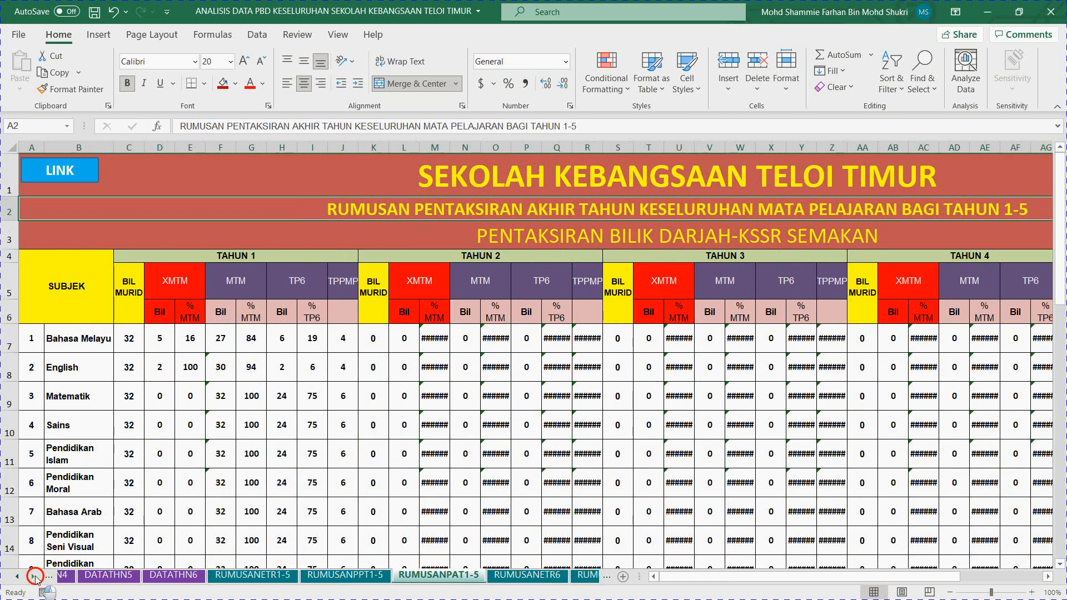
{"action": "left_click", "coordinate": [192, 576]}
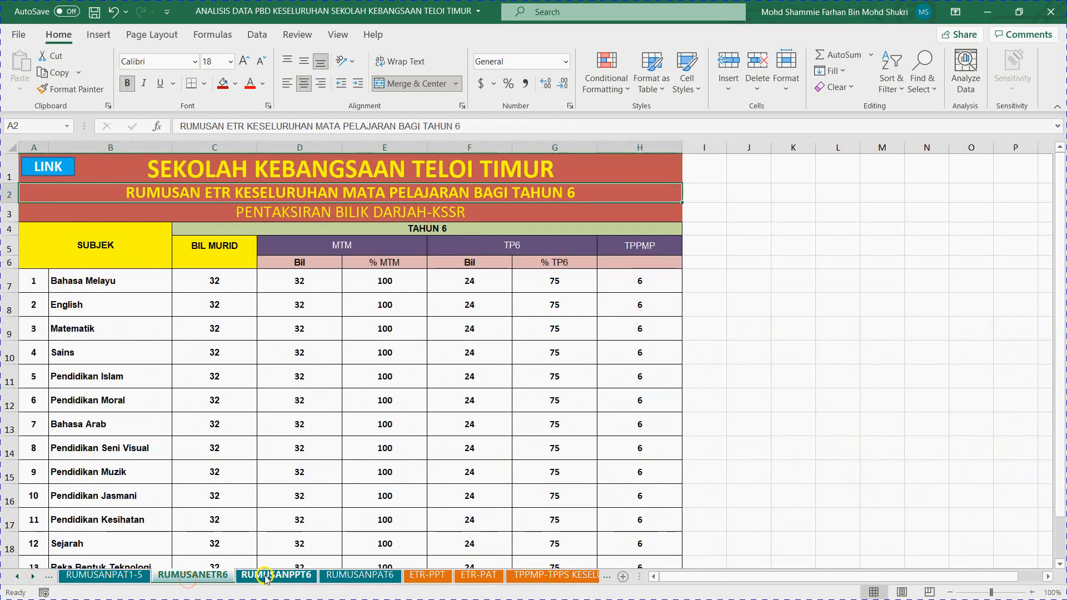
{"action": "left_click", "coordinate": [276, 575]}
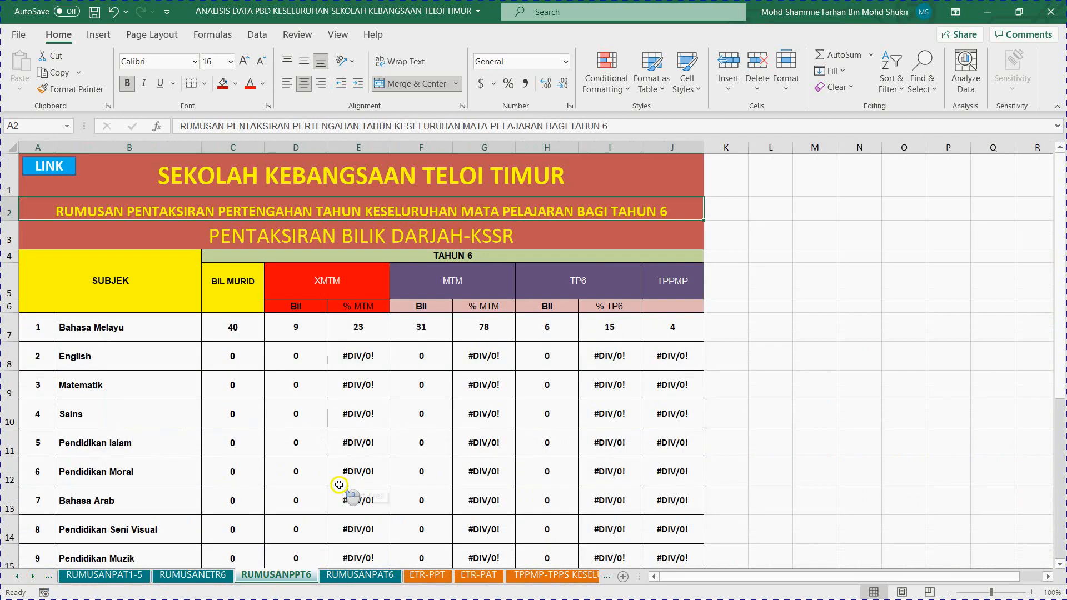
{"action": "left_click", "coordinate": [380, 574]}
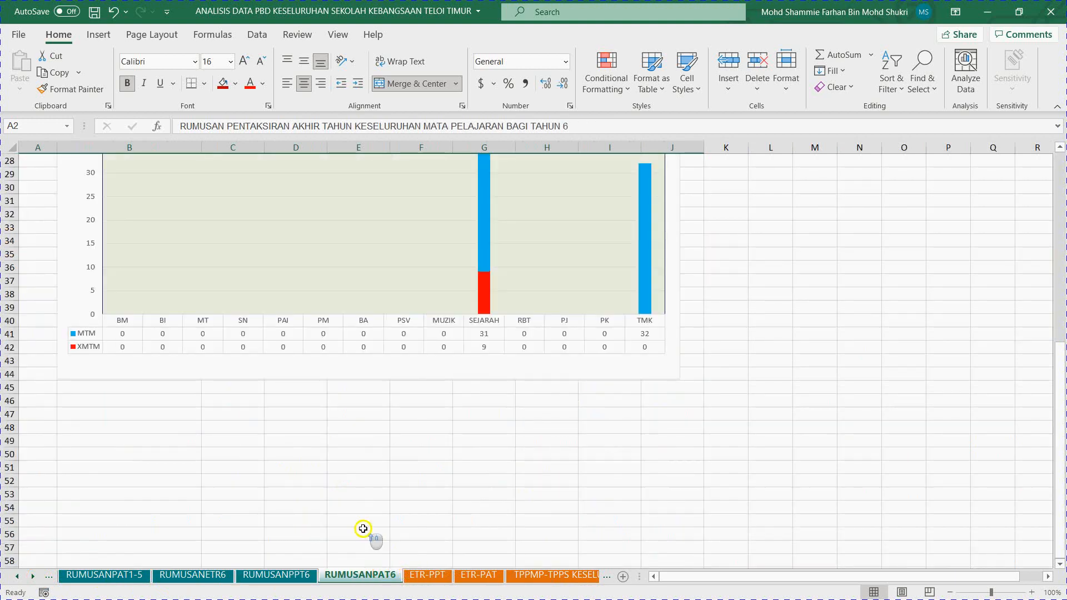
{"action": "scroll", "coordinate": [372, 536], "scroll_direction": "up", "scroll_amount": 9}
Step: Change the school code in the first line of cell A1 on the ETR-PPT sheet to KBA8021
{"action": "left_click", "coordinate": [428, 576]}
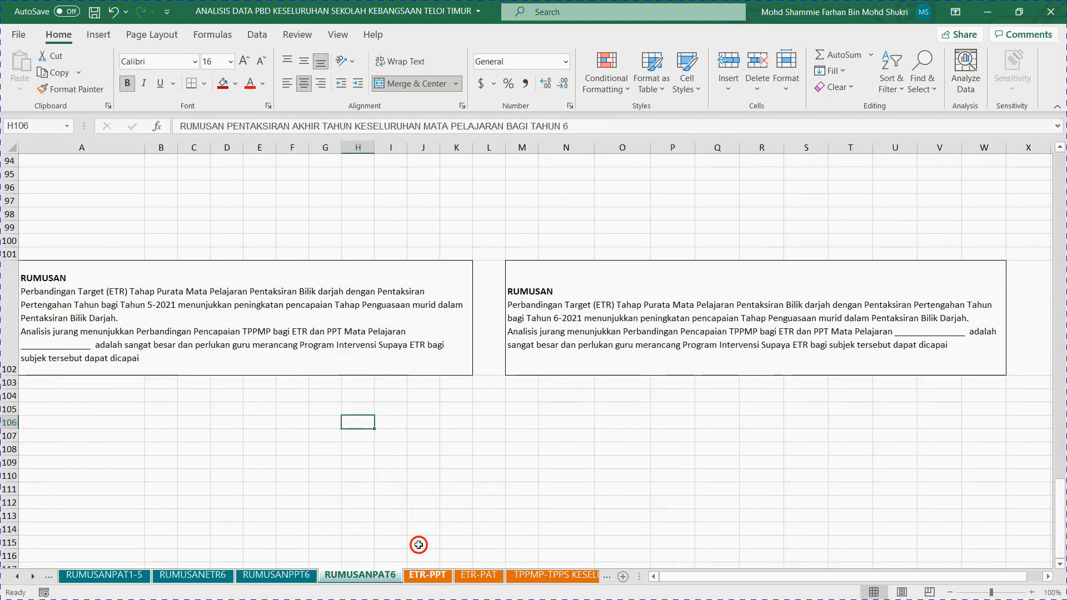
{"action": "scroll", "coordinate": [350, 436], "scroll_direction": "up", "scroll_amount": 15}
{"action": "scroll", "coordinate": [345, 440], "scroll_direction": "up", "scroll_amount": 10}
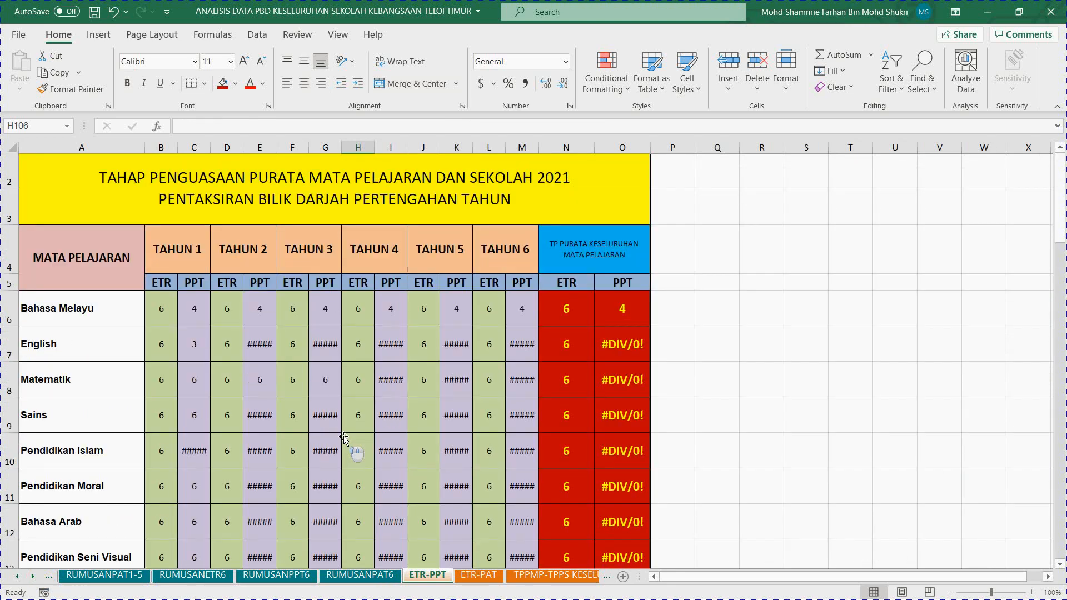
{"action": "left_click", "coordinate": [351, 192]}
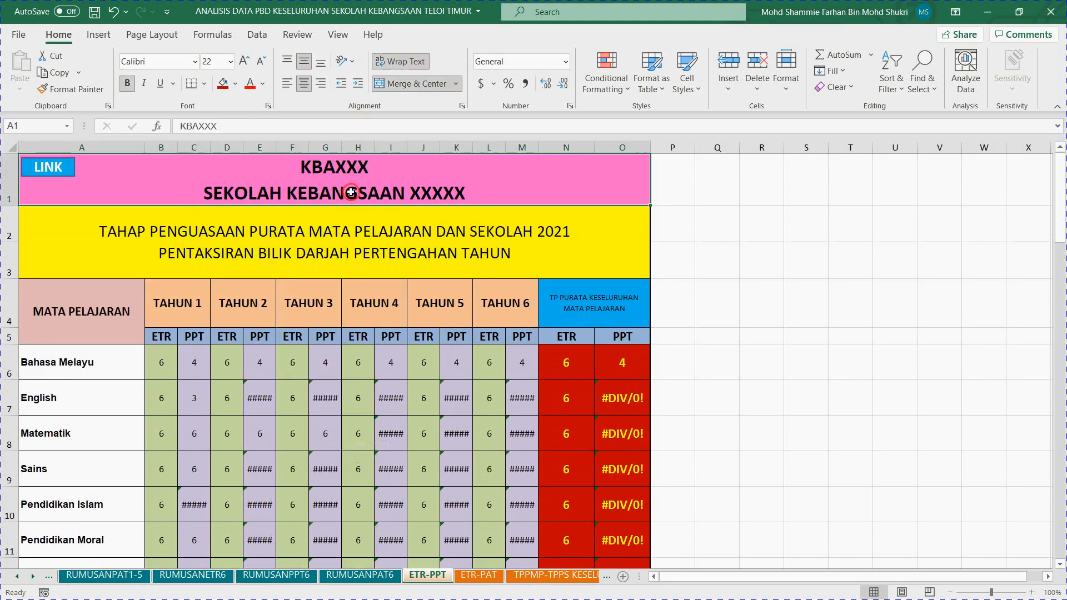
{"action": "left_click", "coordinate": [278, 126]}
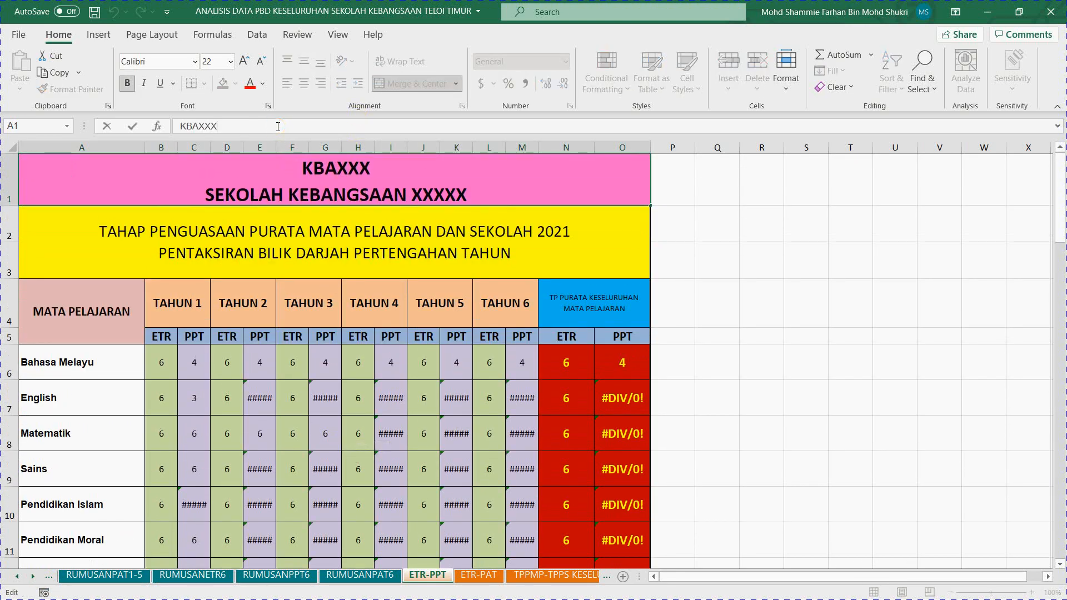
{"action": "key", "text": "BackSpace"}
{"action": "key", "text": "BackSpace"}
{"action": "key", "text": "BackSpace"}
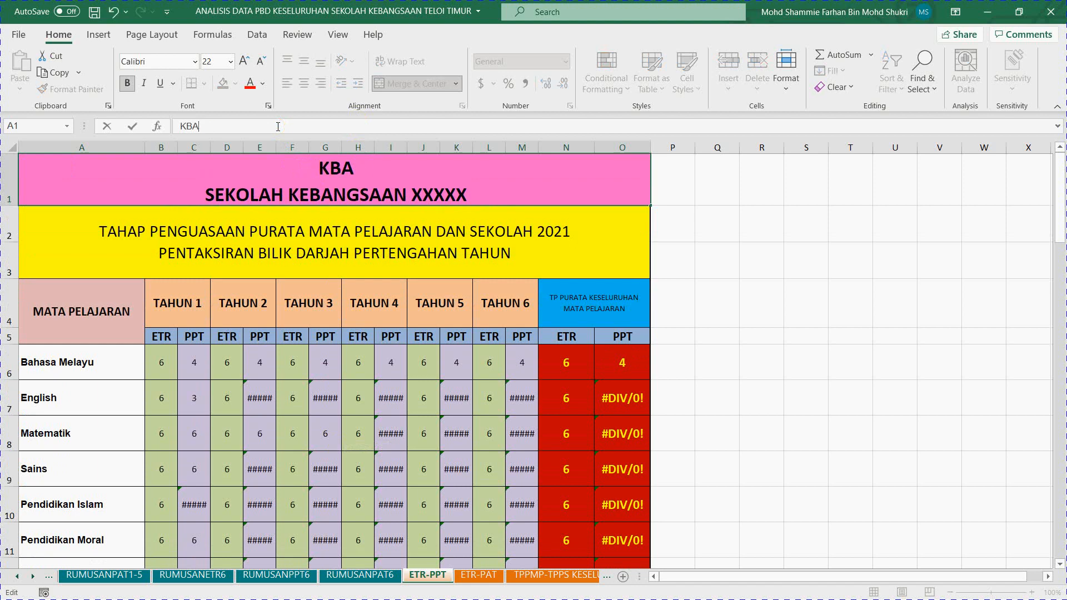
{"action": "type", "text": "8021"}
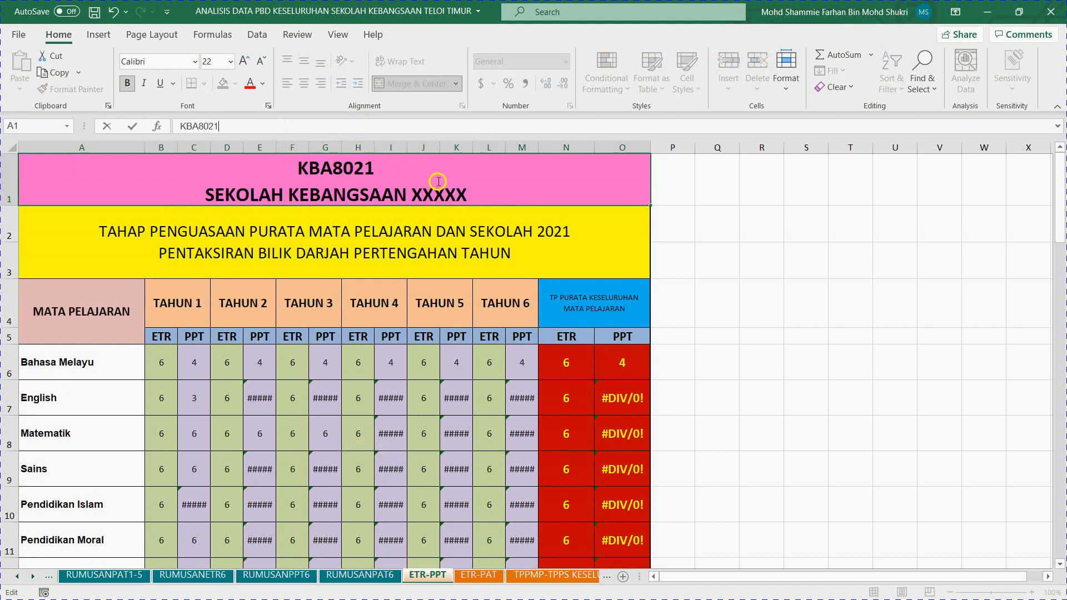
Step: Complete the second line of the ETR-PPT heading so it reads "SEKOLAH KEBANGSAAN TELOI TIMUR"
{"action": "left_click", "coordinate": [467, 189]}
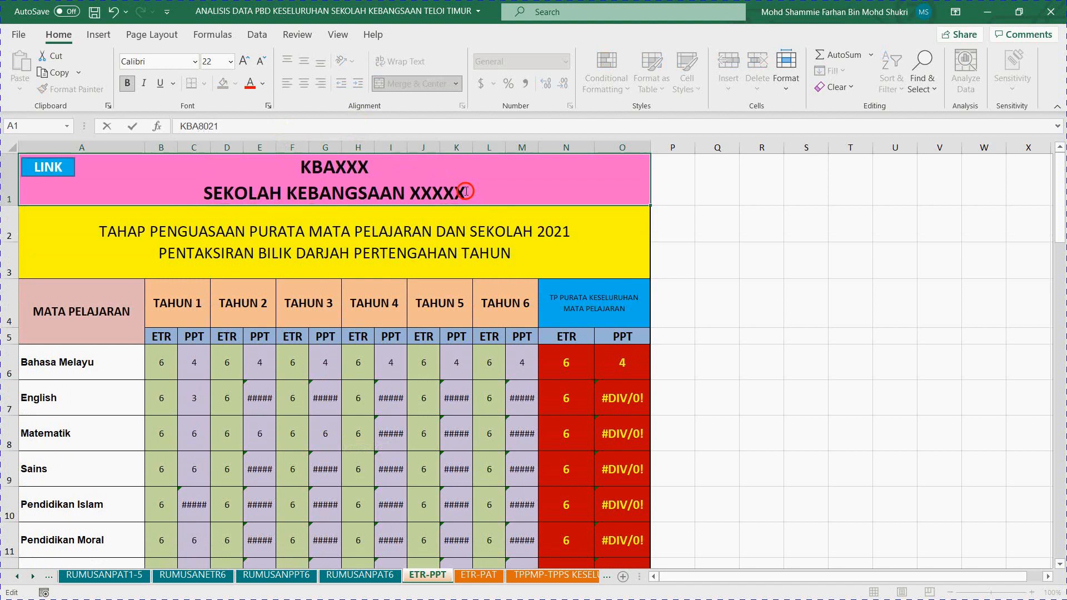
{"action": "key", "text": "BackSpace"}
{"action": "key", "text": "BackSpace"}
{"action": "key", "text": "BackSpace"}
{"action": "key", "text": "BackSpace"}
{"action": "key", "text": "BackSpace"}
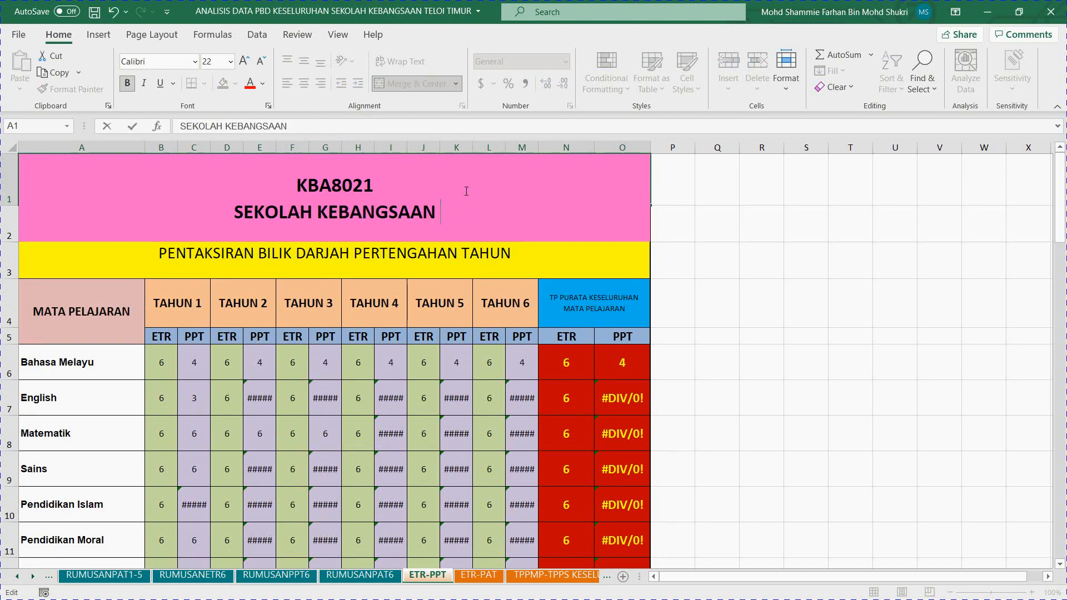
{"action": "type", "text": "TELOI "}
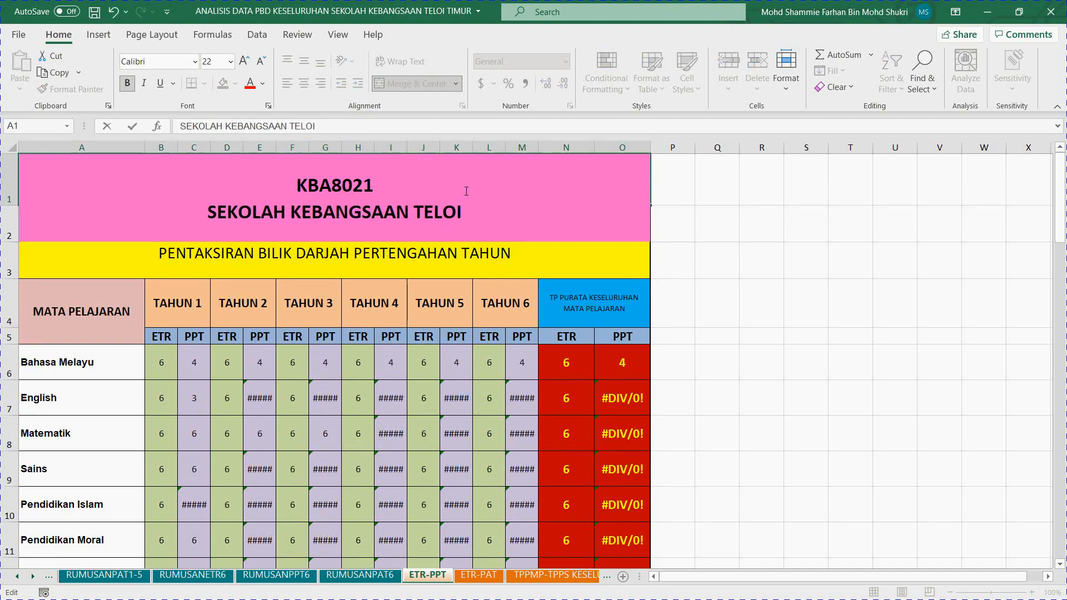
{"action": "type", "text": "TIMUR"}
{"action": "key", "text": "Return"}
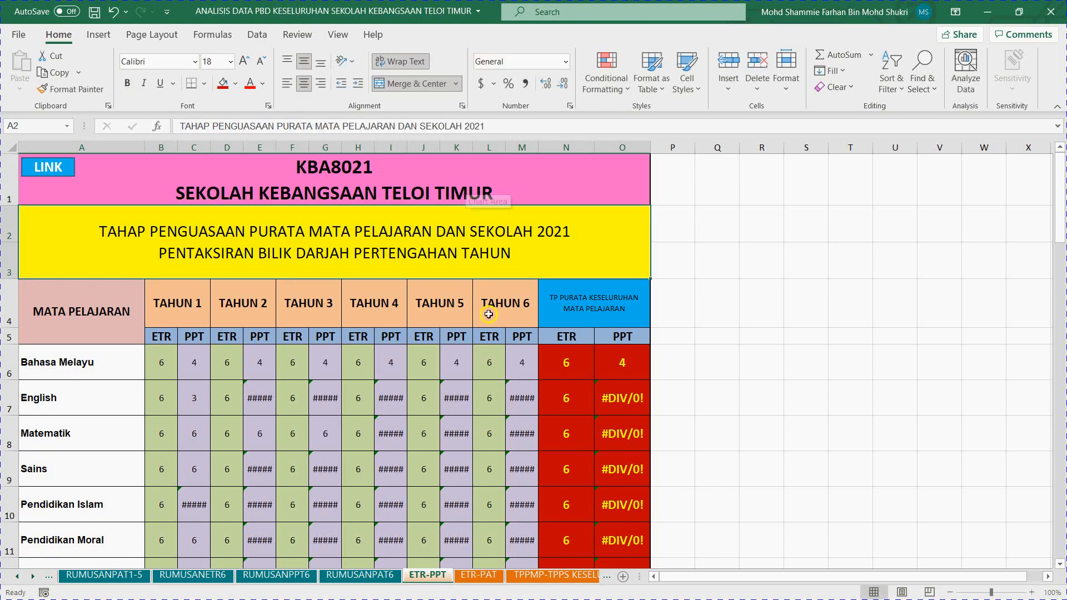
Step: Check the school code and name headings on the ETR-PAT and TPPMP-TPPS KESELURUHAN sheets
{"action": "left_click", "coordinate": [479, 574]}
{"action": "scroll", "coordinate": [287, 335], "scroll_direction": "up", "scroll_amount": 1}
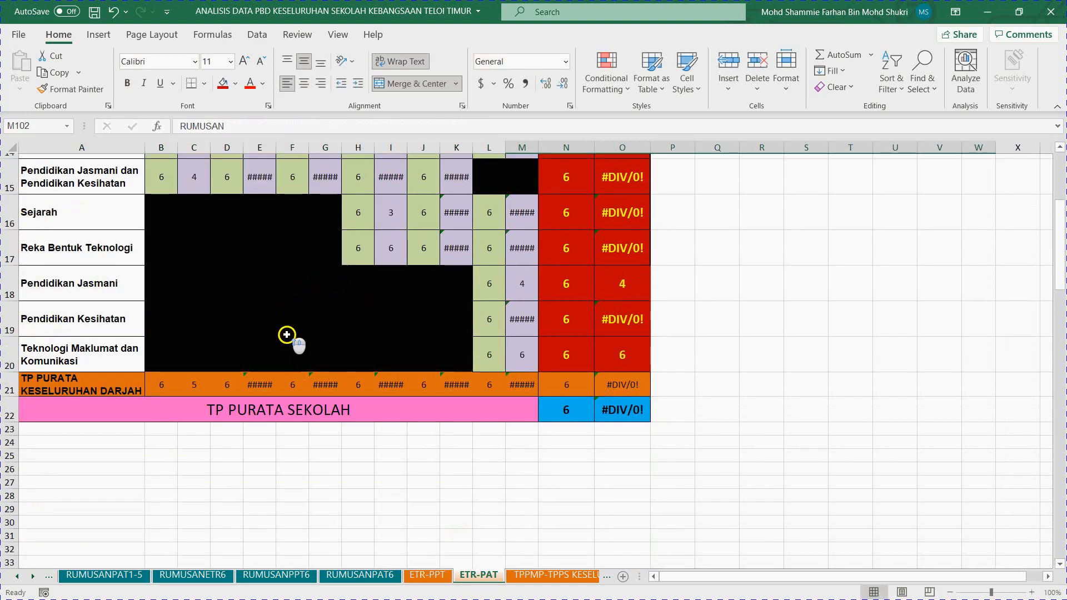
{"action": "scroll", "coordinate": [287, 334], "scroll_direction": "up", "scroll_amount": 5}
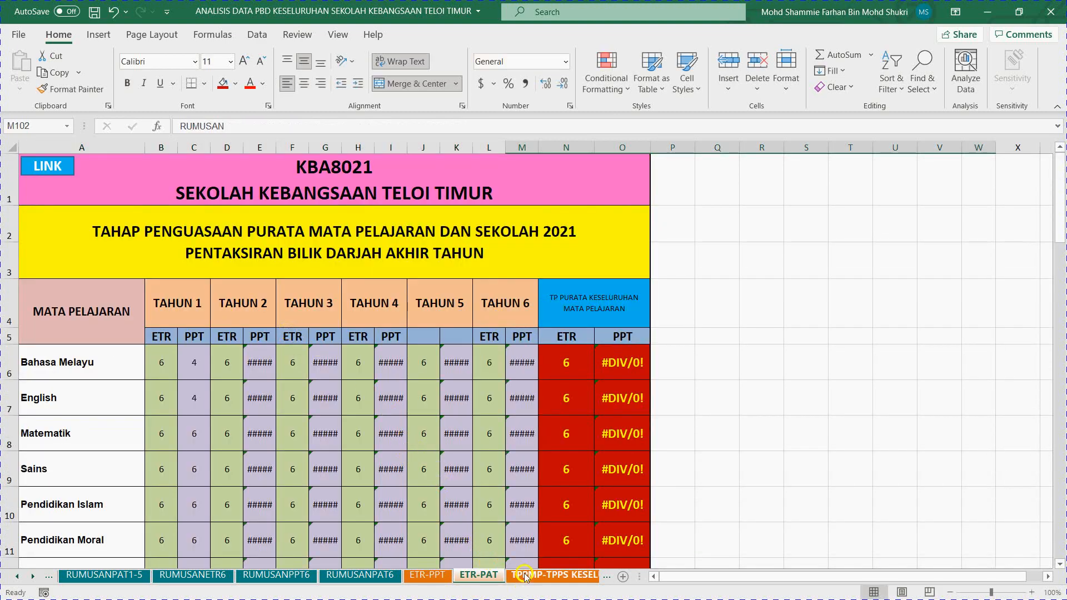
{"action": "left_click", "coordinate": [526, 576]}
{"action": "left_click", "coordinate": [581, 575]}
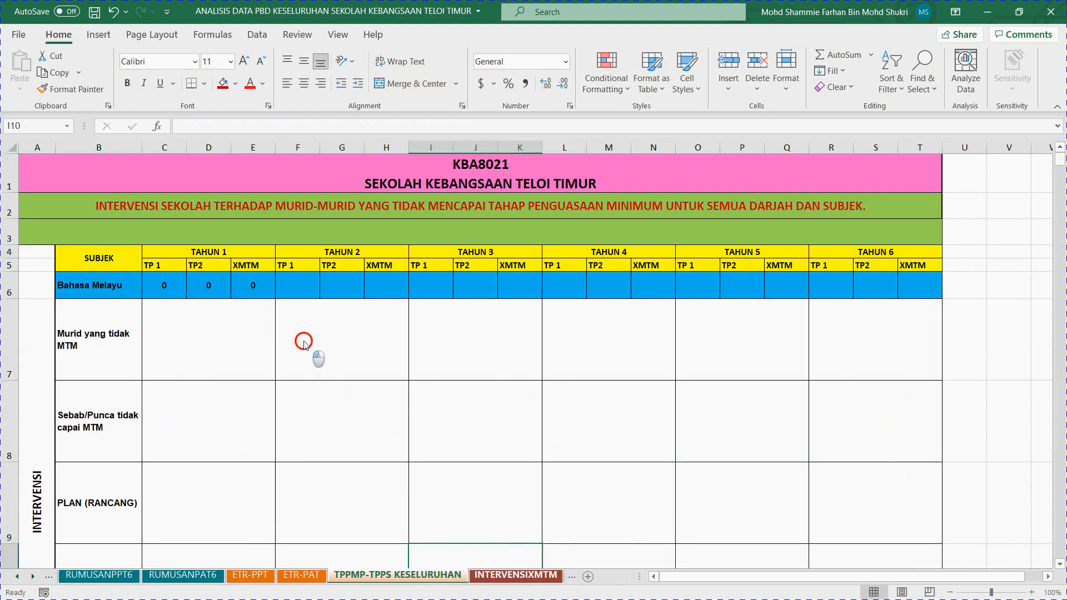
Step: Revisit the ETR-PPT and RUMUSANETR1-5 sheets, and return to the BM subject sheet near the start of the workbook
{"action": "left_click", "coordinate": [250, 576]}
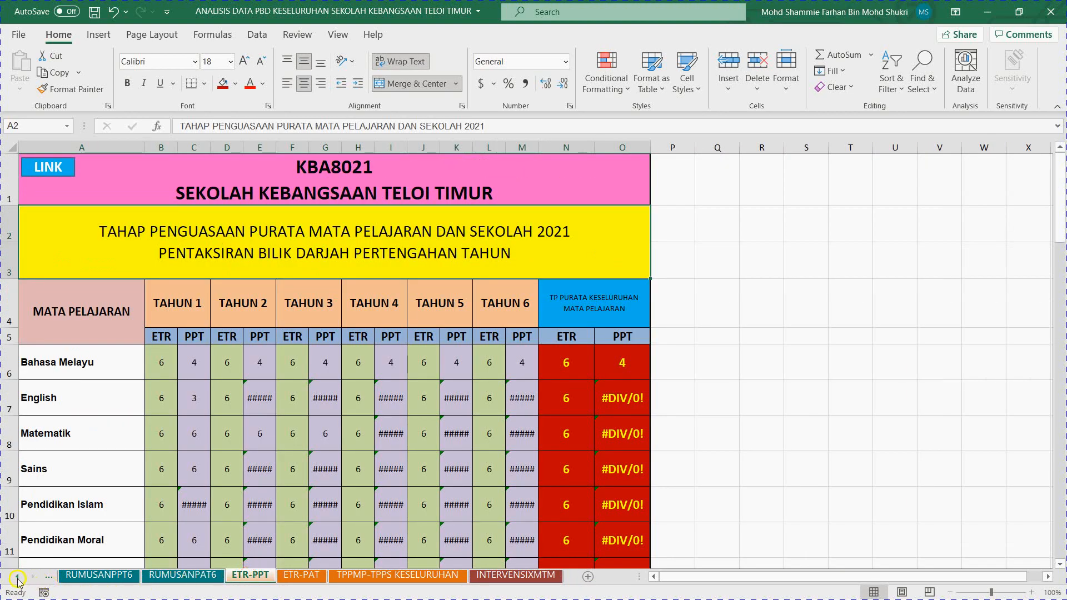
{"action": "left_click", "coordinate": [18, 578]}
{"action": "left_click", "coordinate": [208, 578]}
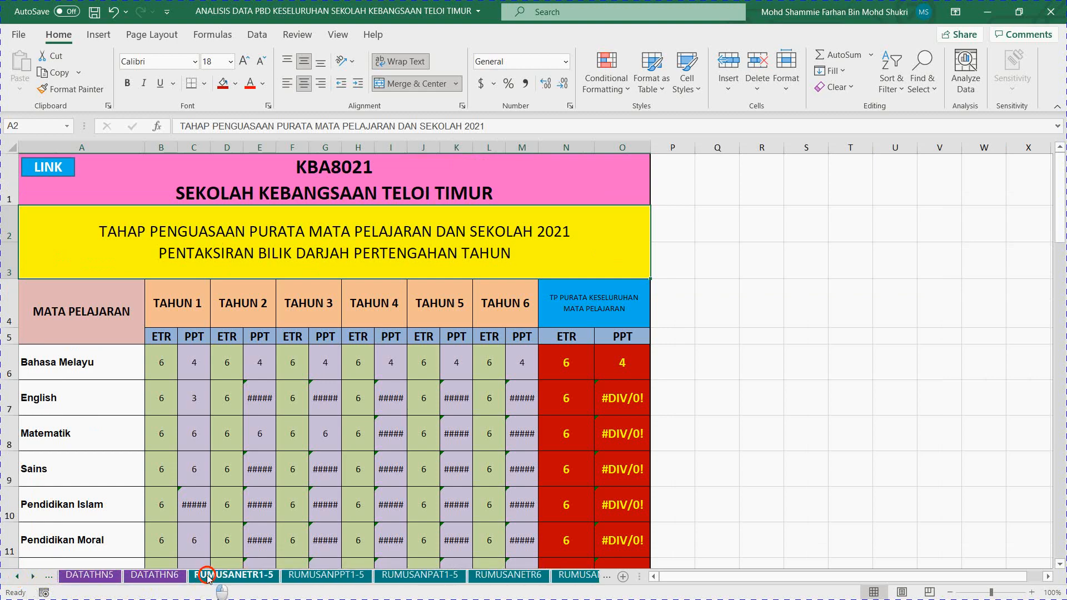
{"action": "left_click", "coordinate": [16, 579]}
{"action": "left_click", "coordinate": [16, 578]}
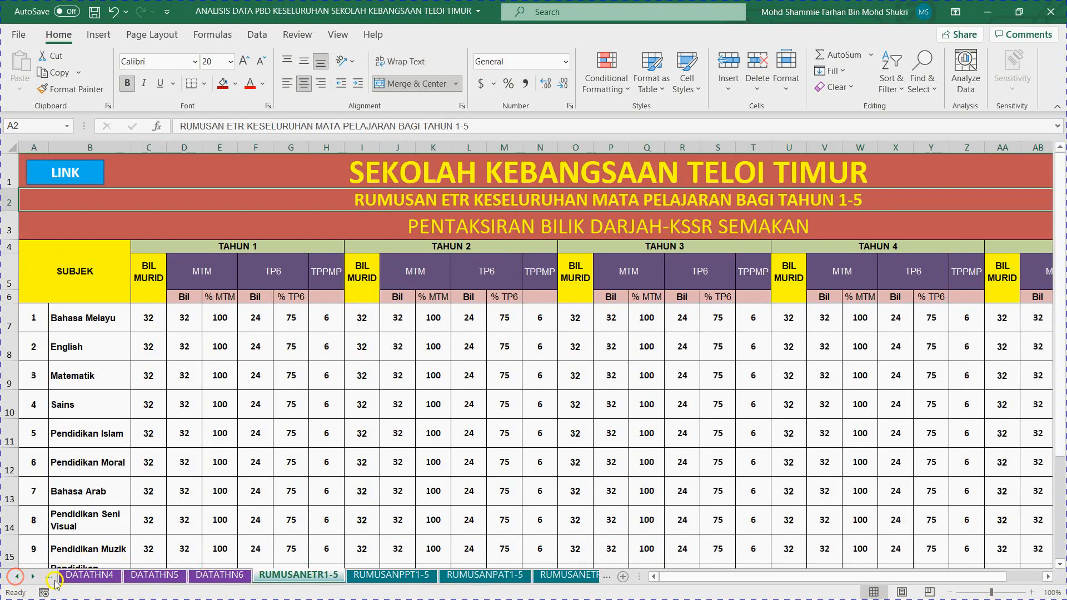
{"action": "left_click", "coordinate": [18, 579]}
{"action": "left_click", "coordinate": [19, 580]}
{"action": "left_click", "coordinate": [19, 581]}
{"action": "left_click", "coordinate": [19, 580]}
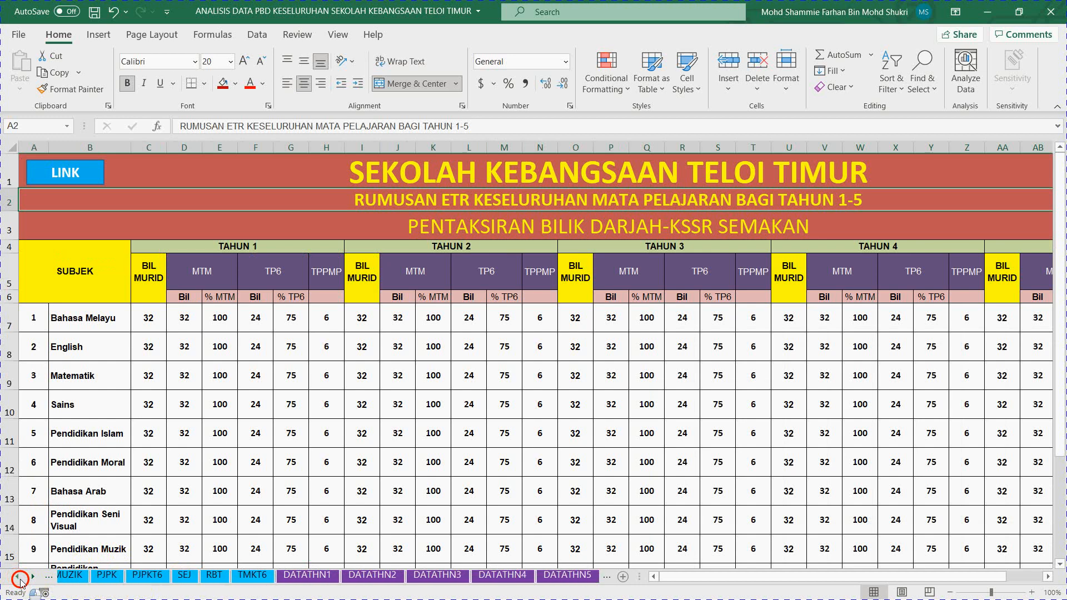
{"action": "left_click", "coordinate": [20, 581]}
{"action": "left_click", "coordinate": [20, 581]}
{"action": "left_click", "coordinate": [19, 581]}
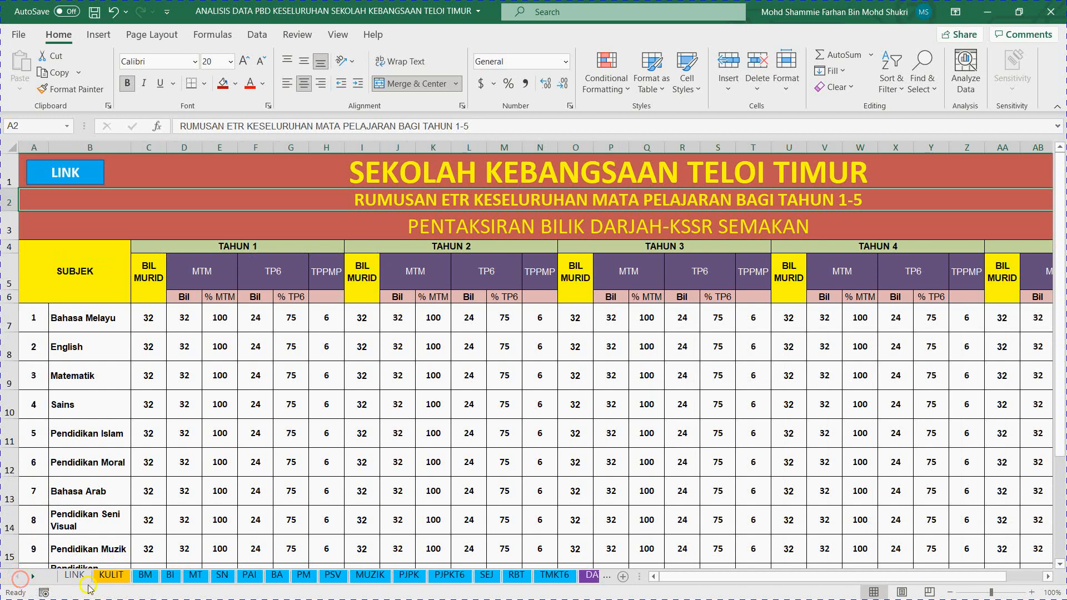
{"action": "left_click", "coordinate": [146, 575]}
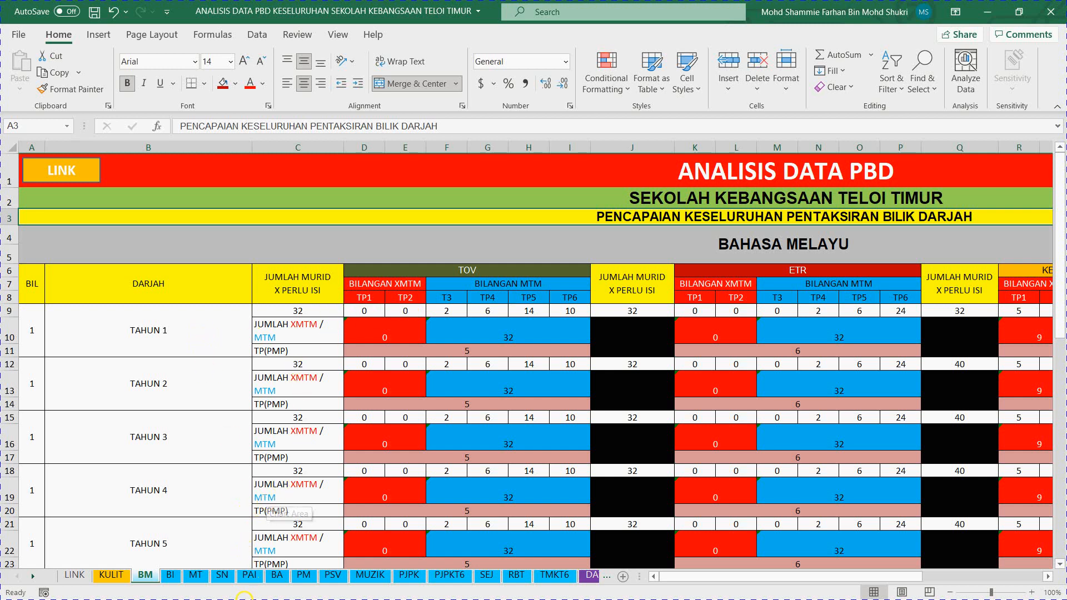
Step: Put the workbook and presentation windows aside and switch to Google Chrome showing the ANALISIS DATA PBD PERTANGAHAN TAHUN SKTT spreadsheet
{"action": "left_click", "coordinate": [1018, 13]}
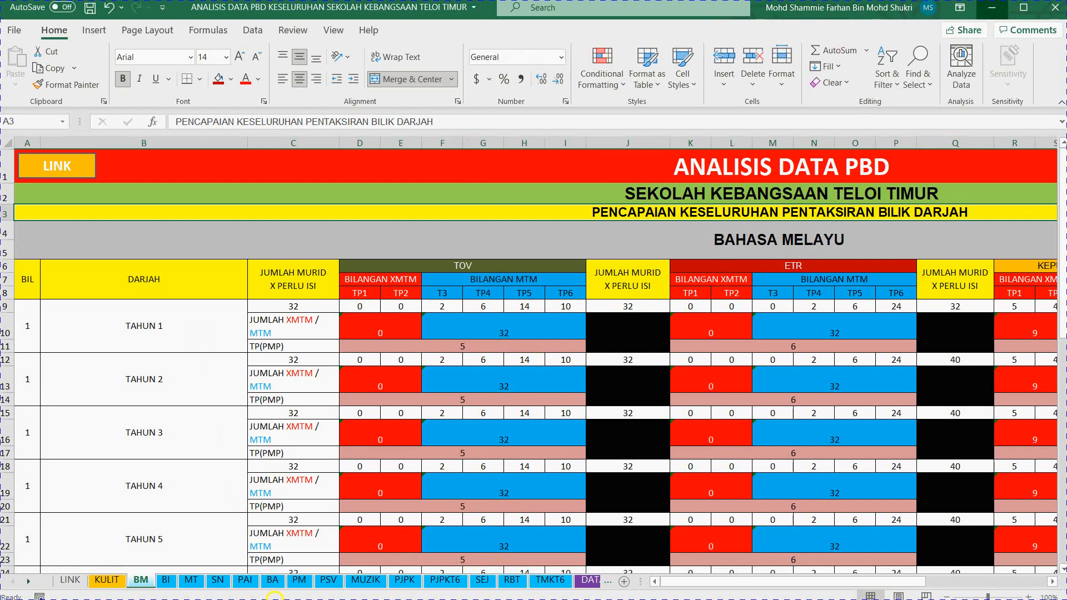
{"action": "left_click", "coordinate": [262, 598]}
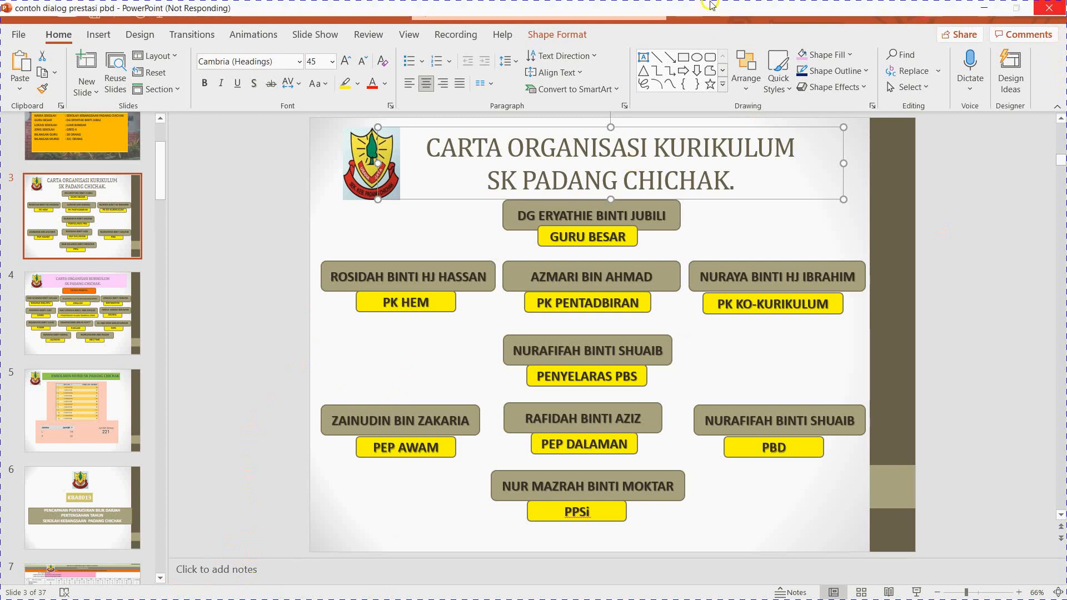
{"action": "left_click", "coordinate": [984, 12]}
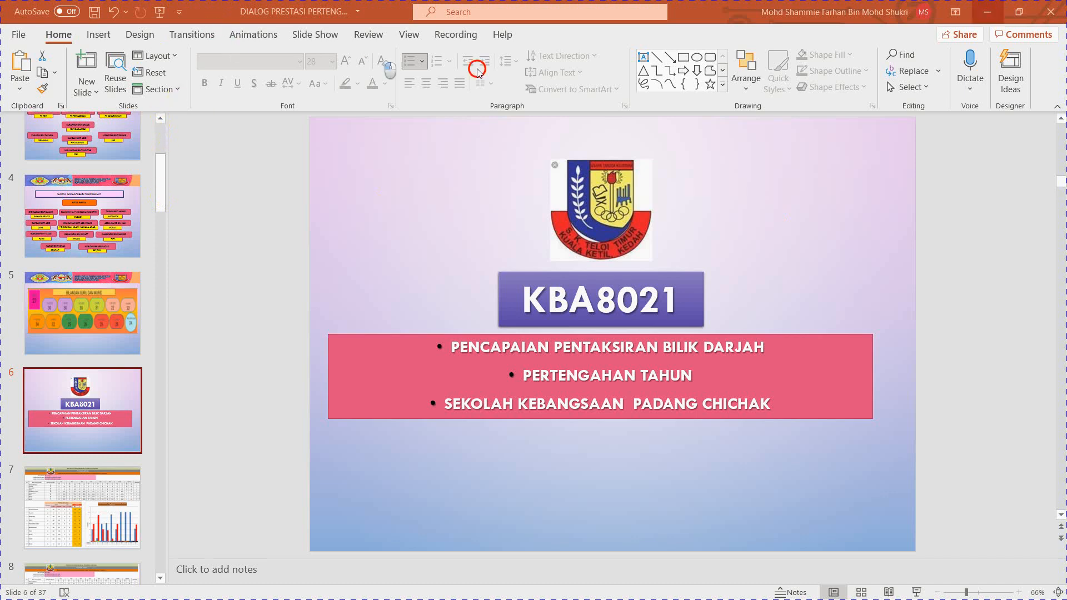
{"action": "left_click", "coordinate": [490, 183]}
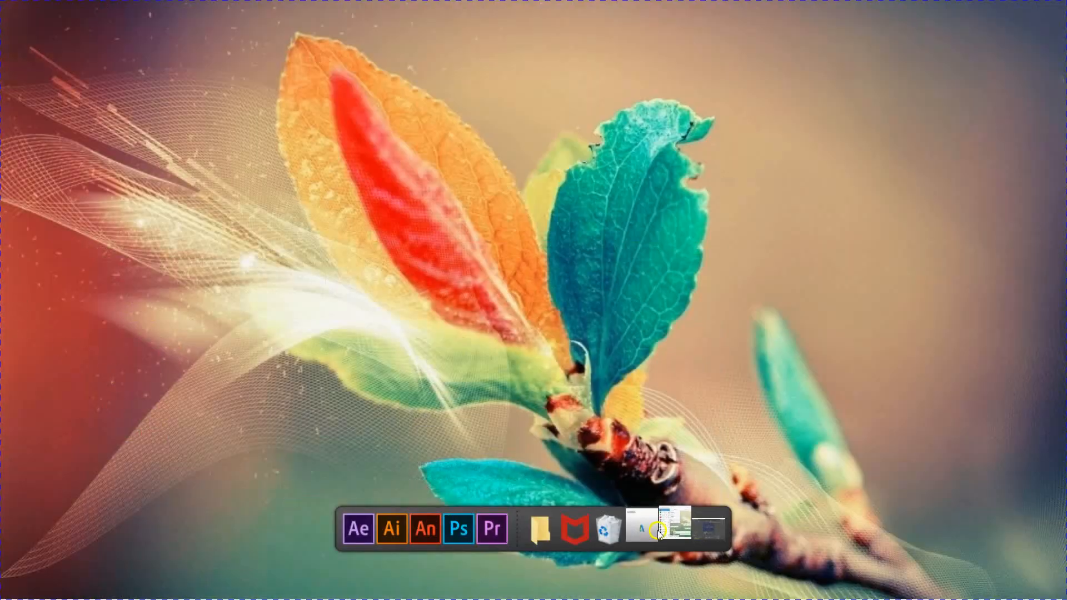
{"action": "mouse_move", "coordinate": [676, 485]}
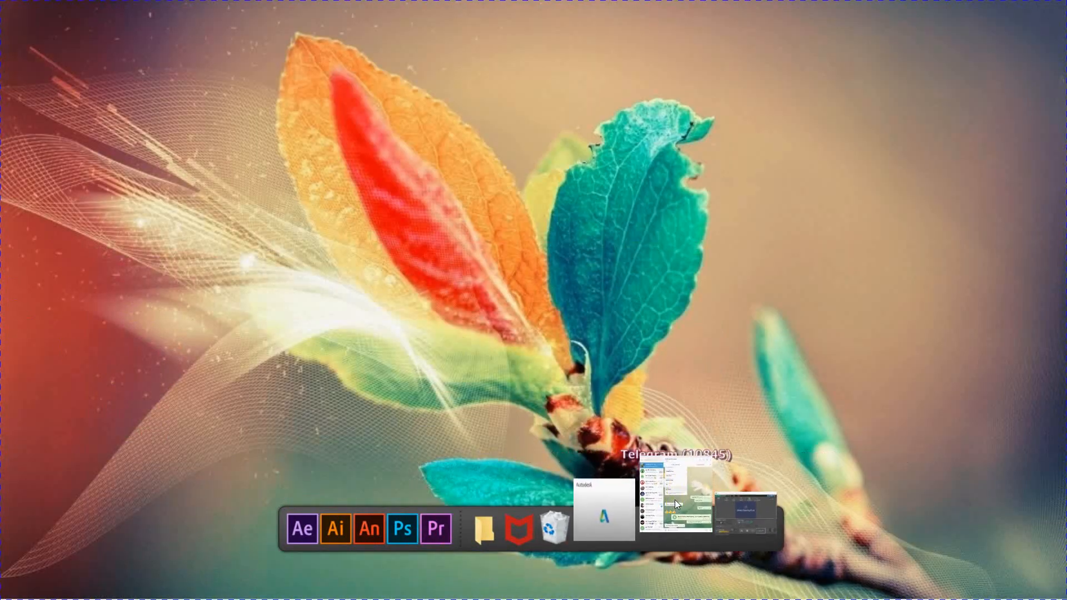
{"action": "mouse_move", "coordinate": [206, 597]}
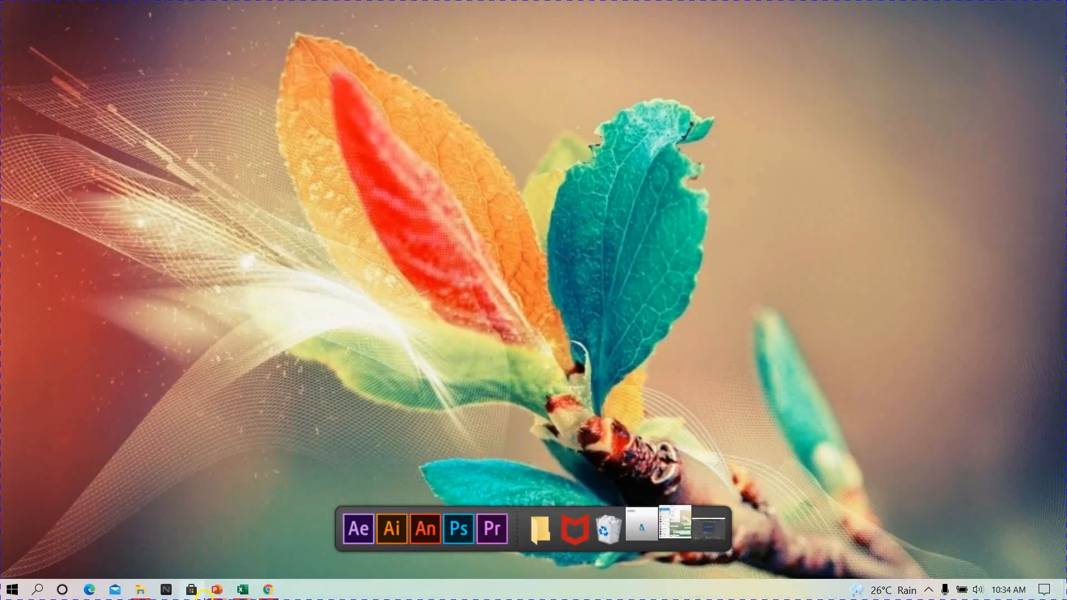
{"action": "left_click", "coordinate": [270, 591]}
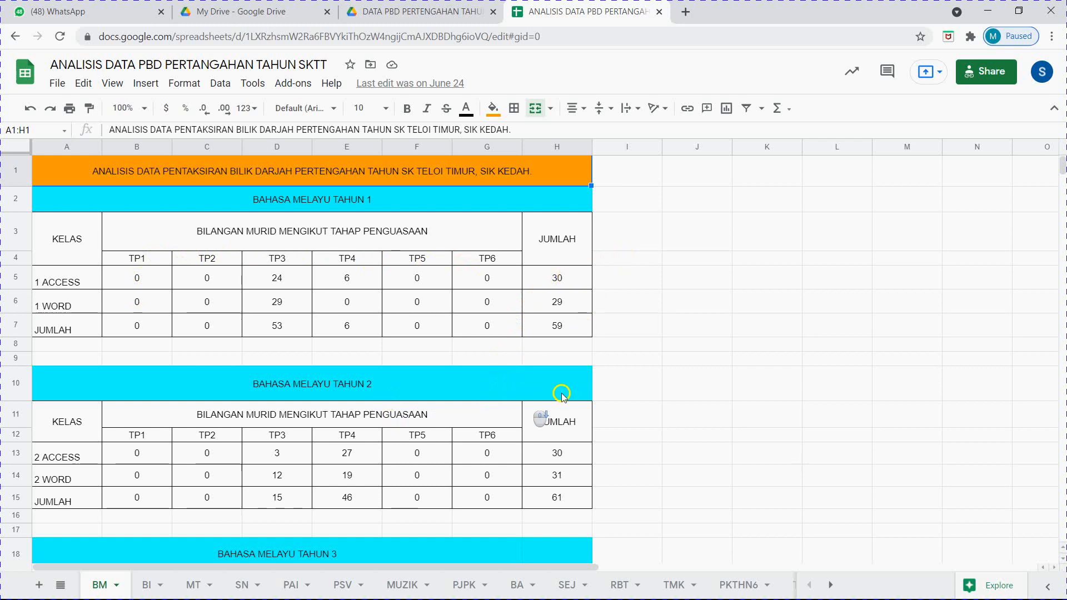
Step: Review the Bahasa Melayu mastery-level tables by year on the BM sheet, and take the browser window out of full size
{"action": "scroll", "coordinate": [440, 406], "scroll_direction": "down", "scroll_amount": 3}
{"action": "scroll", "coordinate": [441, 403], "scroll_direction": "down", "scroll_amount": 3}
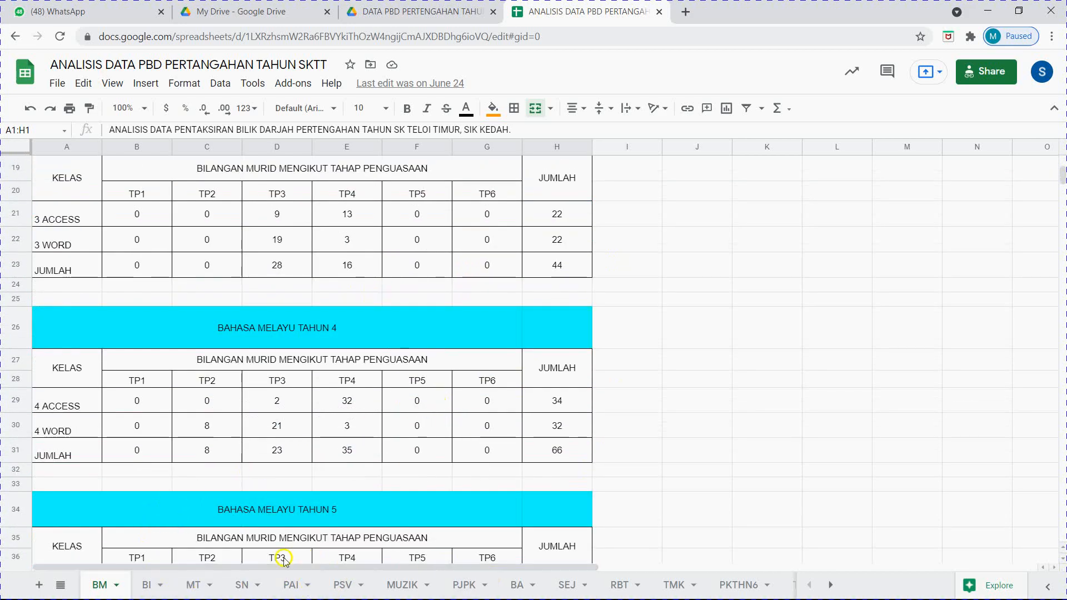
{"action": "scroll", "coordinate": [350, 418], "scroll_direction": "up", "scroll_amount": 3}
{"action": "scroll", "coordinate": [350, 418], "scroll_direction": "up", "scroll_amount": 3}
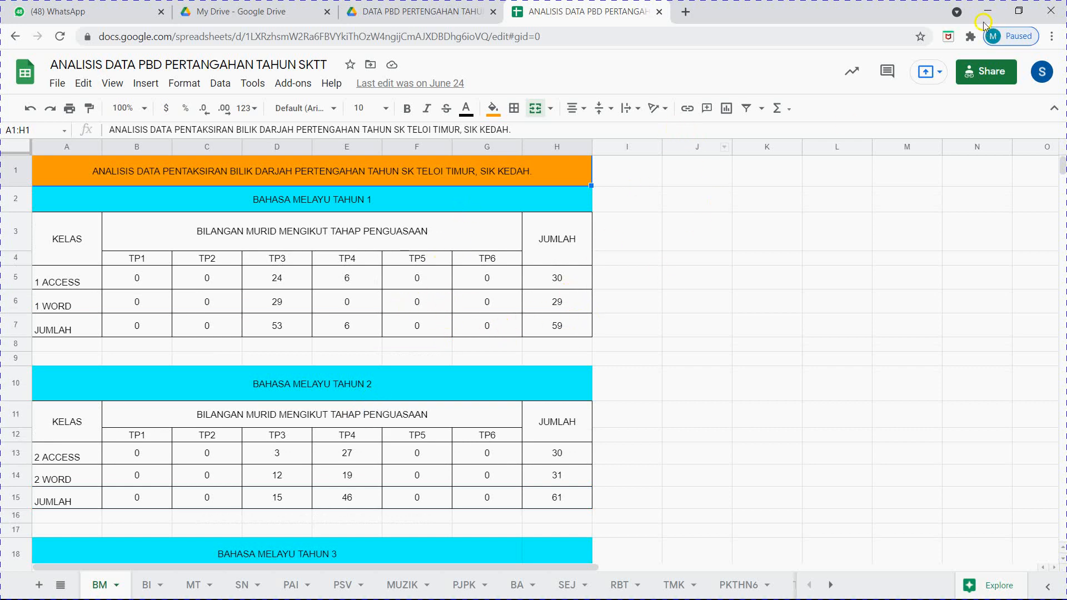
{"action": "left_click", "coordinate": [1019, 11]}
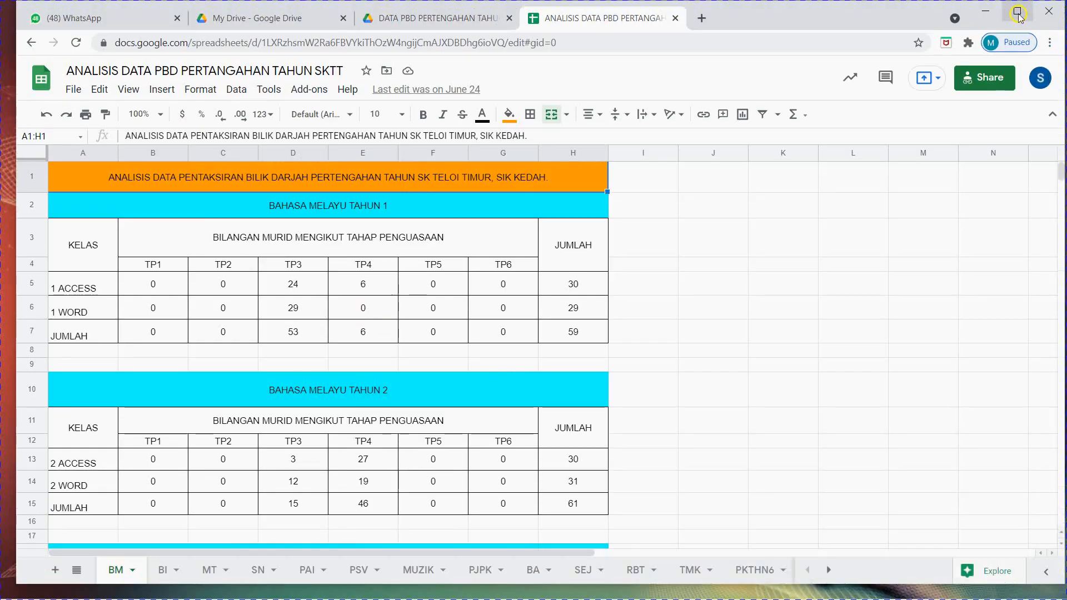
Step: Narrow the browser window to about 60% of the screen width and switch to the ANALISIS DATA PBD KESELURUHAN workbook in Excel
{"action": "left_click_drag", "start_coordinate": [1062, 50], "coordinate": [649, 397]}
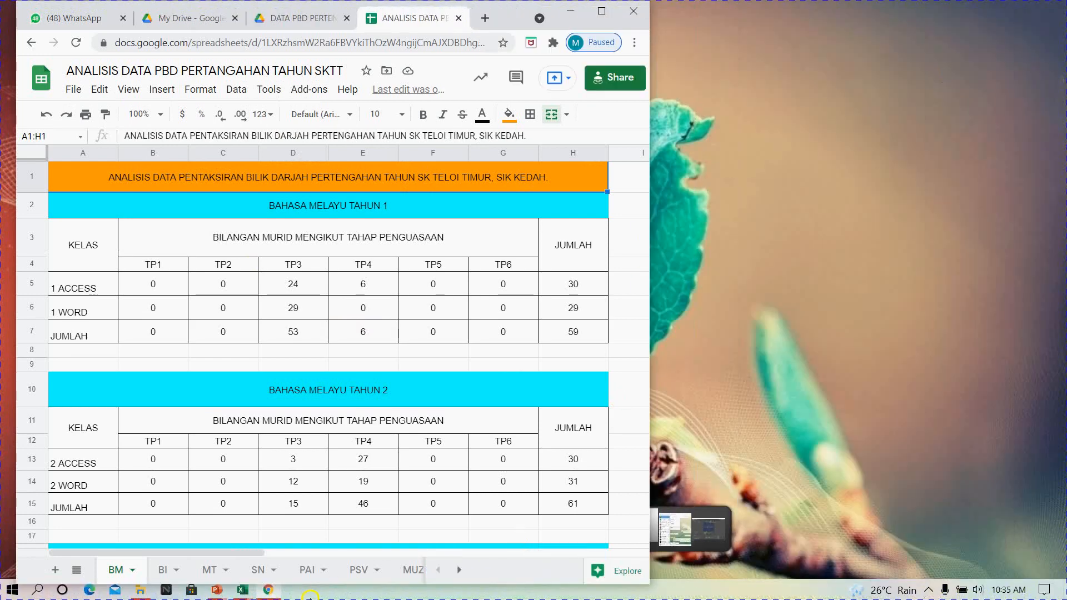
{"action": "mouse_move", "coordinate": [253, 594]}
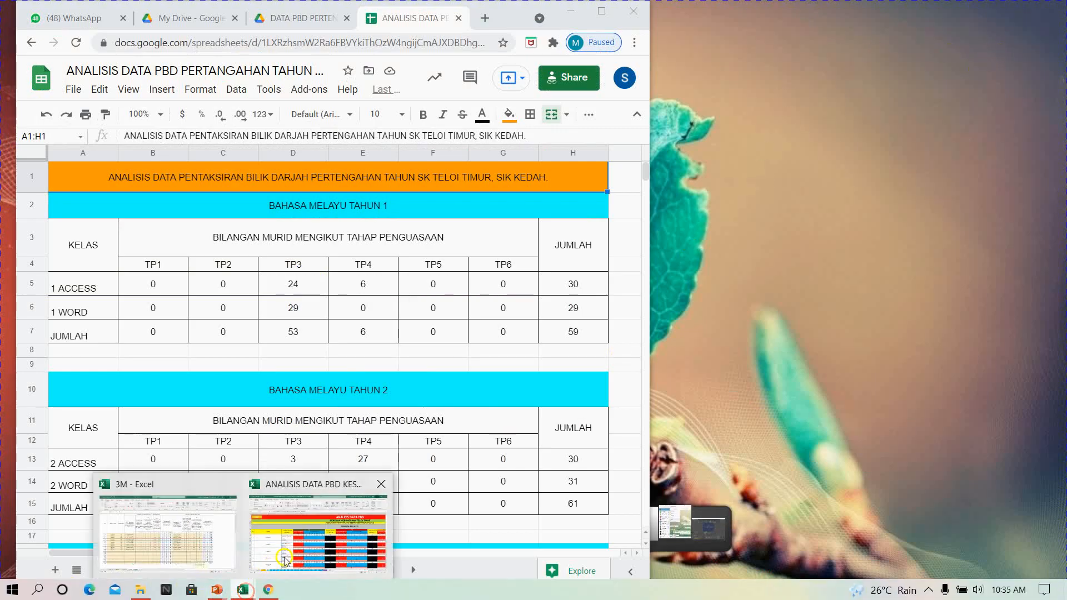
{"action": "left_click", "coordinate": [285, 561]}
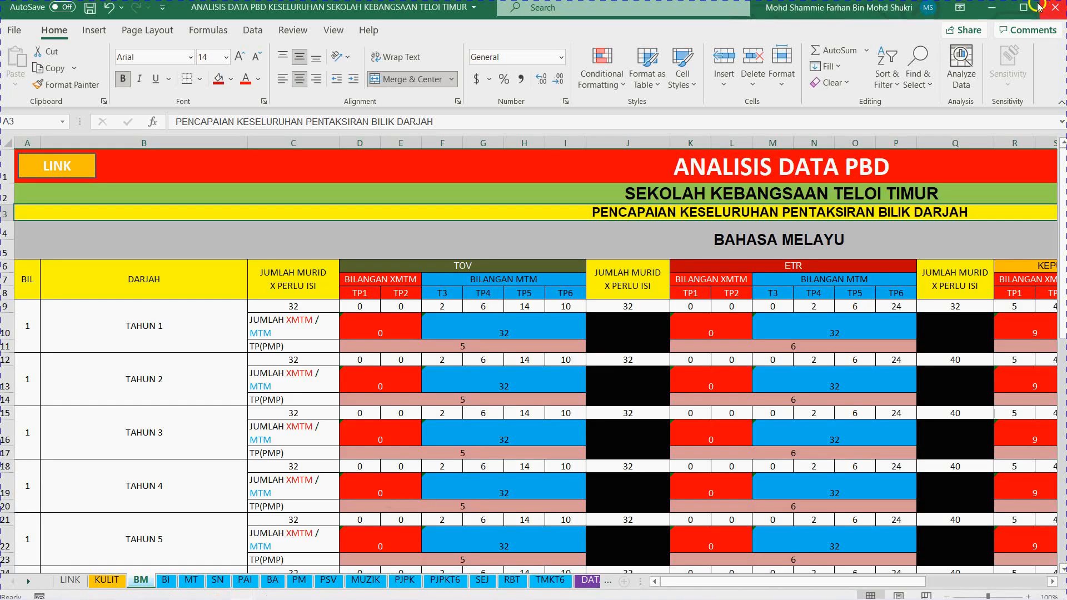
{"action": "left_click", "coordinate": [1036, 7]}
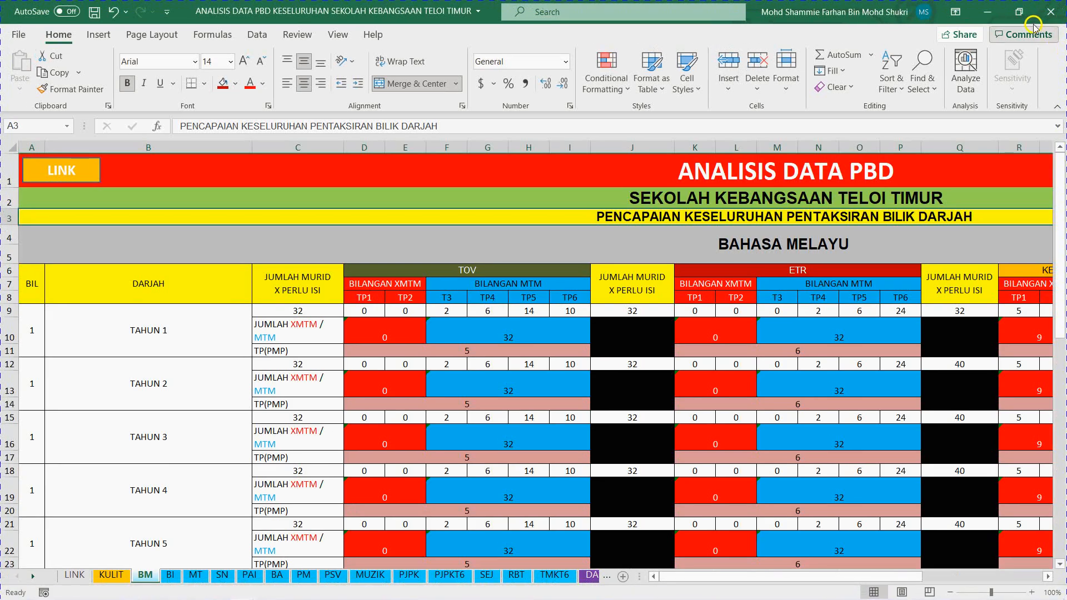
{"action": "left_click", "coordinate": [1019, 11]}
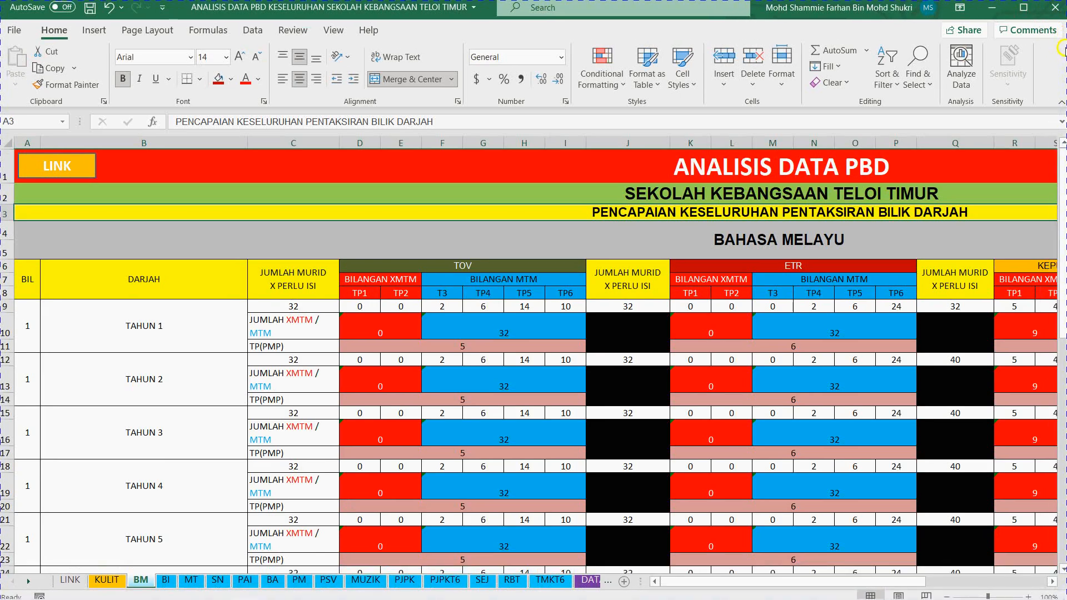
{"action": "left_click", "coordinate": [1024, 7]}
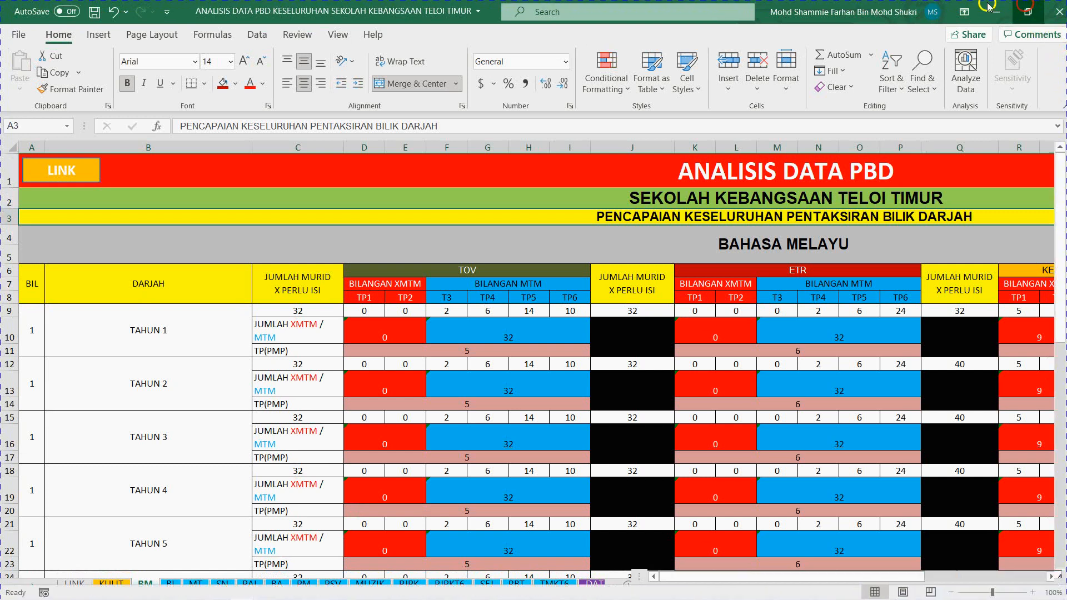
{"action": "left_click", "coordinate": [1009, 12]}
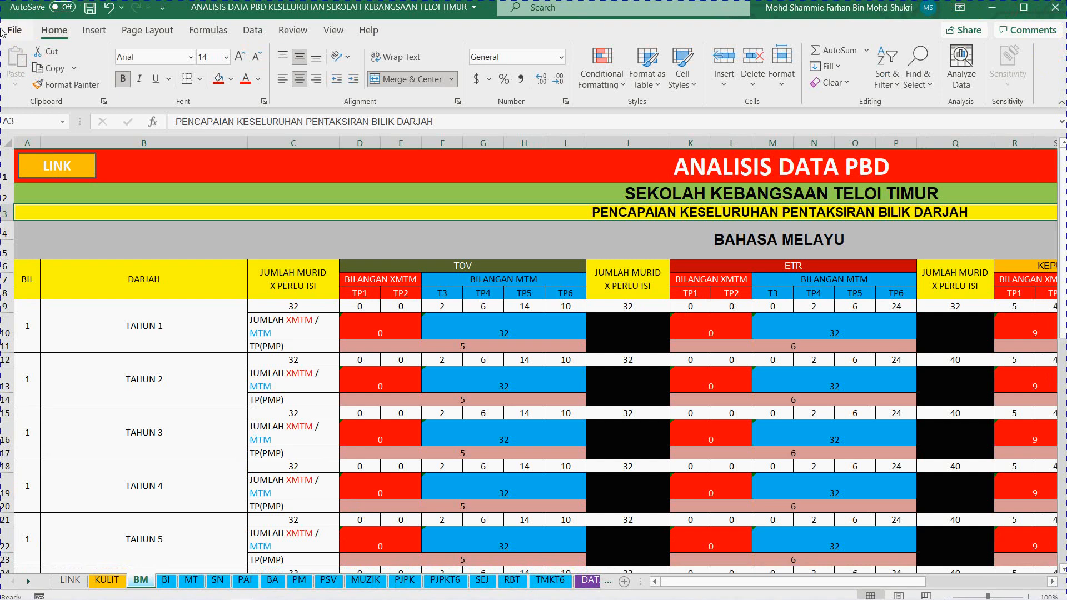
{"action": "left_click", "coordinate": [1023, 7]}
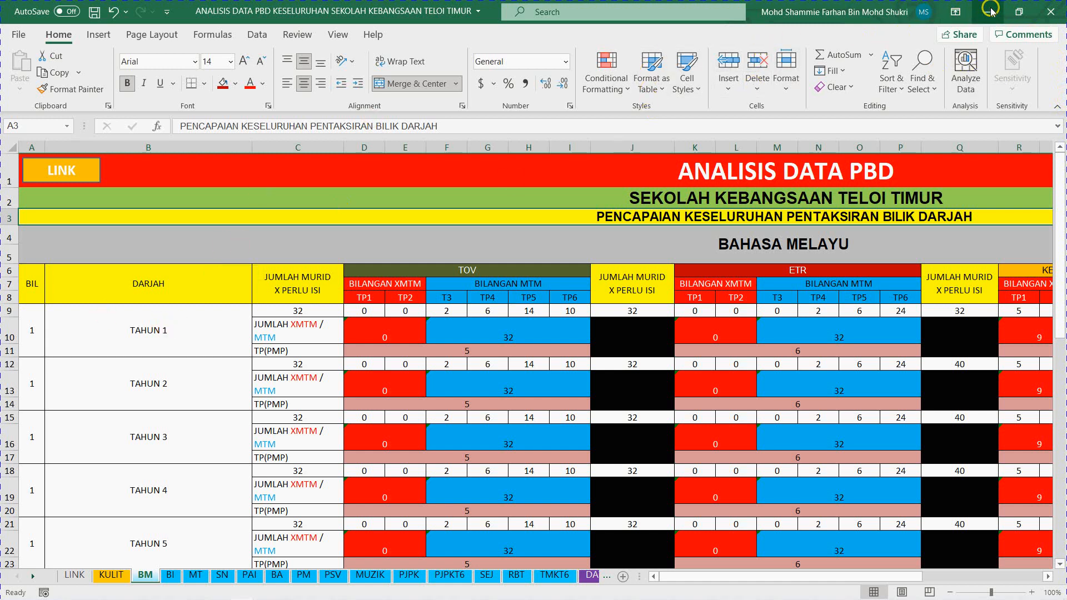
{"action": "left_click", "coordinate": [1019, 12]}
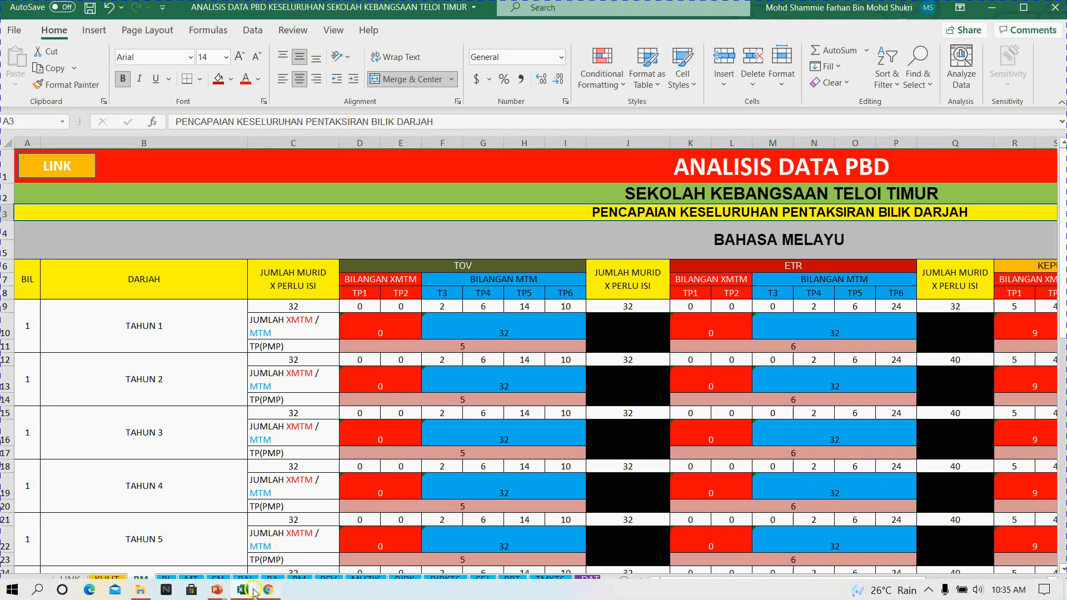
Step: Consult the Tahun 1 table in Google Sheets and set Tahun 1's mid-year TP1 and TP2 to 0 on Excel's BM sheet
{"action": "left_click", "coordinate": [265, 591]}
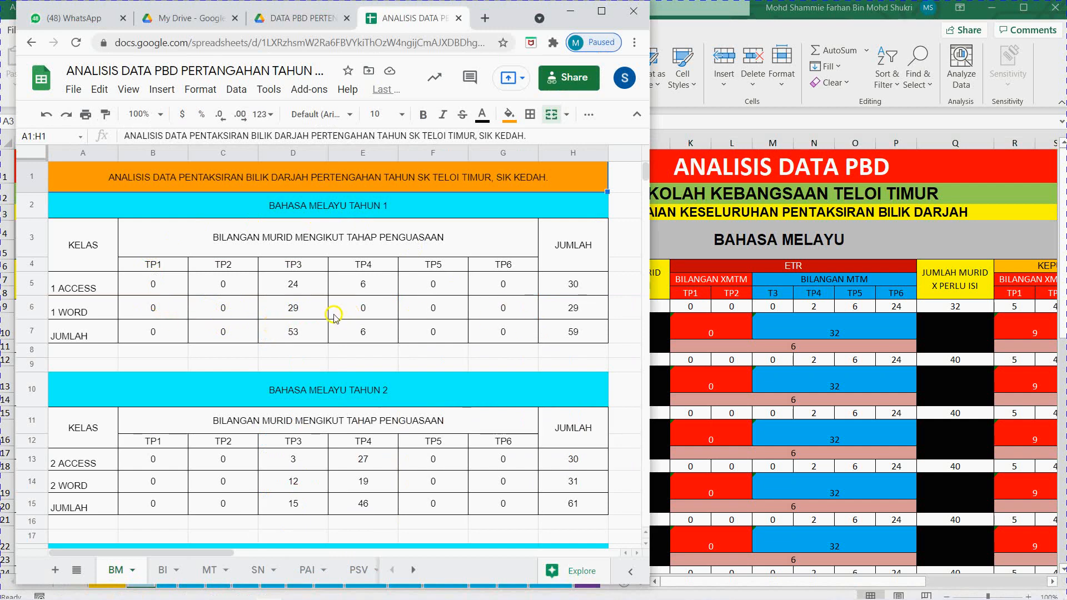
{"action": "left_click", "coordinate": [709, 321]}
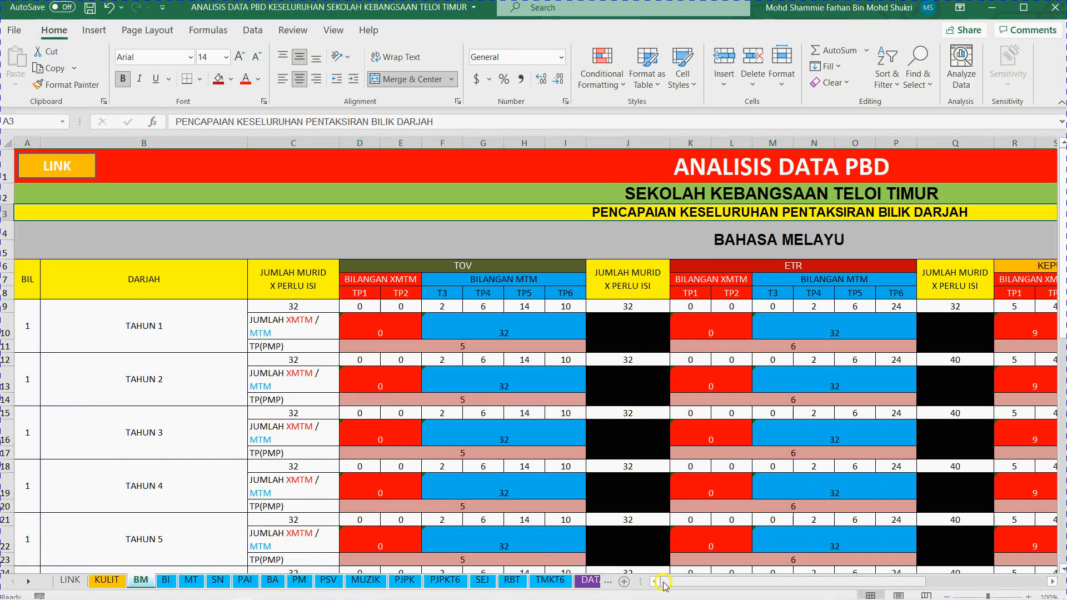
{"action": "left_click_drag", "start_coordinate": [667, 581], "coordinate": [759, 579]}
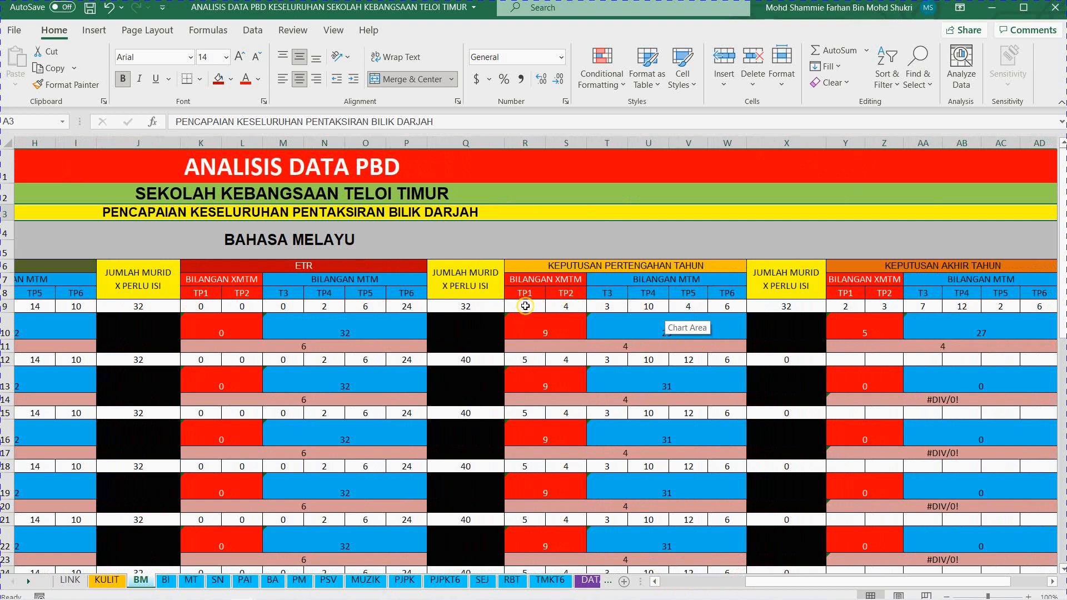
{"action": "left_click", "coordinate": [526, 306]}
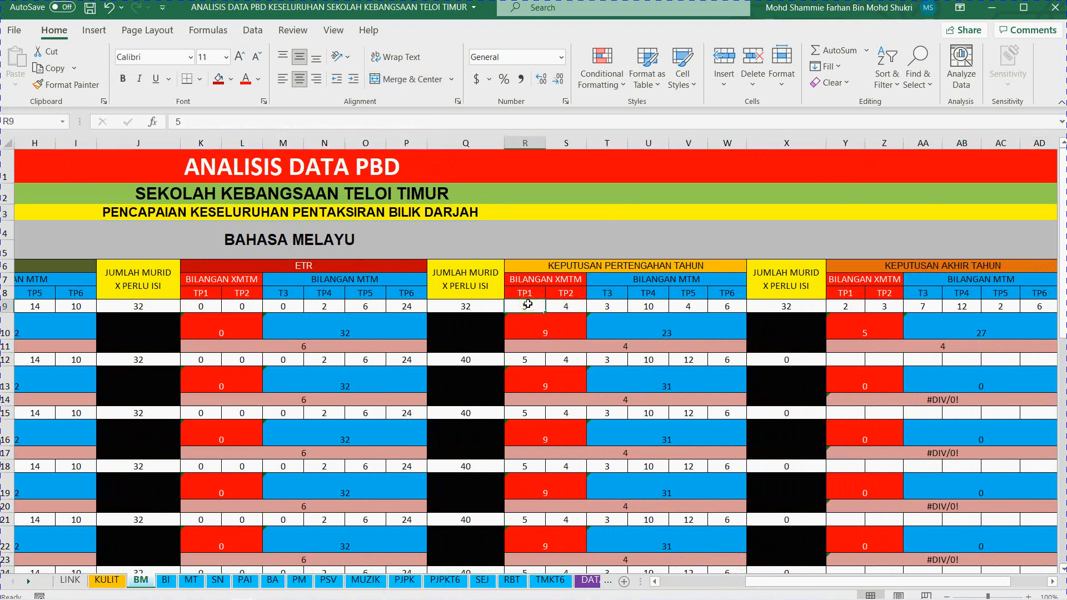
{"action": "type", "text": "0"}
{"action": "left_click", "coordinate": [567, 307]}
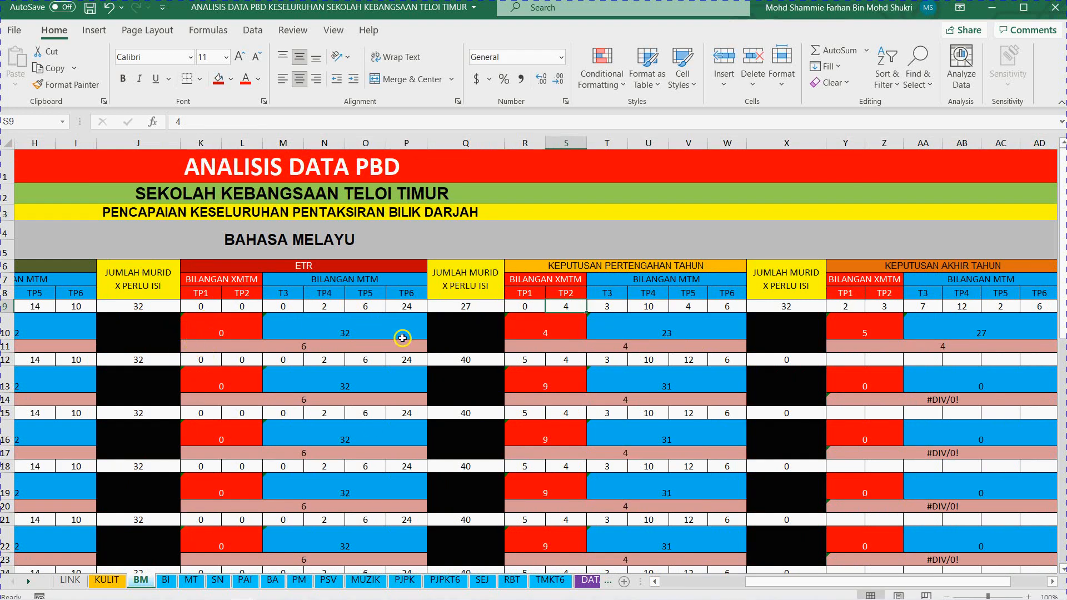
{"action": "type", "text": "0"}
Step: Set Tahun 1's mid-year T3 to 59 and TP4, TP5 and TP6 to 0, and check its pupil total
{"action": "left_click", "coordinate": [607, 306]}
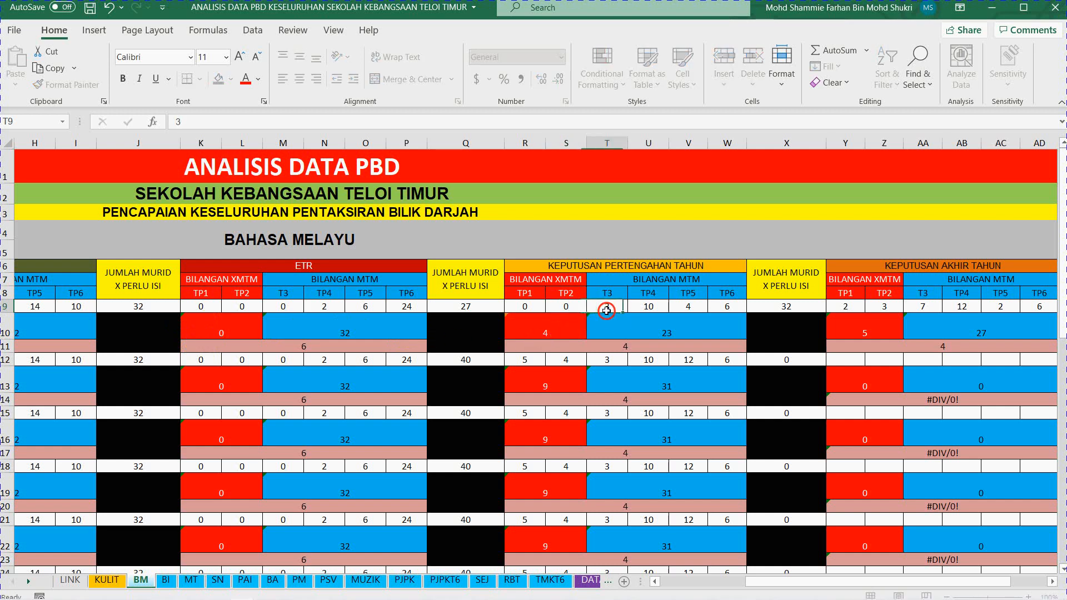
{"action": "mouse_move", "coordinate": [241, 590]}
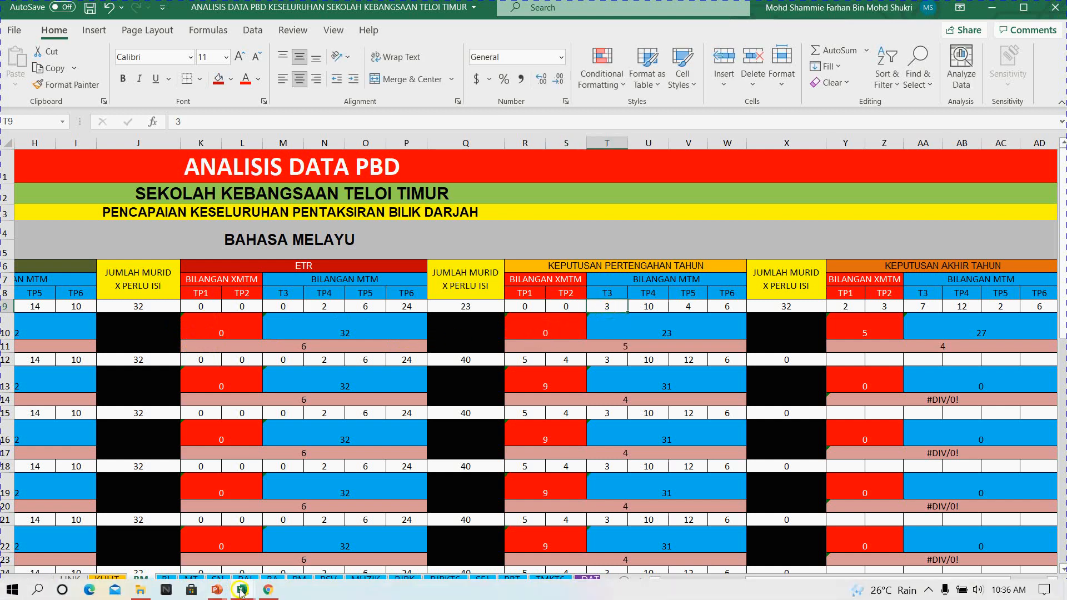
{"action": "left_click", "coordinate": [269, 591]}
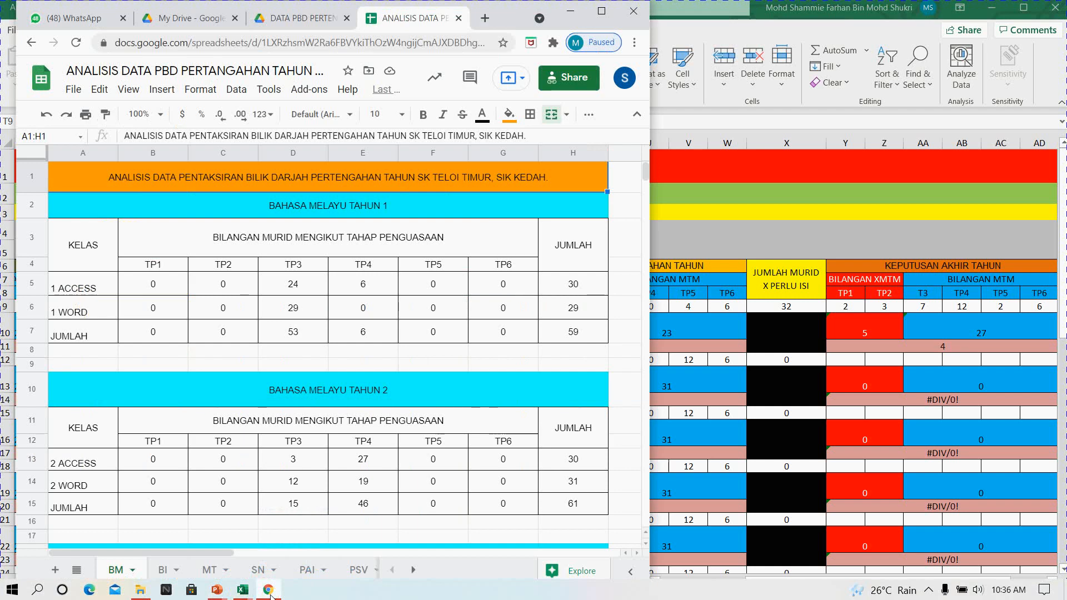
{"action": "left_click", "coordinate": [271, 592]}
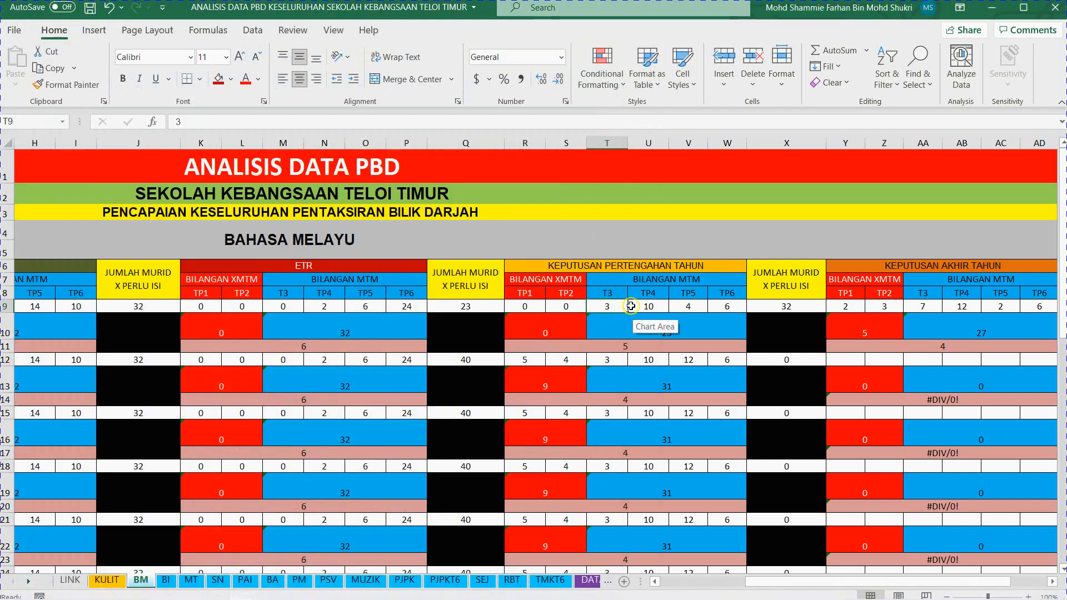
{"action": "type", "text": "59"}
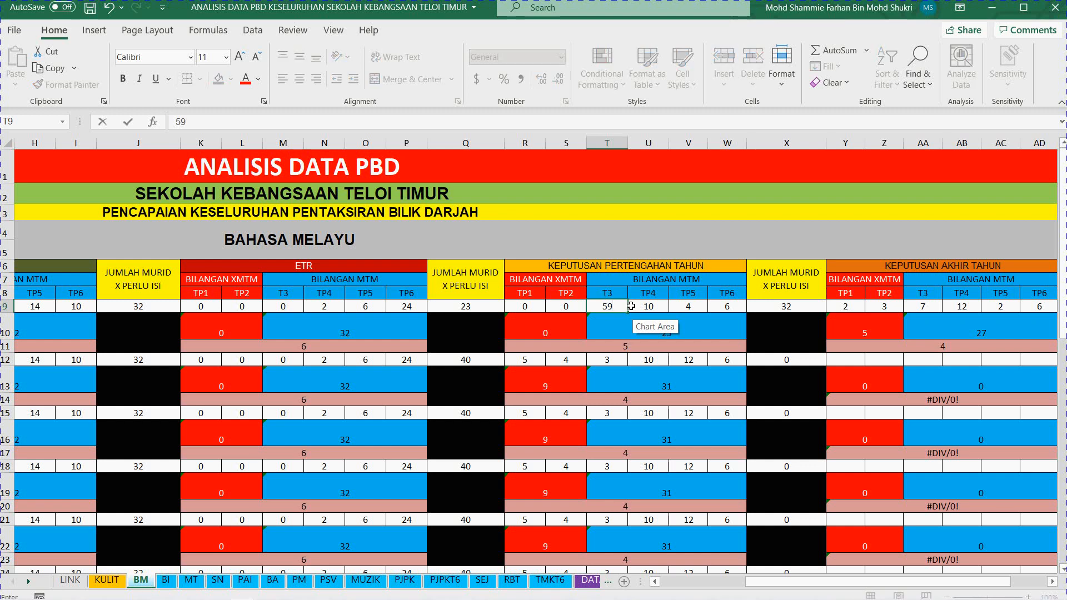
{"action": "left_click", "coordinate": [632, 307]}
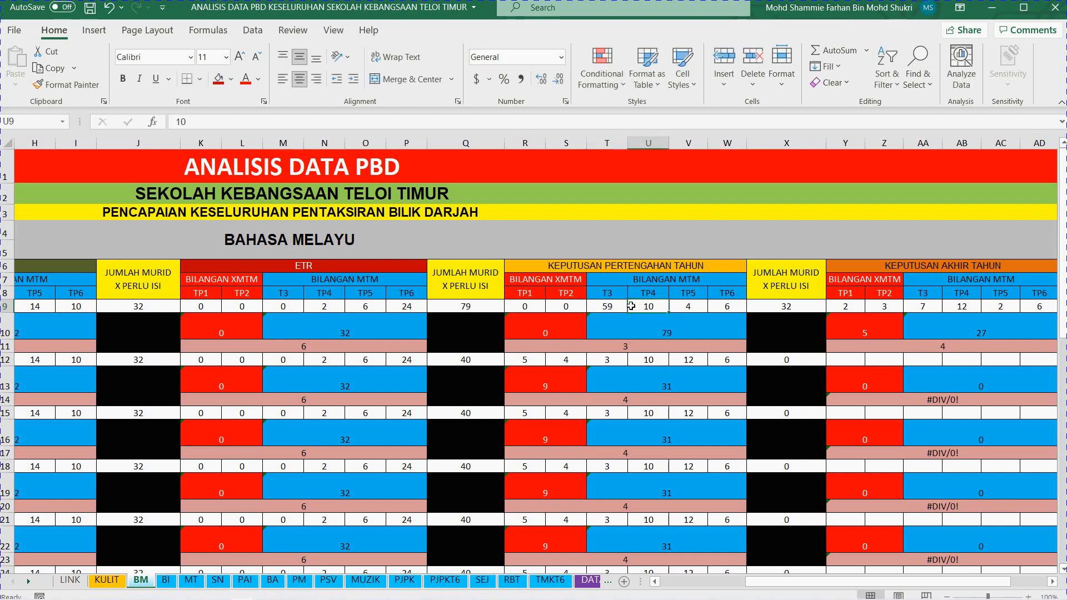
{"action": "type", "text": "0"}
{"action": "left_click", "coordinate": [688, 306]}
{"action": "type", "text": "0"}
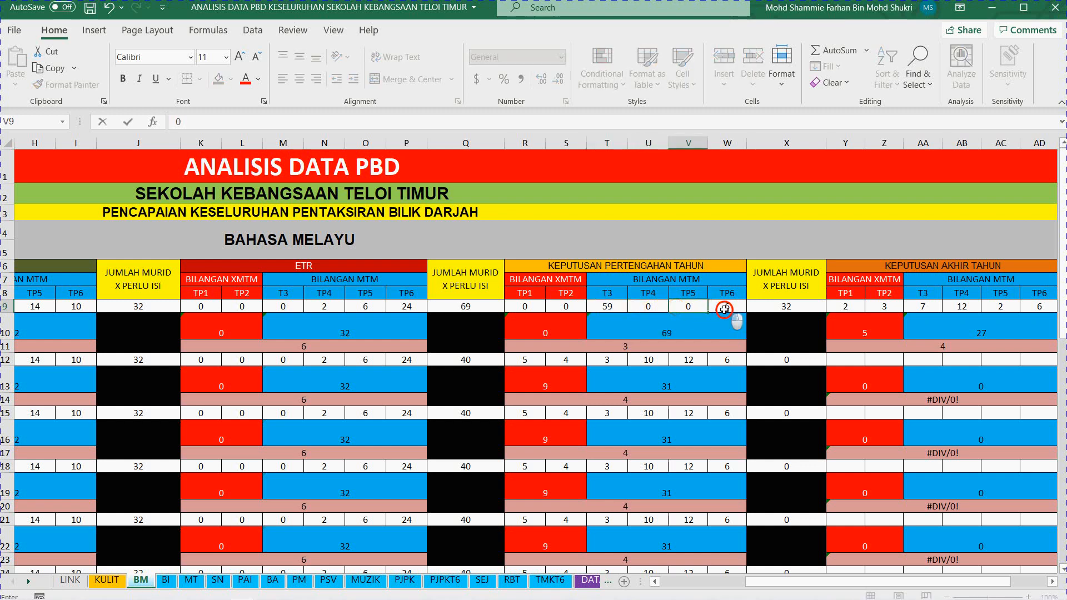
{"action": "left_click", "coordinate": [724, 309]}
{"action": "type", "text": "0"}
{"action": "left_click", "coordinate": [556, 381]}
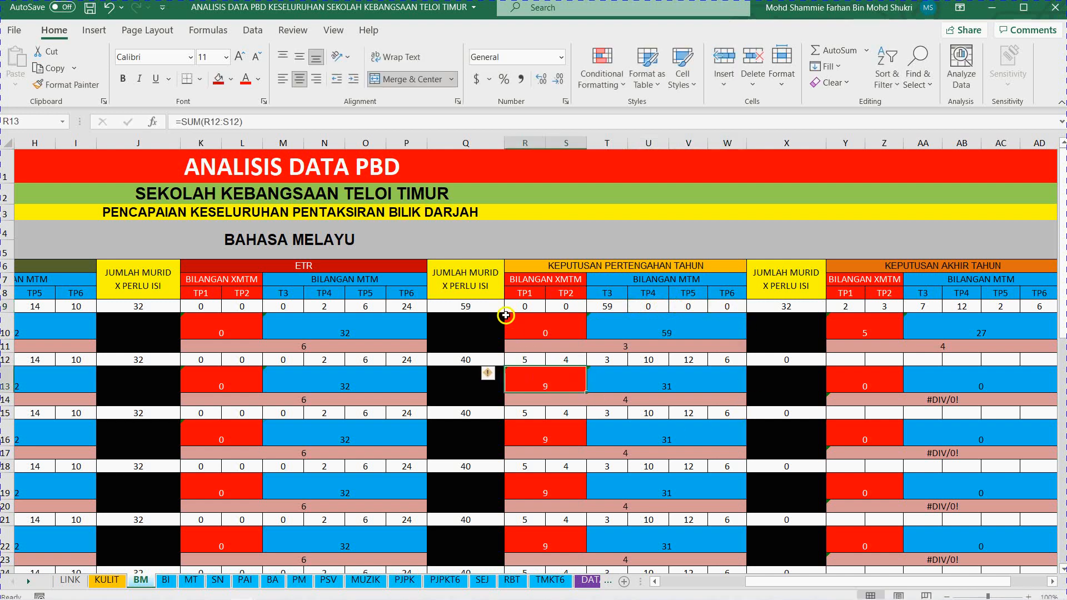
{"action": "left_click", "coordinate": [476, 306]}
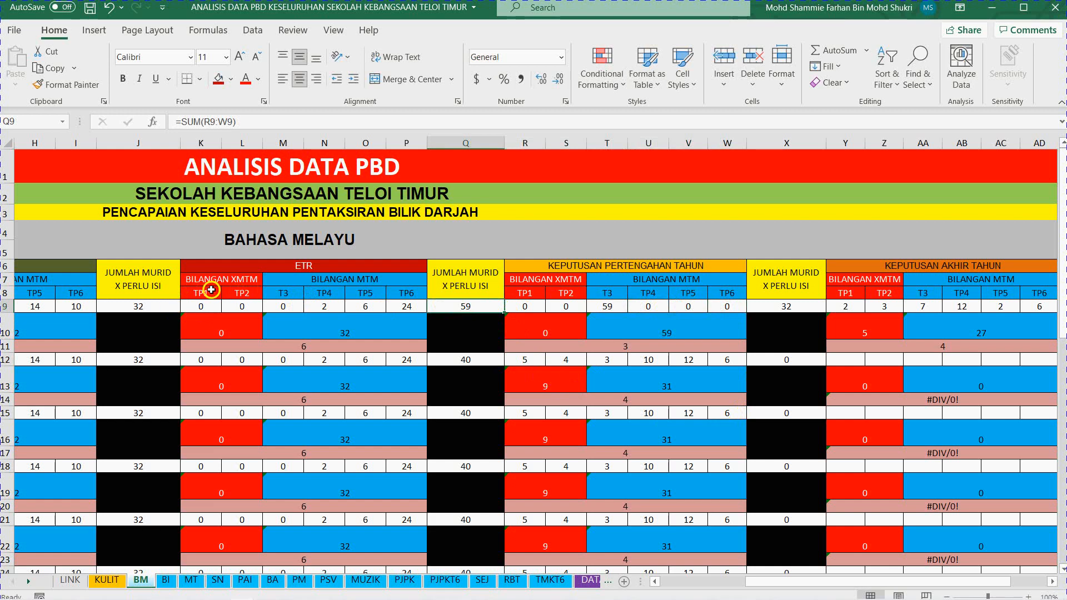
Step: Look up the Bahasa Melayu Tahun 2 totals in Google Sheets and enter 15 for T3 and 46 for TP4 in Tahun 2's mid-year results
{"action": "mouse_move", "coordinate": [225, 595]}
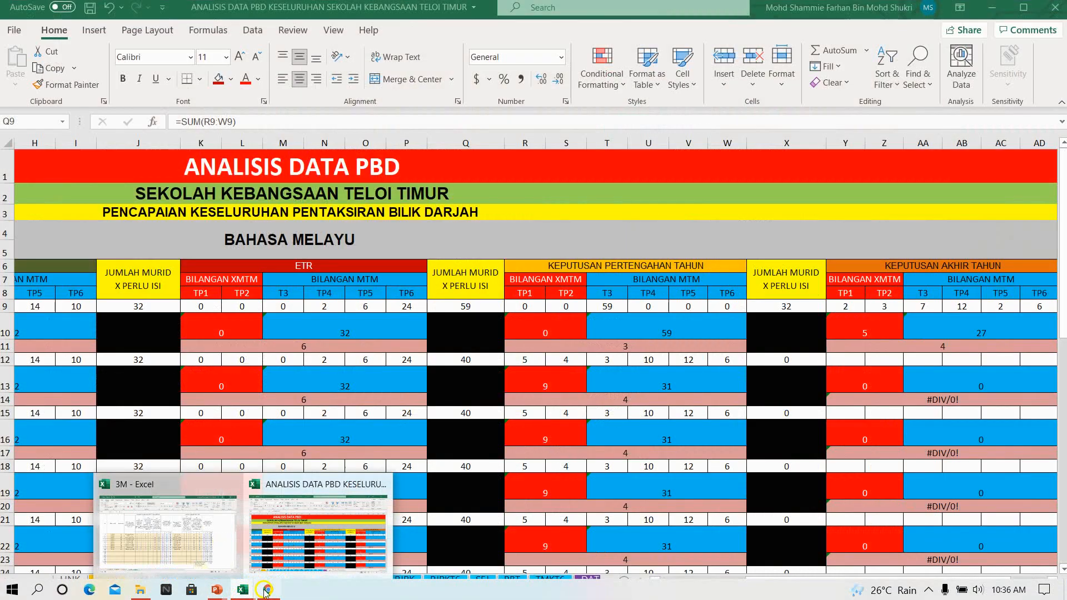
{"action": "left_click", "coordinate": [311, 551]}
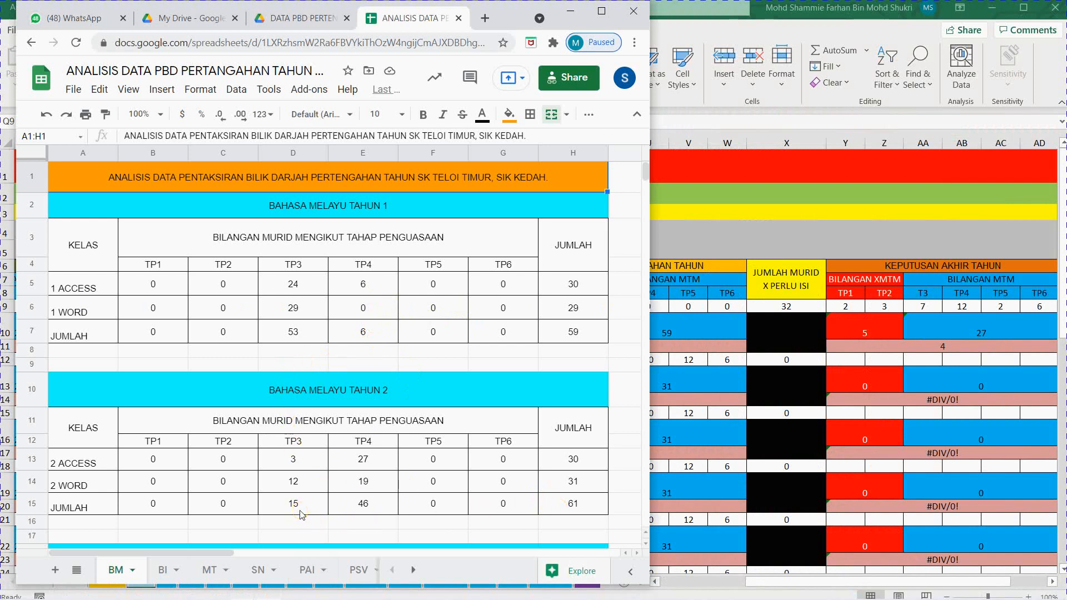
{"action": "left_click", "coordinate": [717, 356]}
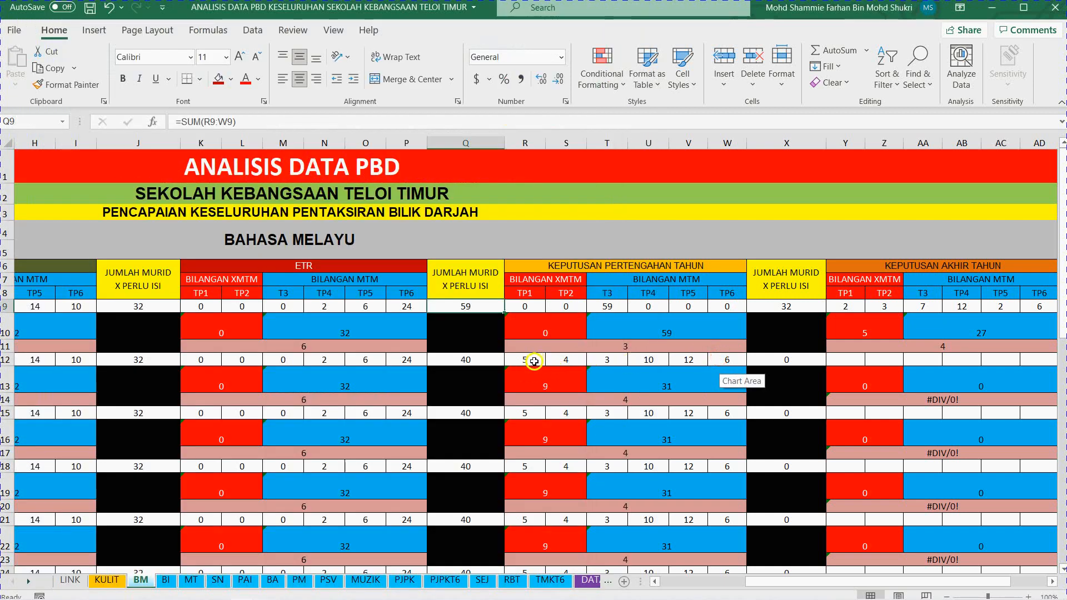
{"action": "left_click", "coordinate": [606, 359]}
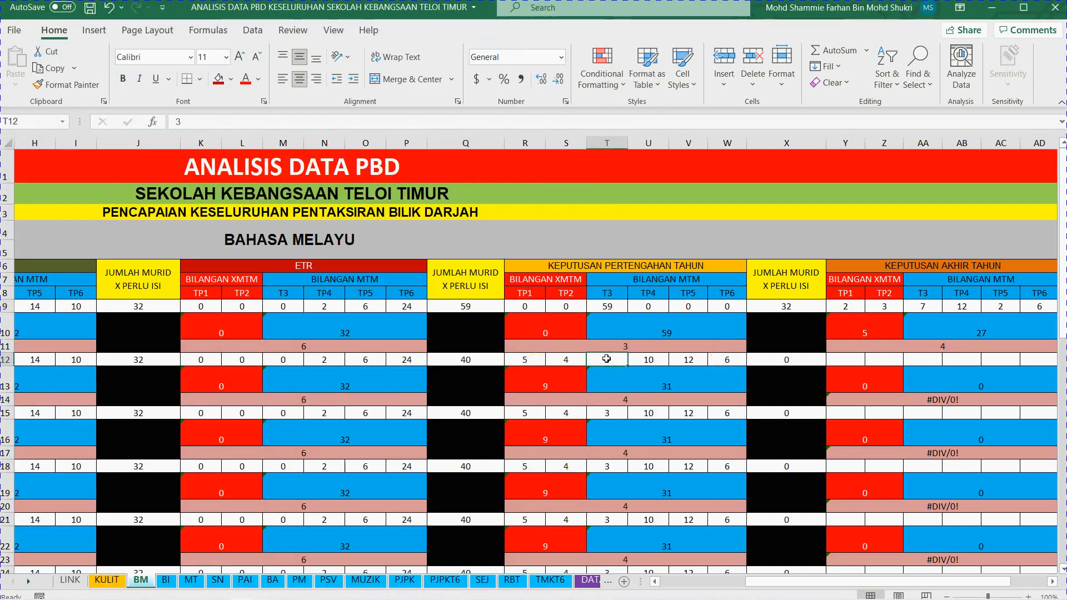
{"action": "type", "text": "15"}
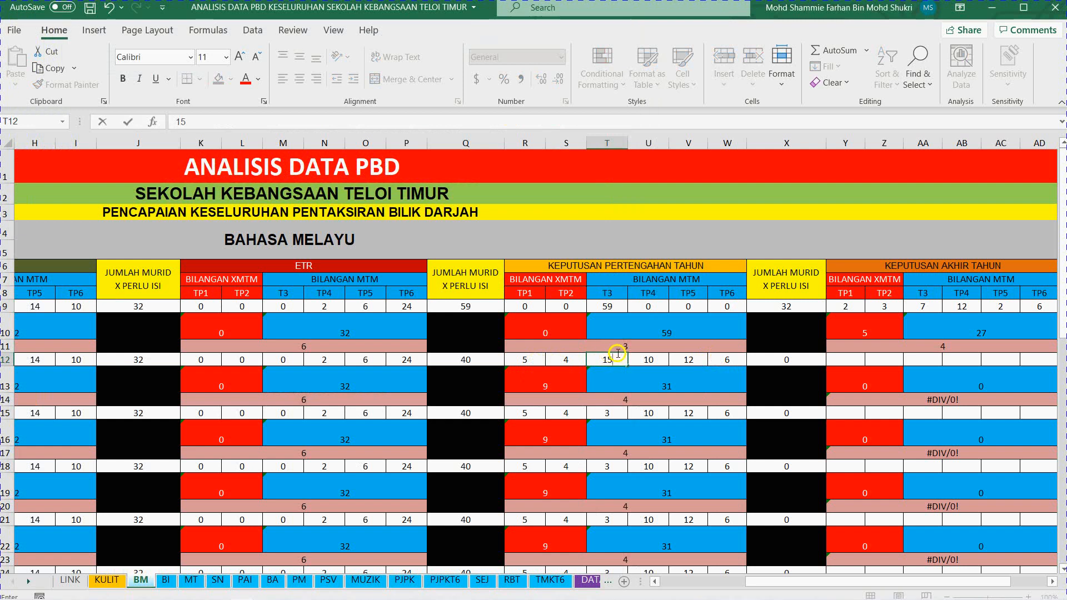
{"action": "left_click", "coordinate": [644, 360]}
{"action": "type", "text": "4"}
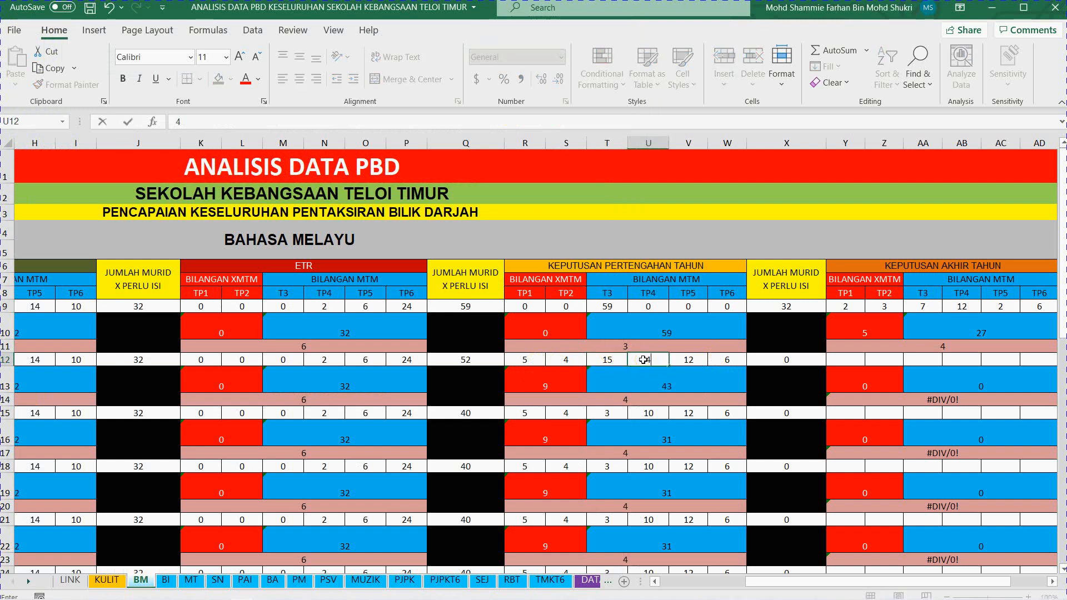
{"action": "type", "text": "6"}
Step: Set the remaining Tahun 2 mid-year levels, TP5, TP6, TP2 and TP1, to 0
{"action": "left_click", "coordinate": [689, 360]}
{"action": "type", "text": "0"}
{"action": "left_click", "coordinate": [723, 359]}
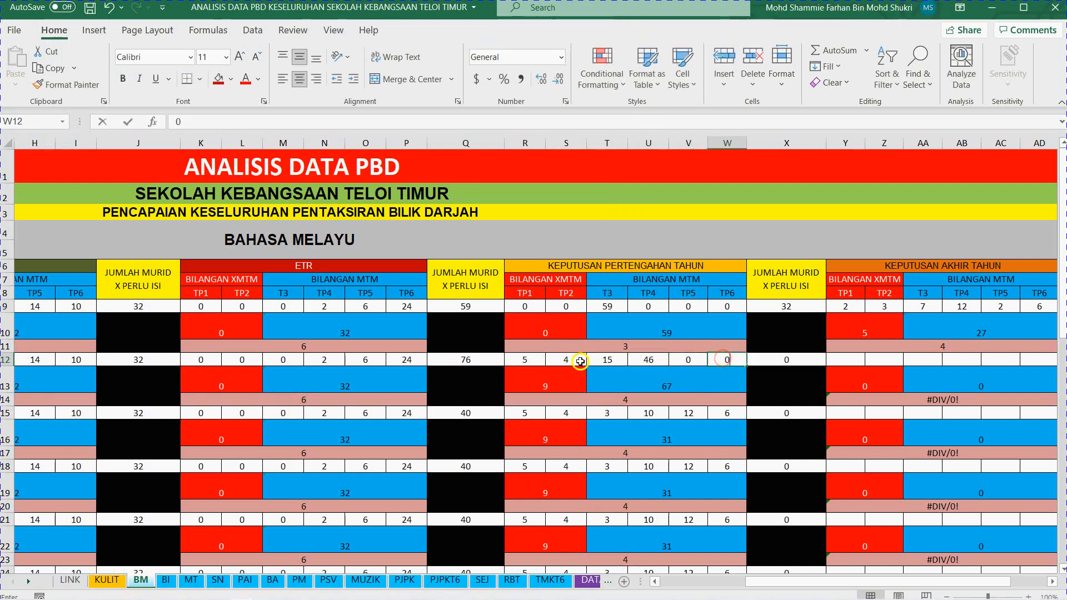
{"action": "type", "text": "0"}
{"action": "left_click", "coordinate": [566, 360]}
{"action": "type", "text": "0"}
{"action": "left_click", "coordinate": [526, 360]}
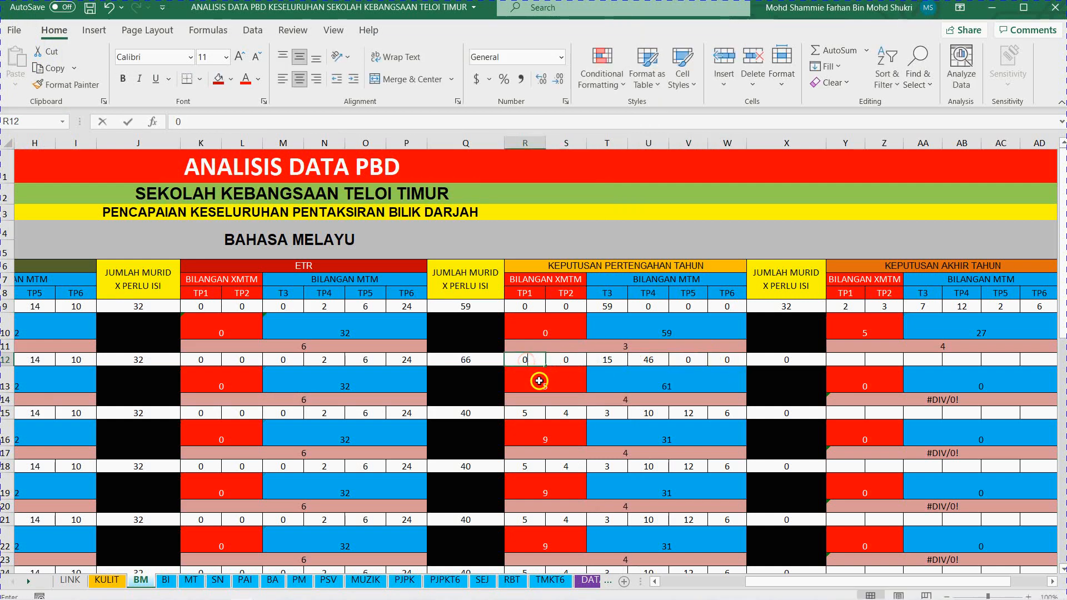
{"action": "type", "text": "0"}
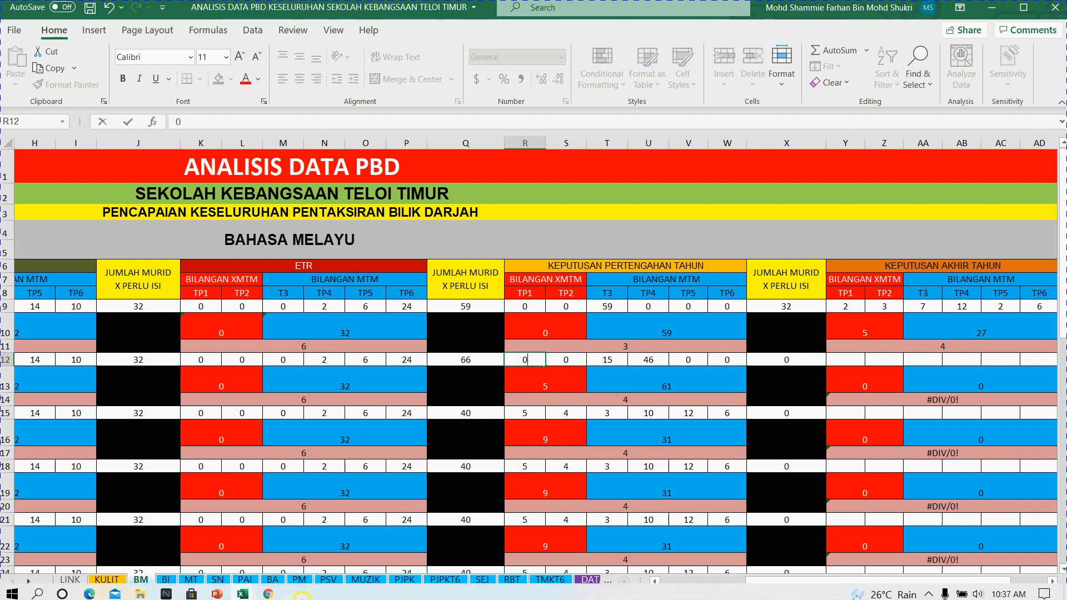
Step: Look up the Bahasa Melayu Tahun 3 totals in Google Sheets and enter 28 for T3 and 16 for TP4 in Tahun 3's mid-year results
{"action": "left_click", "coordinate": [248, 592]}
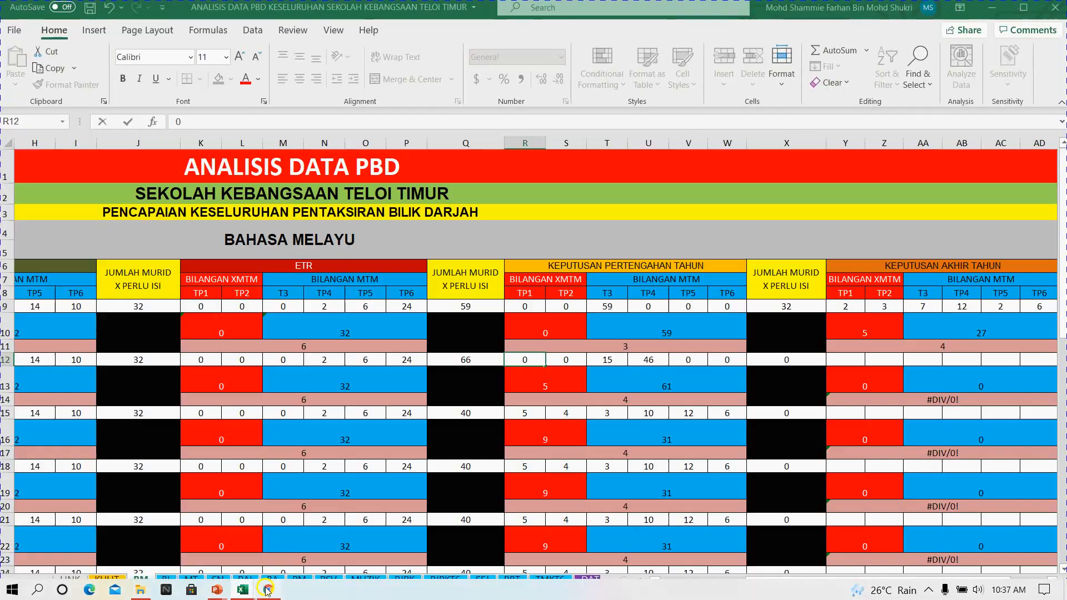
{"action": "left_click", "coordinate": [267, 590]}
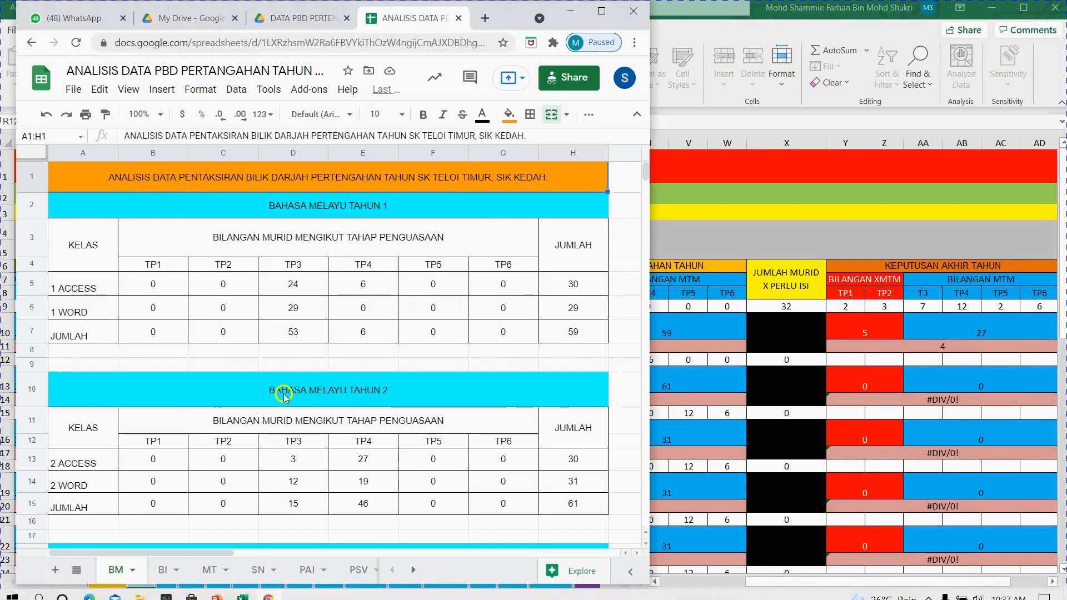
{"action": "scroll", "coordinate": [257, 451], "scroll_direction": "down", "scroll_amount": 3}
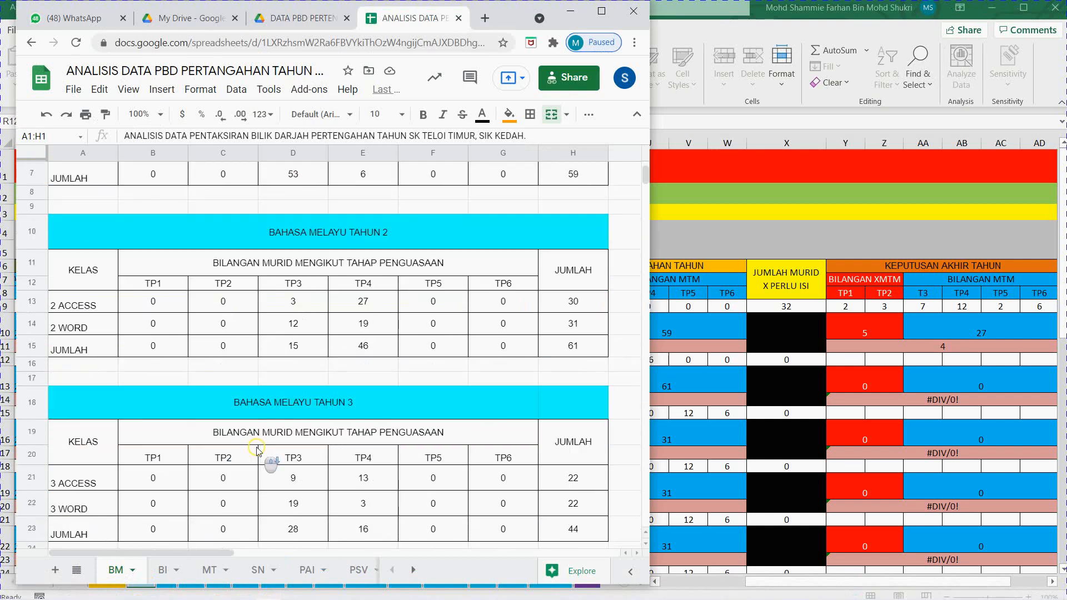
{"action": "scroll", "coordinate": [258, 452], "scroll_direction": "down", "scroll_amount": 1}
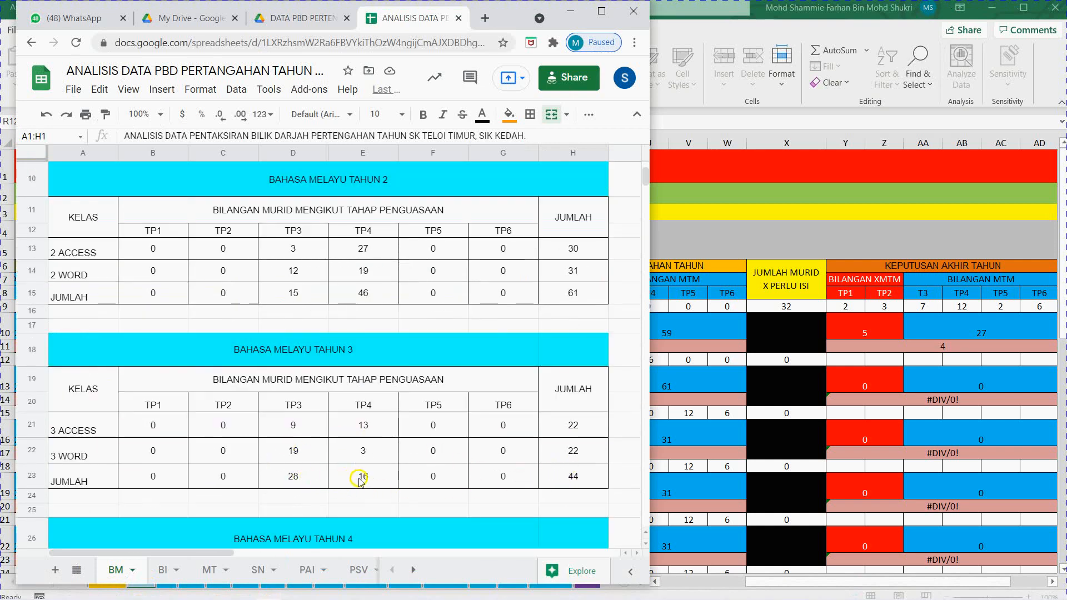
{"action": "left_click", "coordinate": [699, 450]}
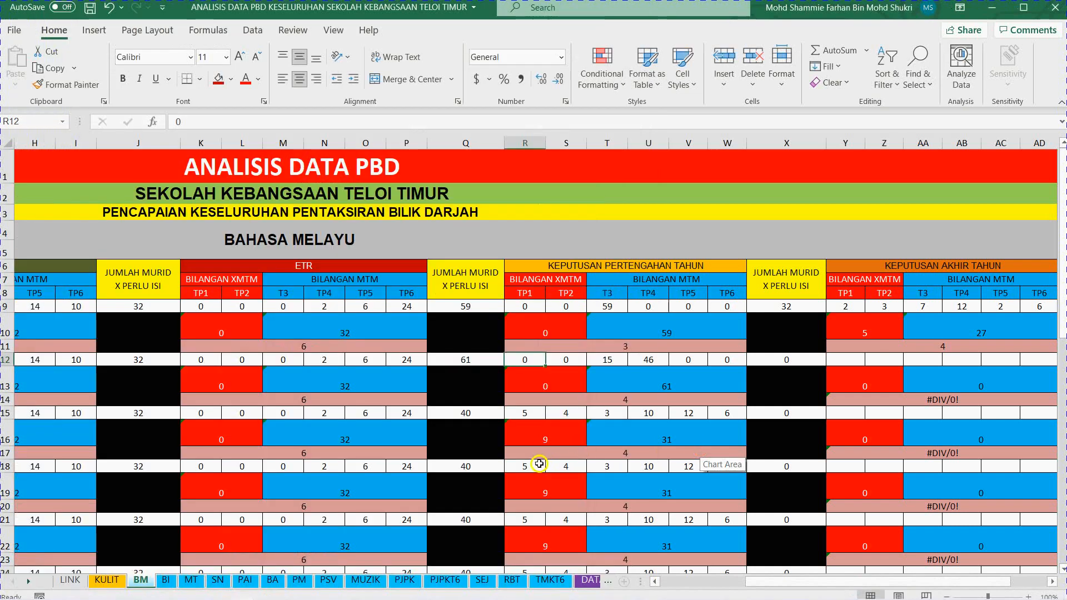
{"action": "left_click", "coordinate": [602, 466]}
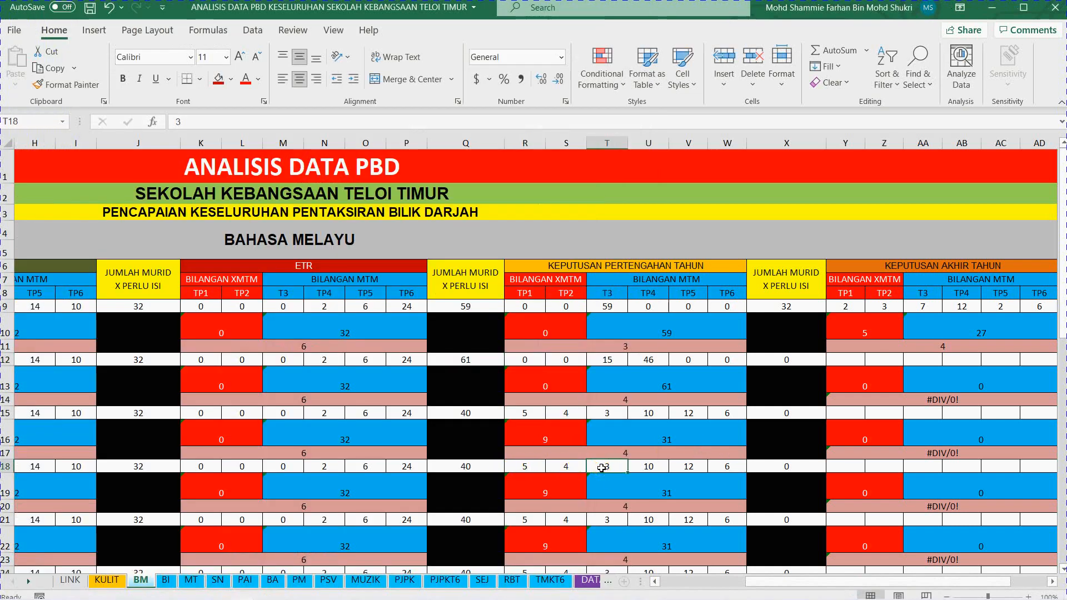
{"action": "type", "text": "2"}
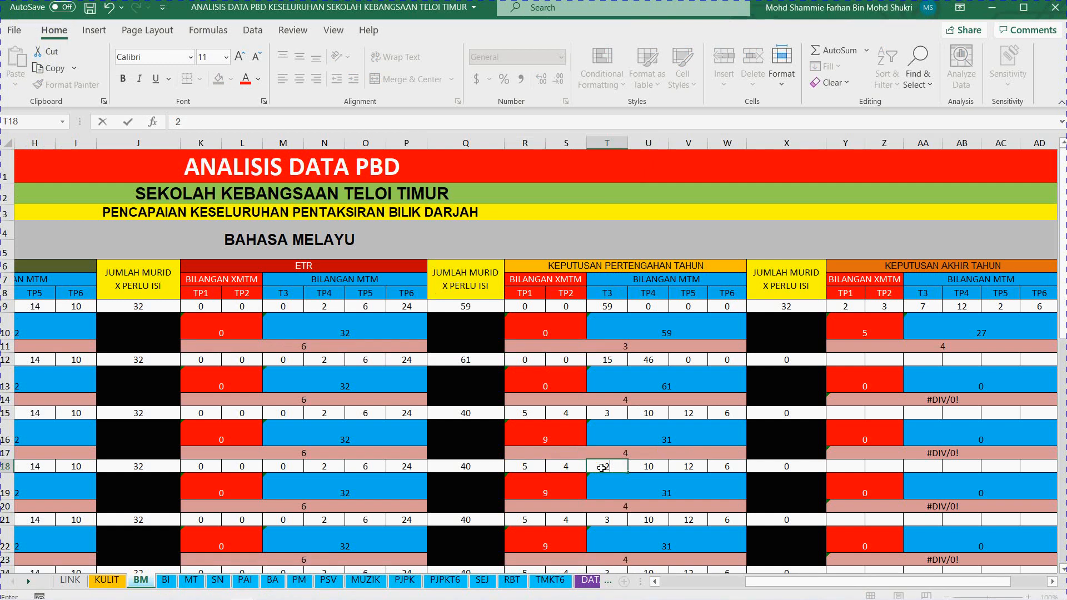
{"action": "left_click", "coordinate": [598, 416]}
{"action": "type", "text": "28"}
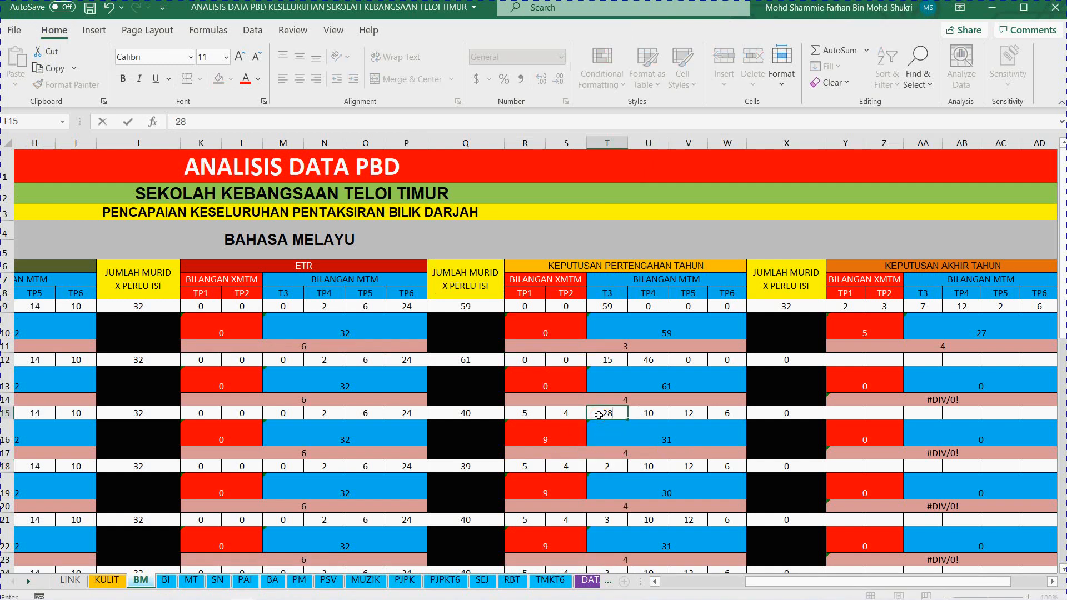
{"action": "left_click", "coordinate": [641, 421]}
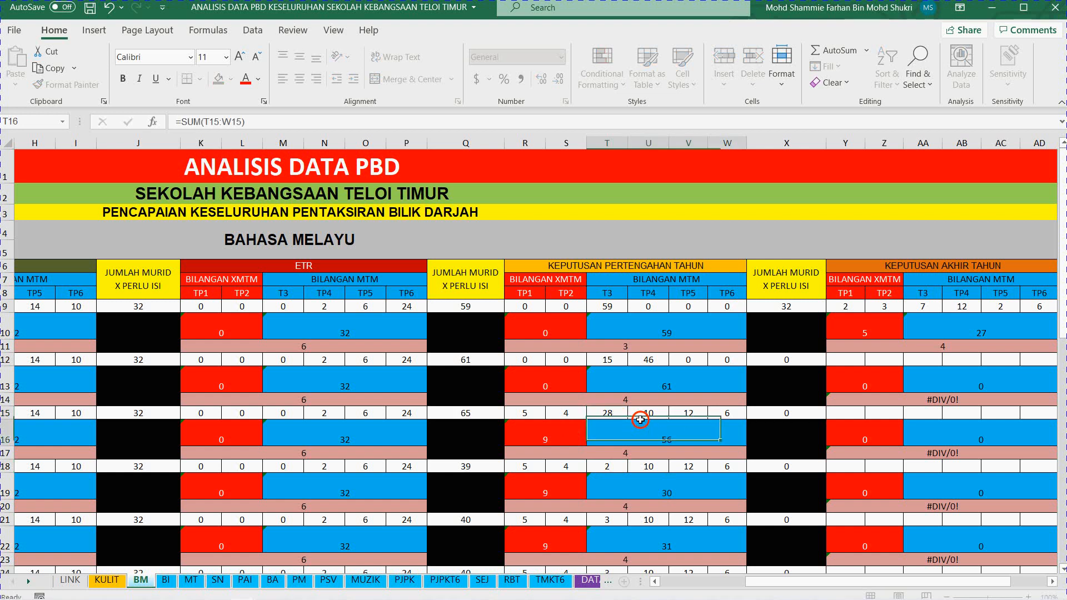
{"action": "left_click", "coordinate": [641, 412]}
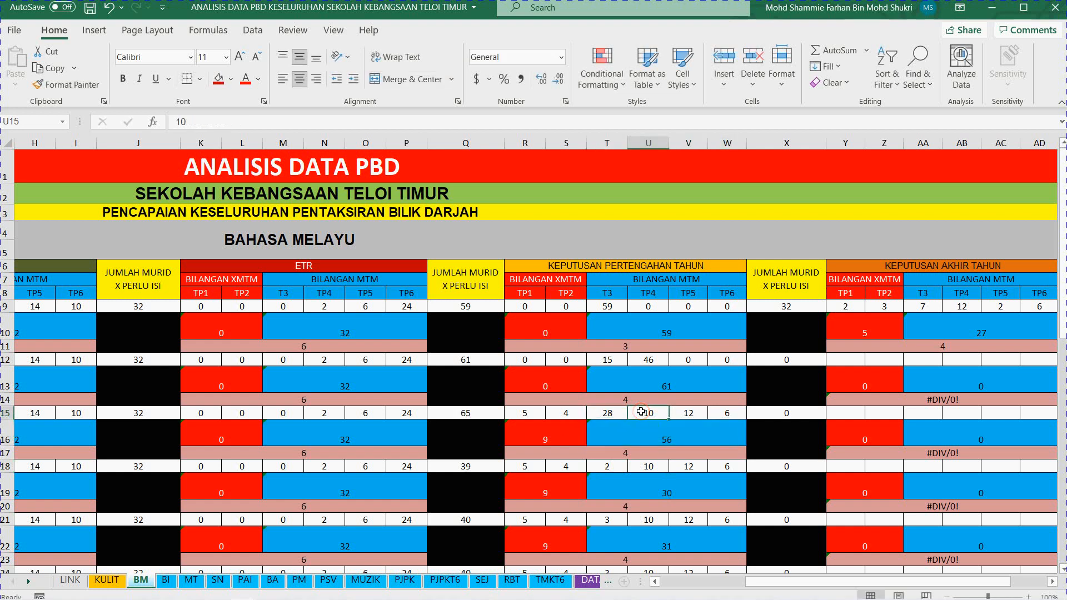
{"action": "type", "text": "16"}
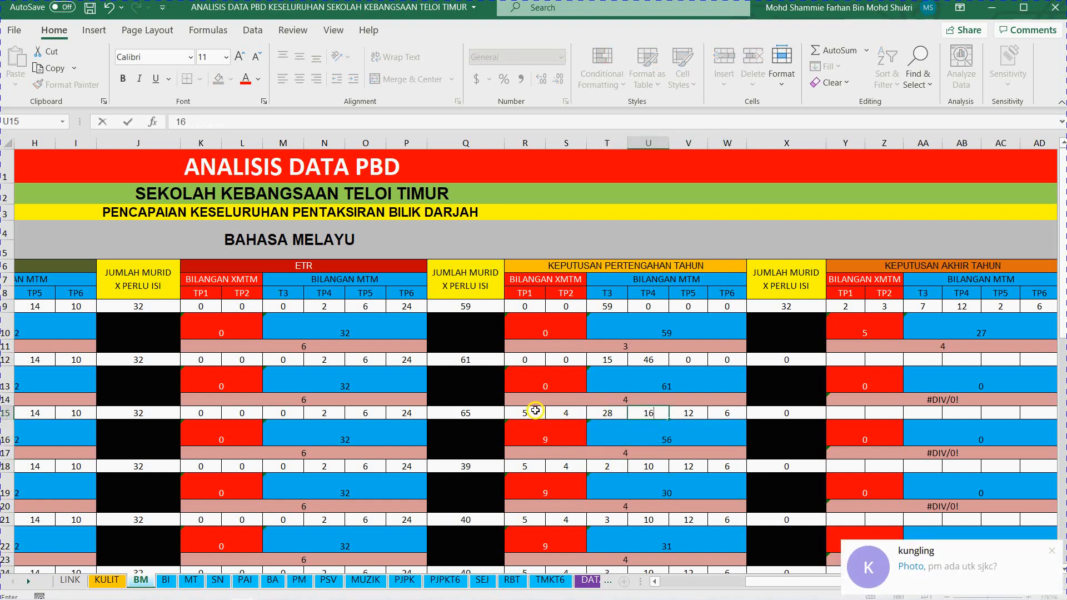
Step: Set Tahun 3's mid-year TP1 and TP2 to 0, closing the chat window that covers the workbook
{"action": "left_click", "coordinate": [533, 411]}
{"action": "type", "text": "0"}
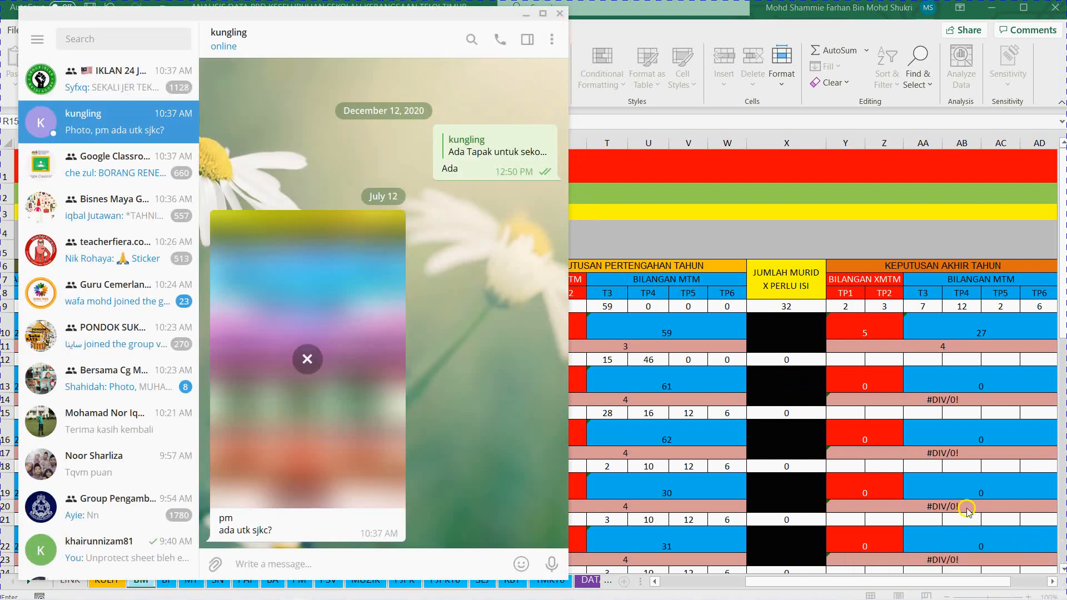
{"action": "left_click", "coordinate": [560, 15]}
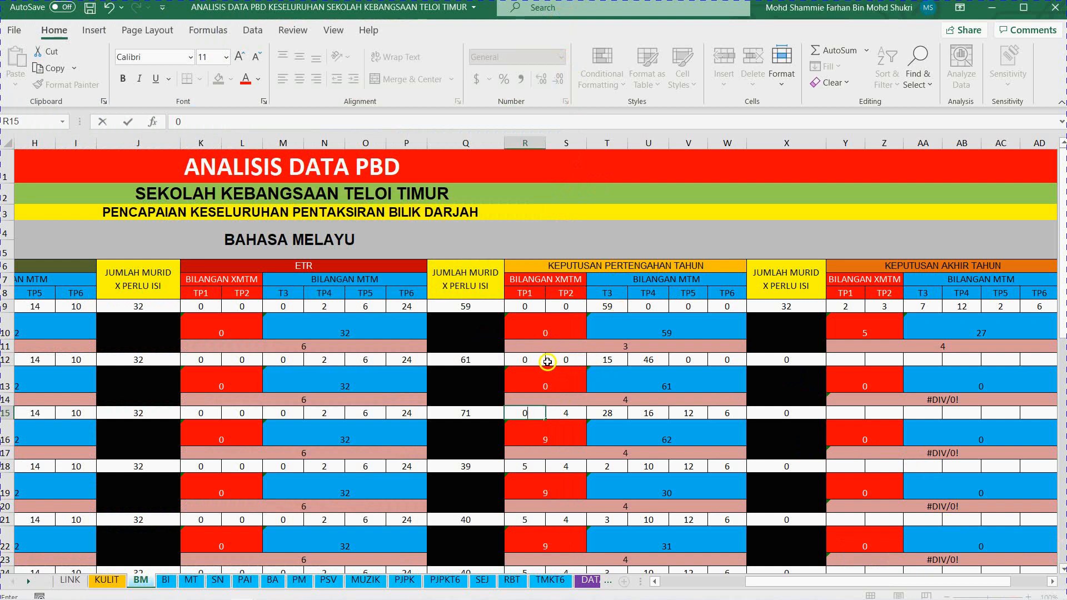
{"action": "left_click", "coordinate": [540, 362]}
{"action": "left_click", "coordinate": [566, 360]}
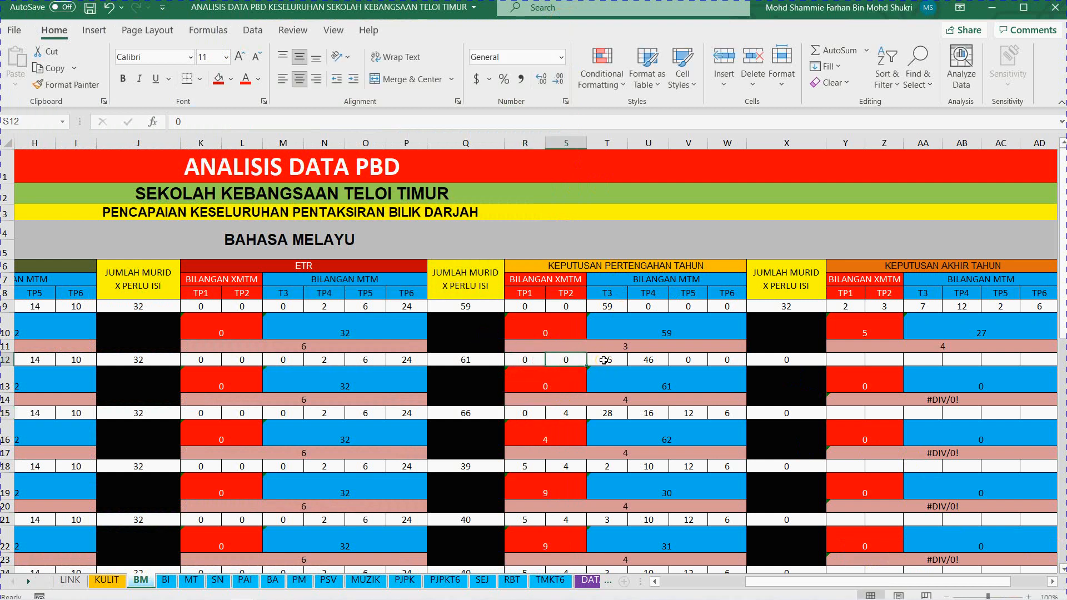
{"action": "left_click", "coordinate": [566, 413]}
{"action": "type", "text": "0"}
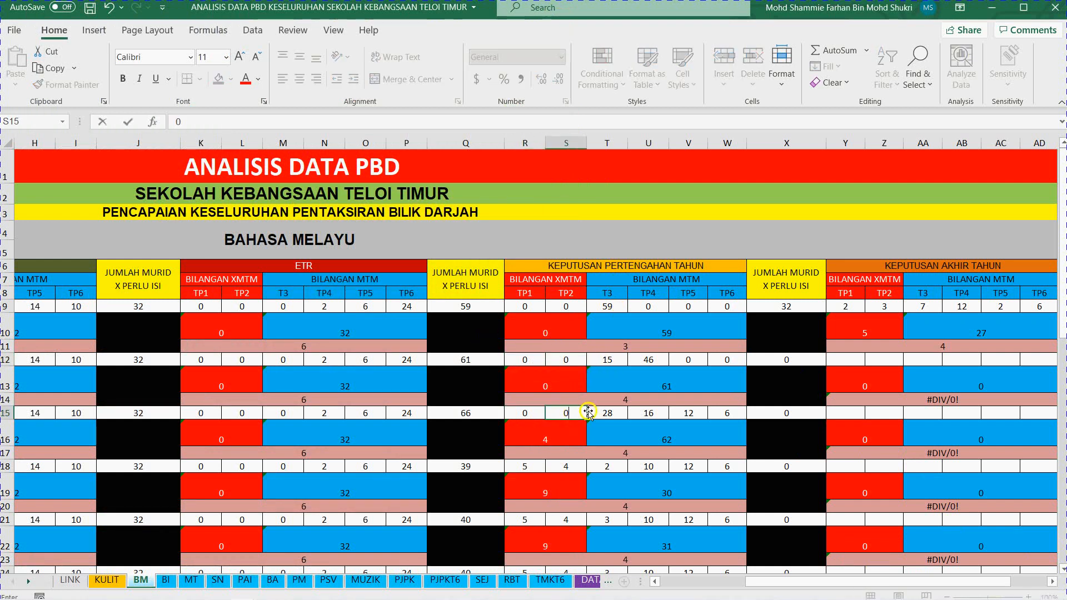
Step: Set Tahun 3's mid-year TP5 and TP6 to 0 and check the average levels of Tahun 3 and Tahun 2
{"action": "left_click", "coordinate": [603, 413]}
{"action": "left_click", "coordinate": [683, 413]}
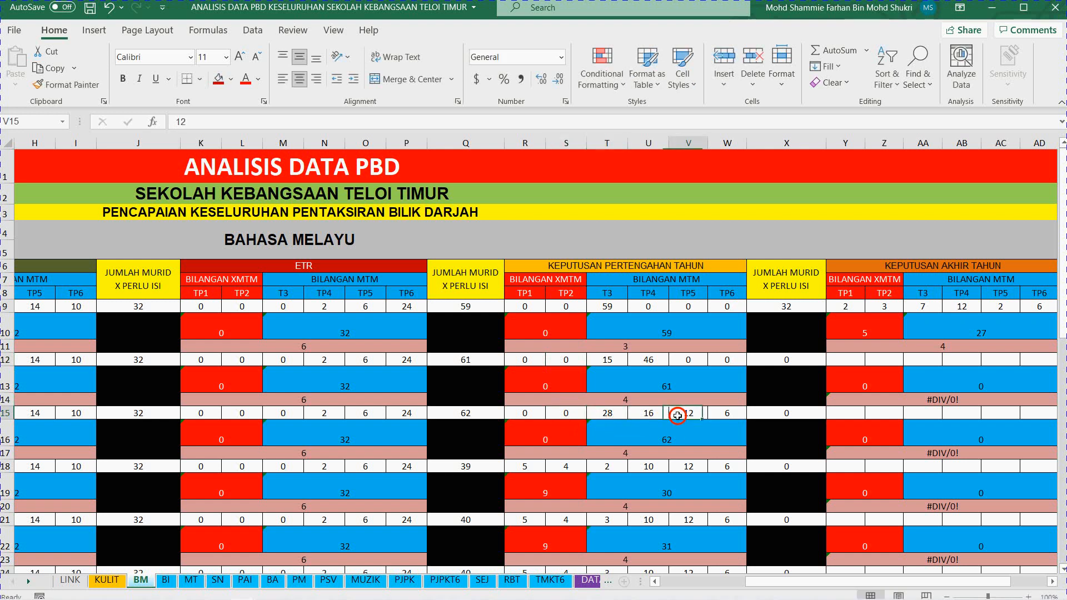
{"action": "type", "text": "0"}
{"action": "left_click", "coordinate": [726, 415]}
{"action": "type", "text": "0"}
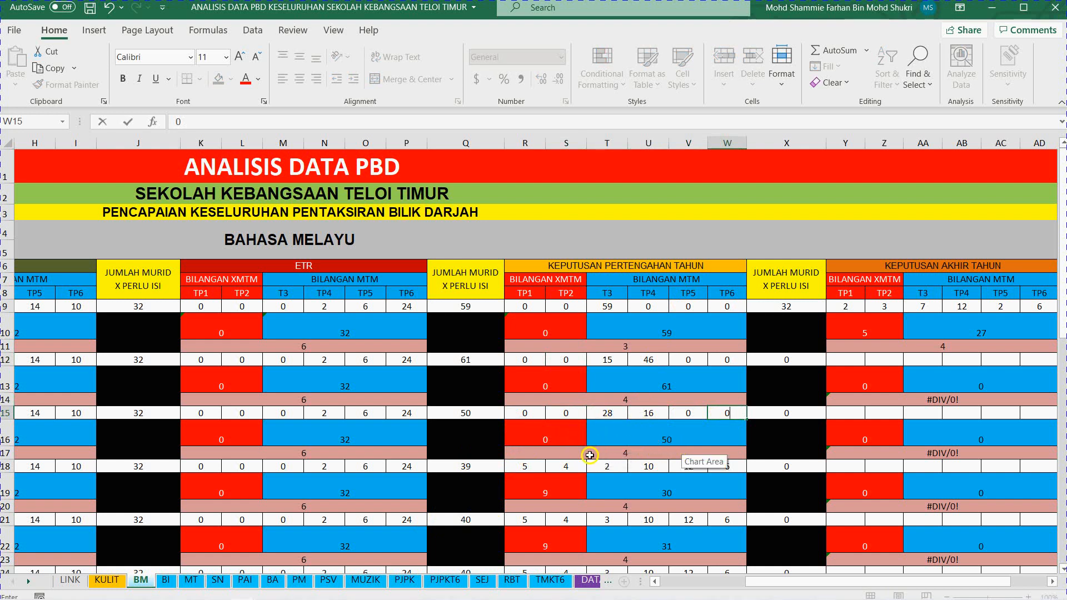
{"action": "left_click", "coordinate": [607, 453]}
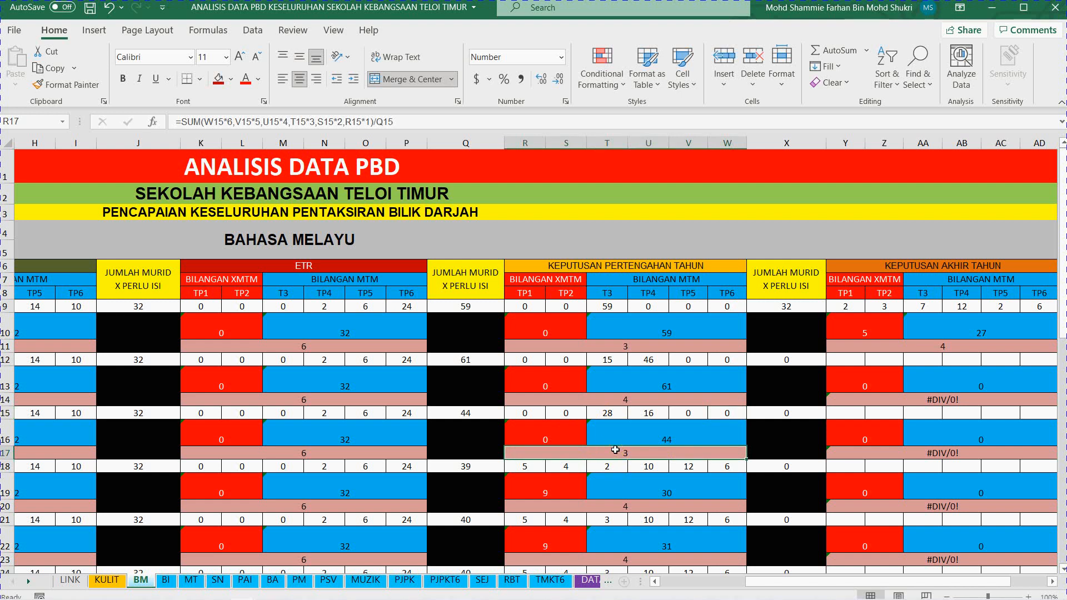
{"action": "left_click", "coordinate": [639, 402]}
Step: Look up the Bahasa Melayu Tahun 4 totals in Google Sheets and enter 0 for TP1 and 8 for TP2 in the mid-year results of row 21
{"action": "mouse_move", "coordinate": [316, 587]}
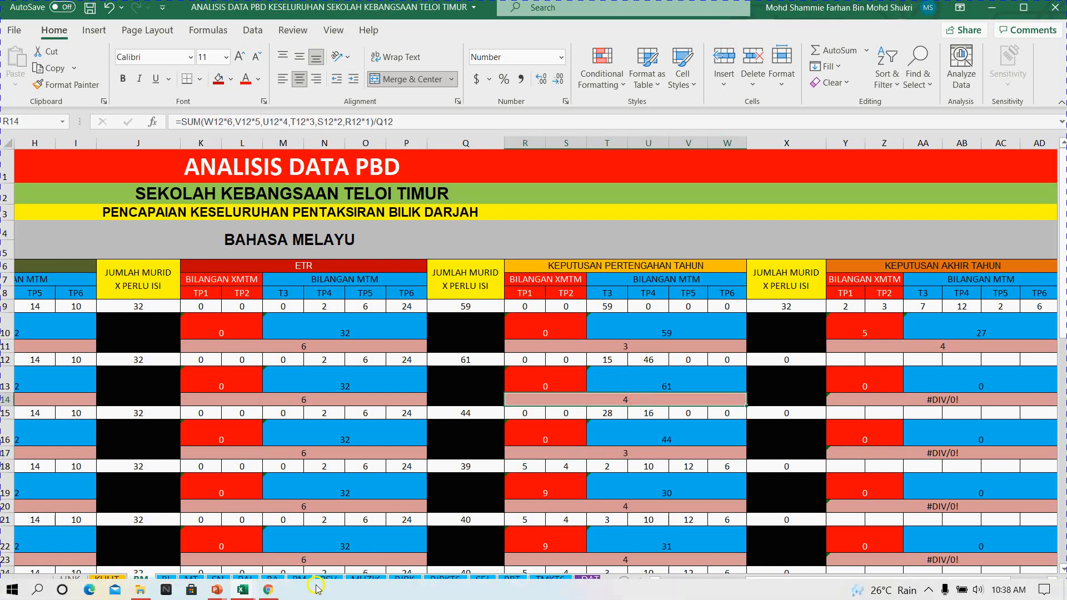
{"action": "left_click", "coordinate": [269, 592]}
{"action": "scroll", "coordinate": [354, 435], "scroll_direction": "down", "scroll_amount": 4}
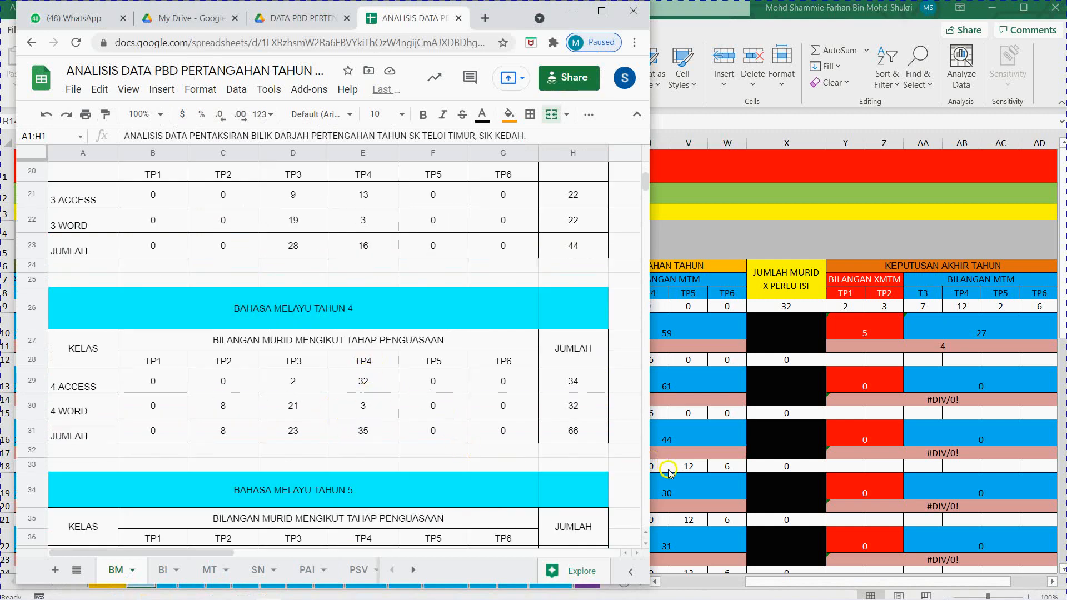
{"action": "left_click", "coordinate": [754, 496]}
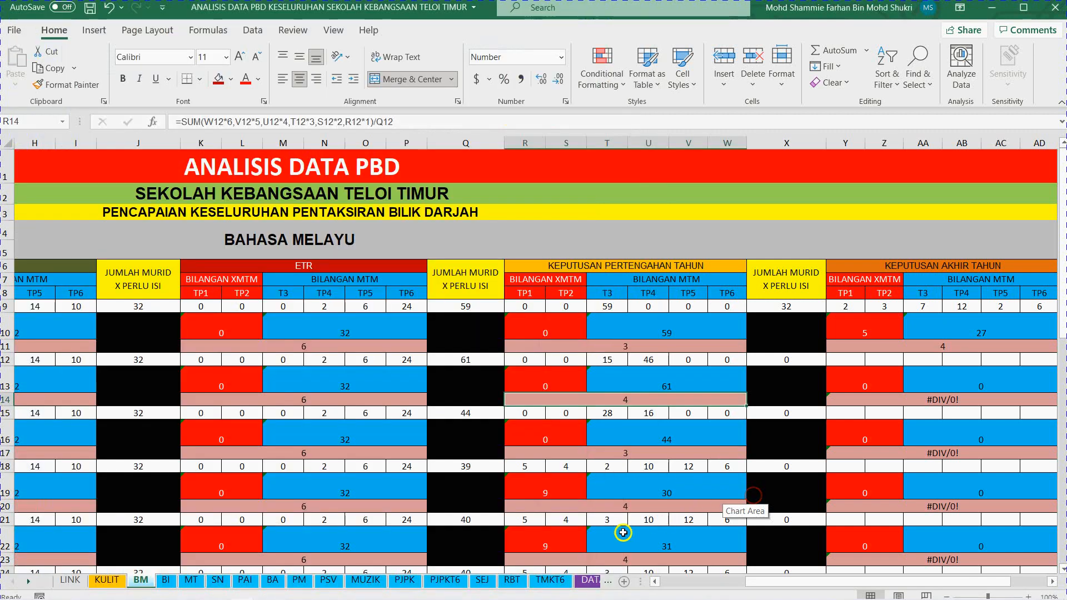
{"action": "left_click", "coordinate": [269, 592]}
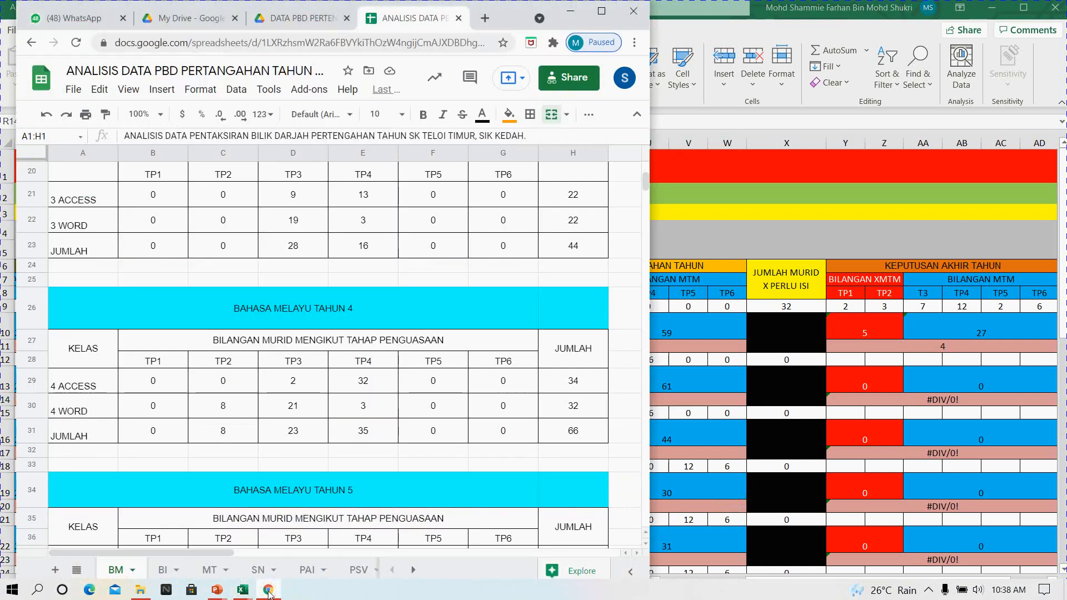
{"action": "left_click", "coordinate": [269, 591]}
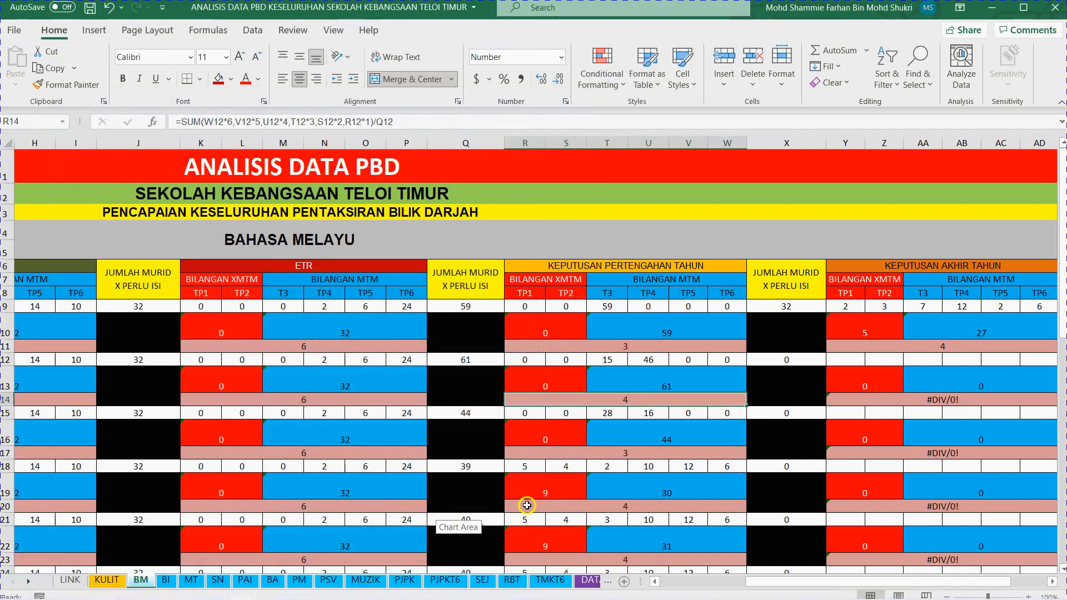
{"action": "left_click", "coordinate": [558, 520]}
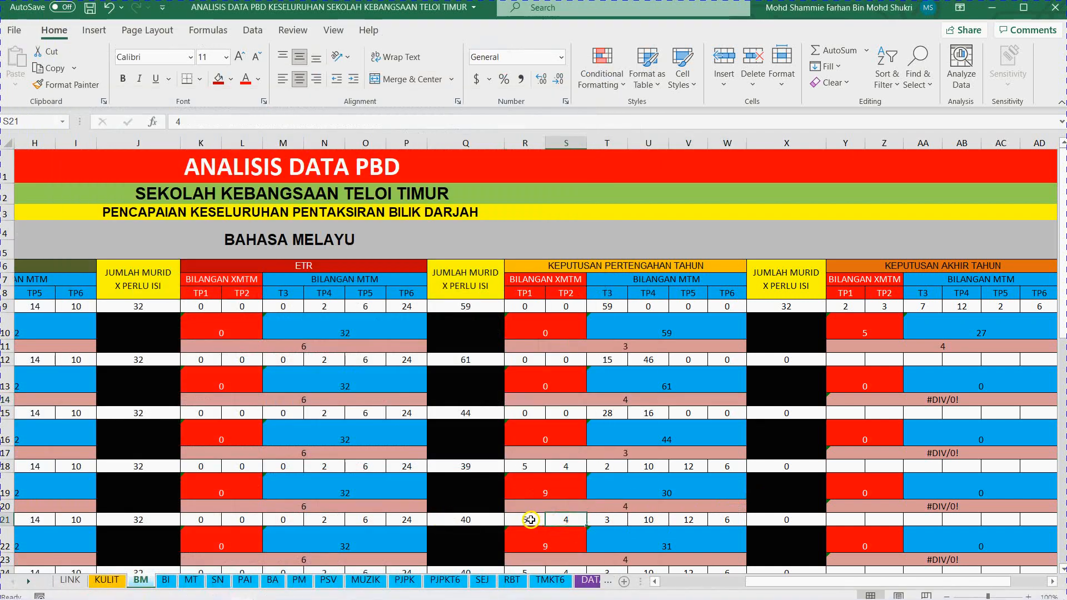
{"action": "left_click", "coordinate": [531, 519]}
{"action": "type", "text": "0"}
{"action": "left_click", "coordinate": [558, 520]}
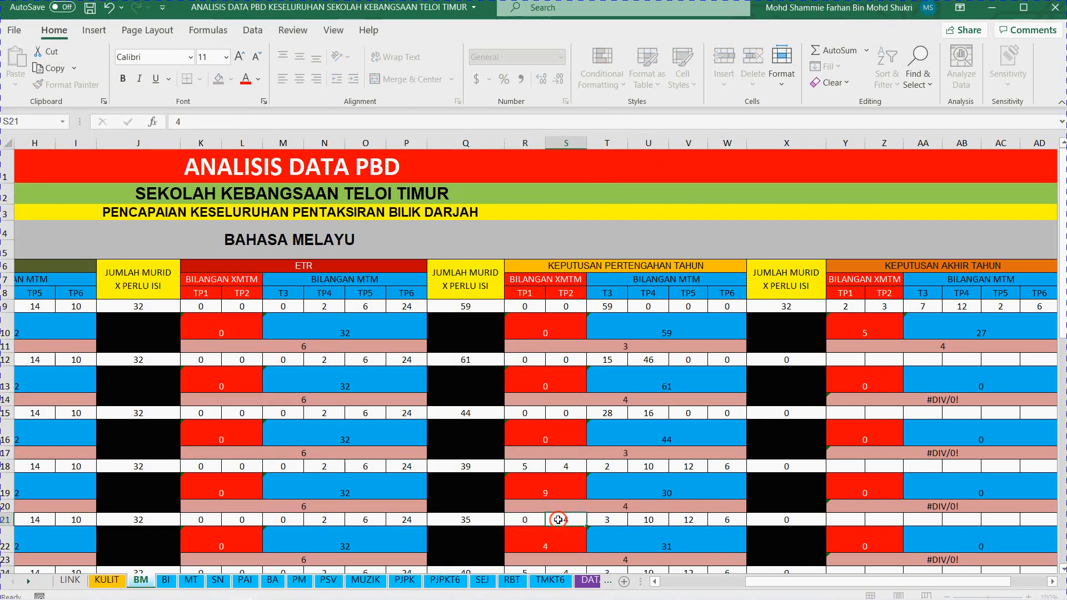
{"action": "type", "text": "8"}
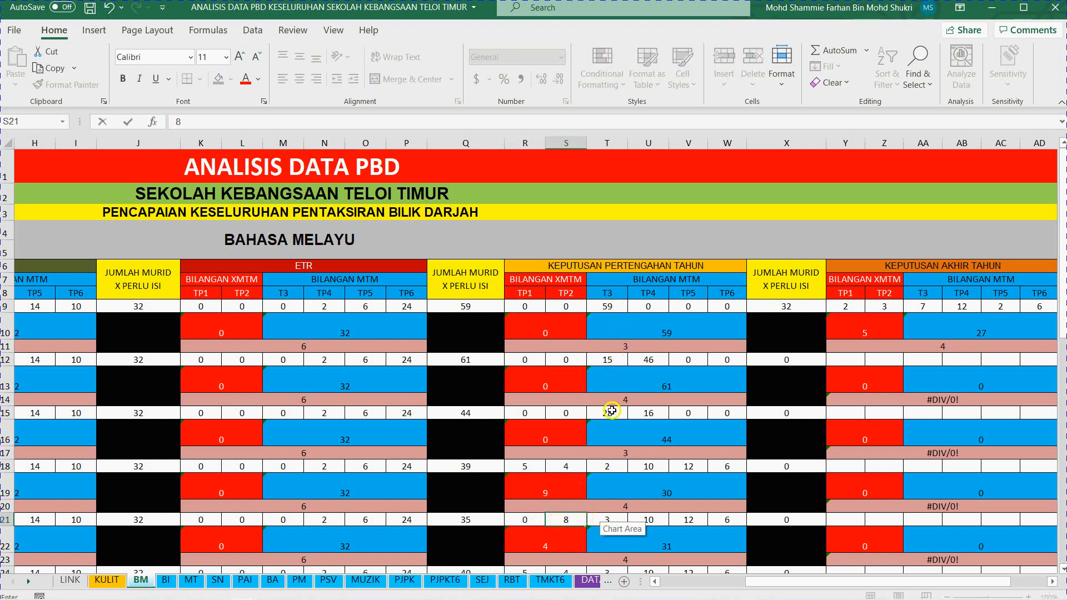
Step: Set Tahun 4's mid-year TP1 to 0 and TP2 to 8 in row 18
{"action": "left_click", "coordinate": [533, 471]}
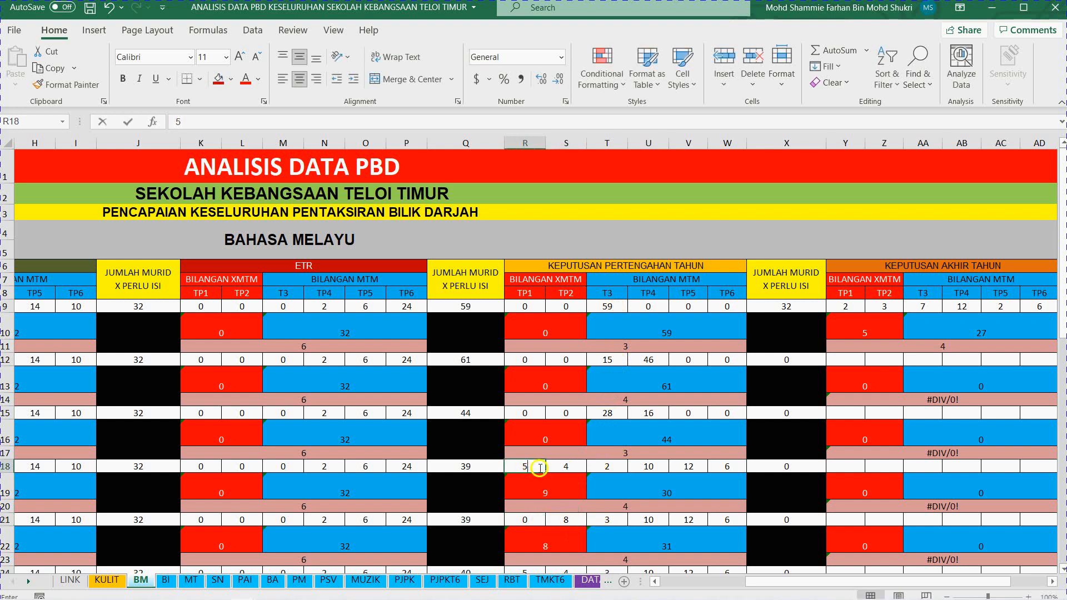
{"action": "key", "text": "BackSpace"}
{"action": "type", "text": "0"}
{"action": "left_click", "coordinate": [562, 466]}
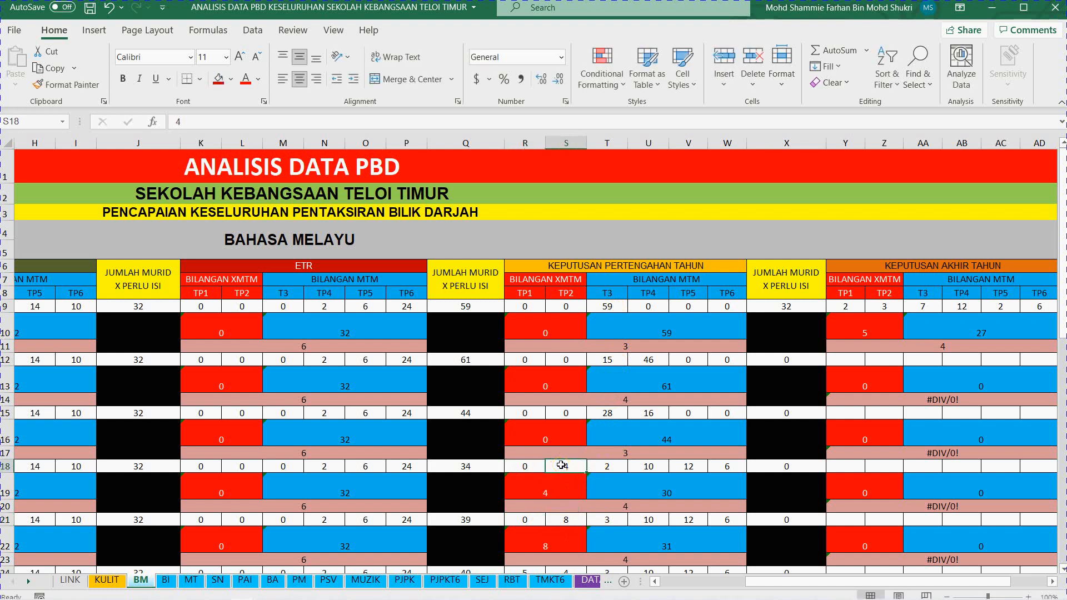
{"action": "type", "text": "8"}
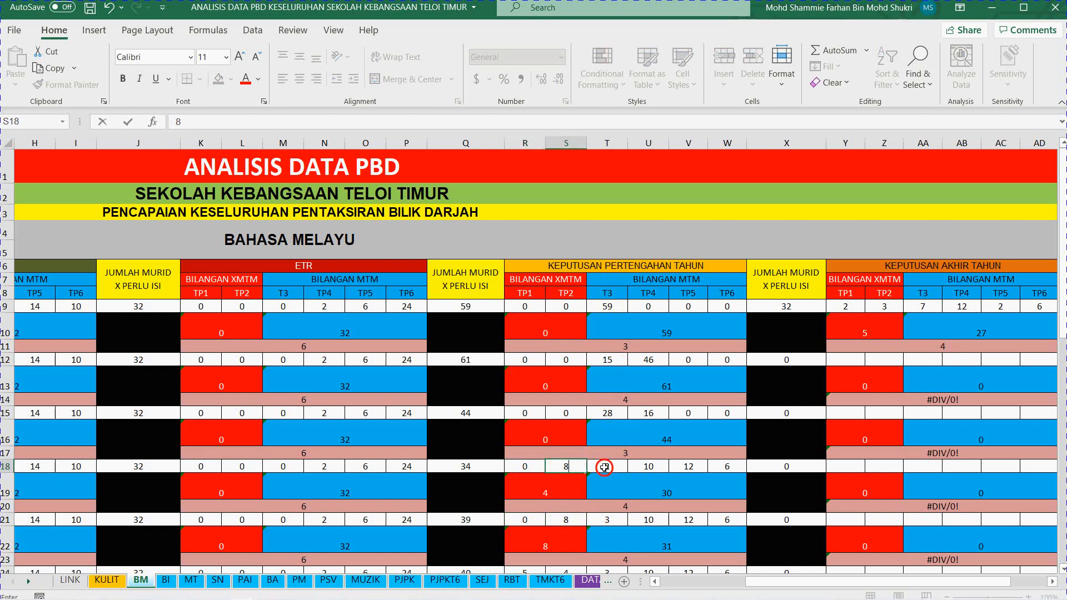
Step: Recheck the Bahasa Melayu Tahun 4 totals in Google Sheets and enter 23 for TP4 in Tahun 4's mid-year results
{"action": "left_click", "coordinate": [605, 467]}
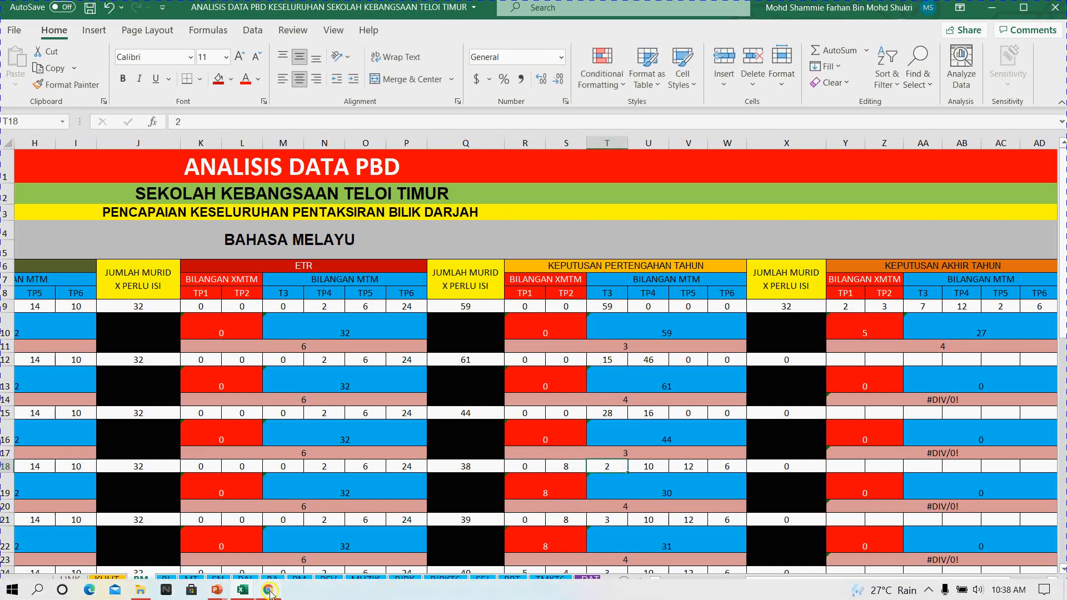
{"action": "left_click", "coordinate": [270, 590]}
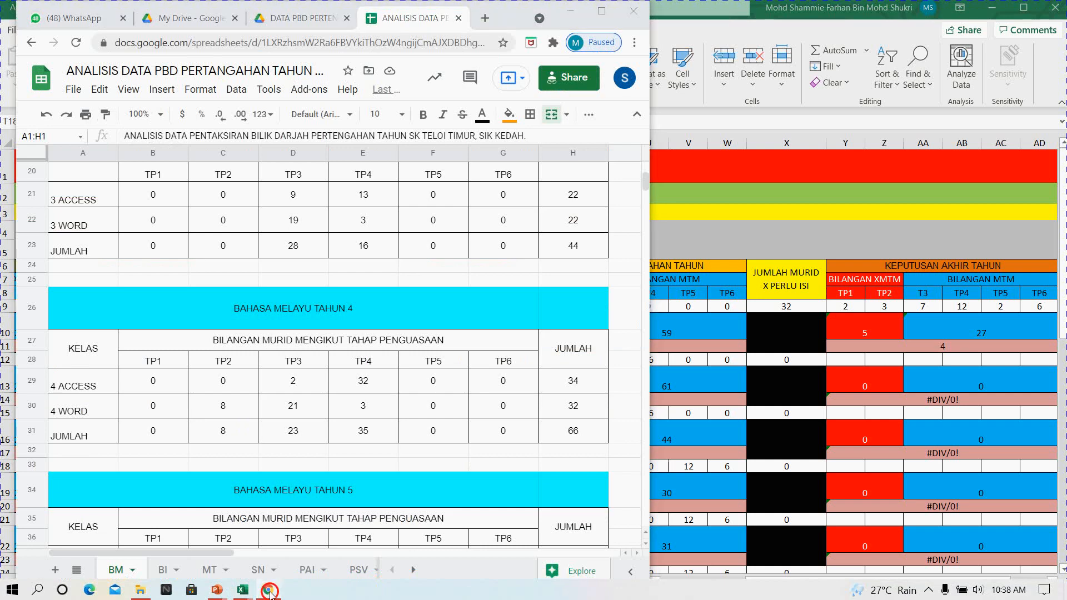
{"action": "left_click", "coordinate": [269, 590]}
{"action": "left_click", "coordinate": [270, 591]}
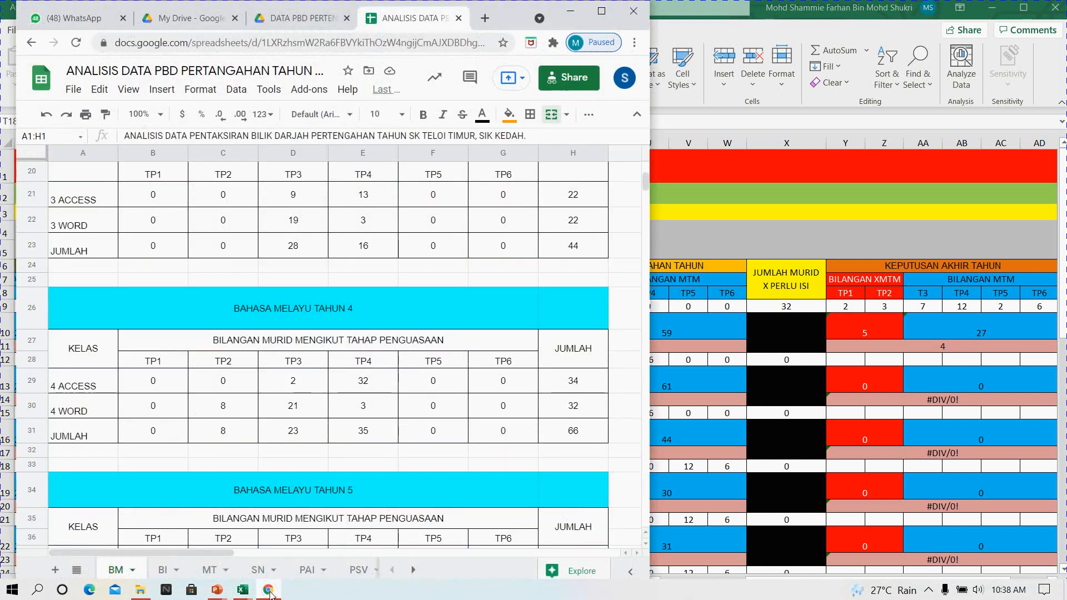
{"action": "left_click", "coordinate": [270, 590]}
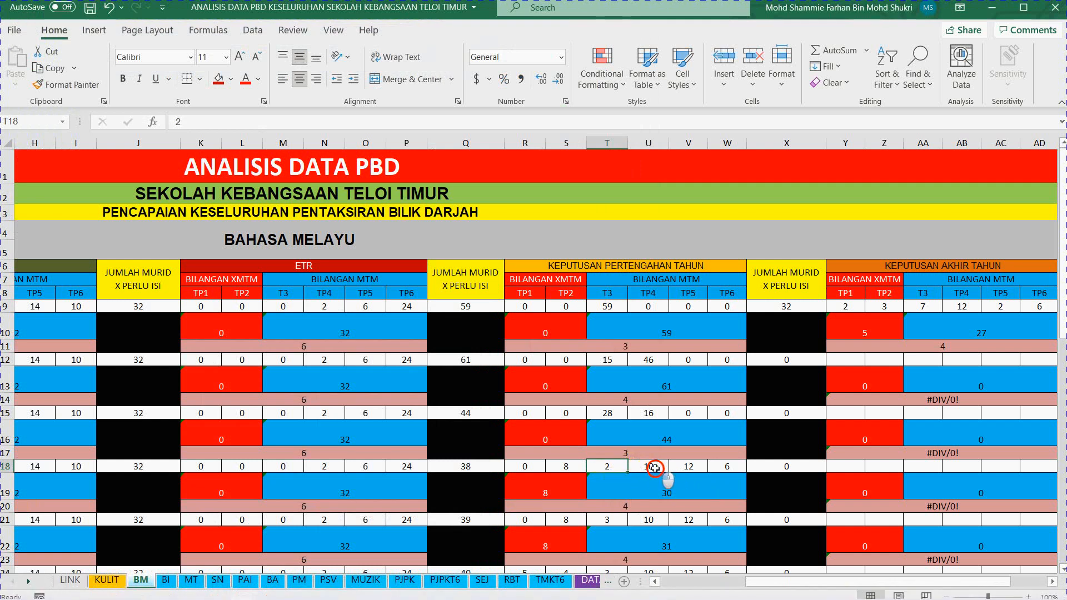
{"action": "left_click", "coordinate": [653, 468]}
{"action": "type", "text": "23"}
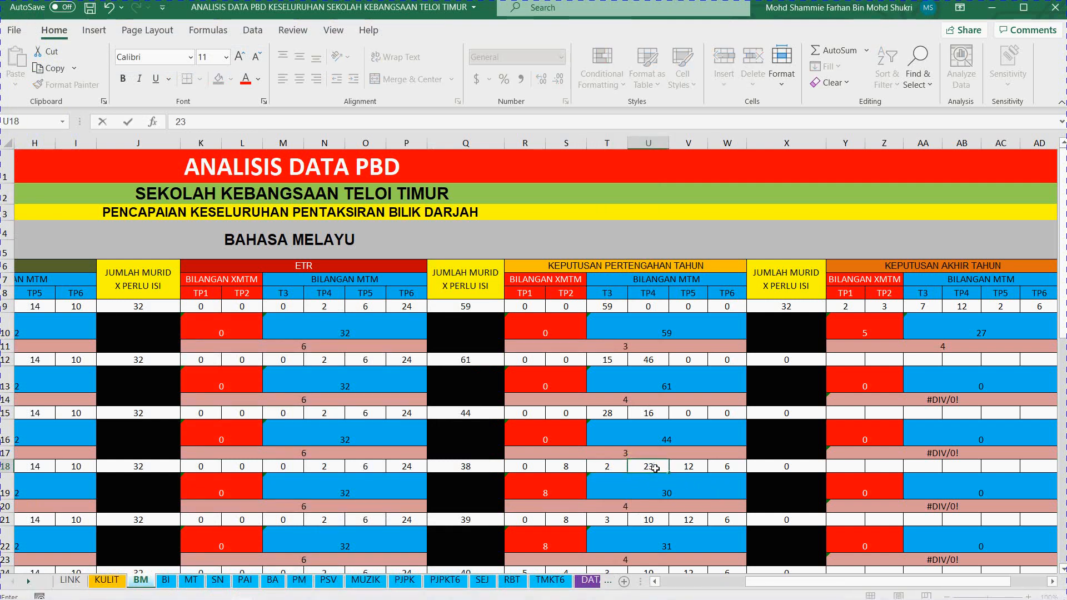
{"action": "left_click", "coordinate": [692, 467]}
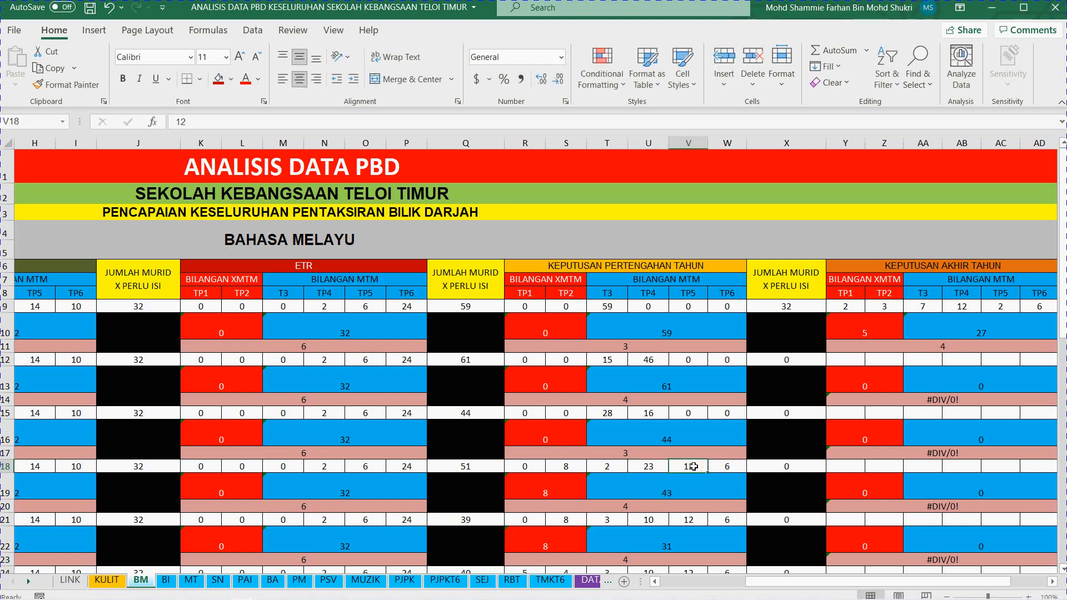
Step: Set Tahun 4's mid-year TP3 to 23 and TP4 to 35 in row 18
{"action": "left_click", "coordinate": [616, 466]}
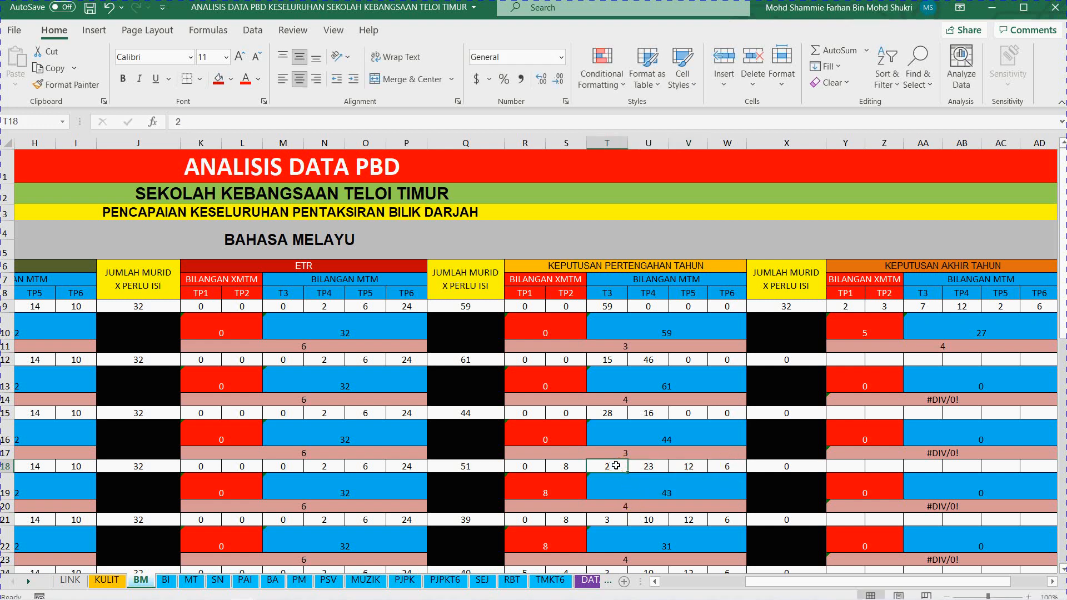
{"action": "type", "text": "23"}
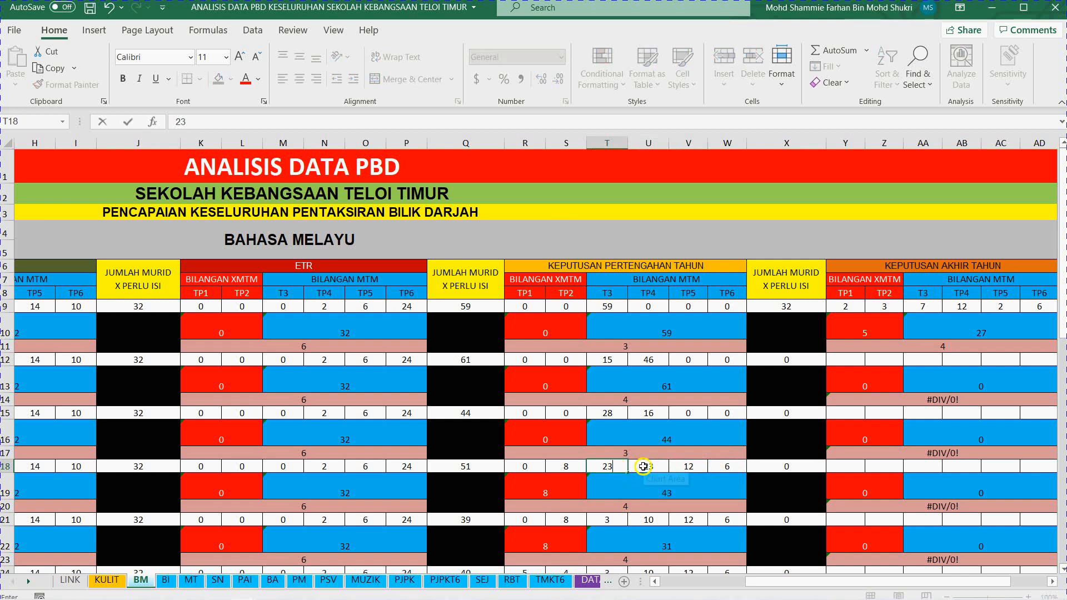
{"action": "left_click", "coordinate": [642, 467]}
{"action": "type", "text": "3"}
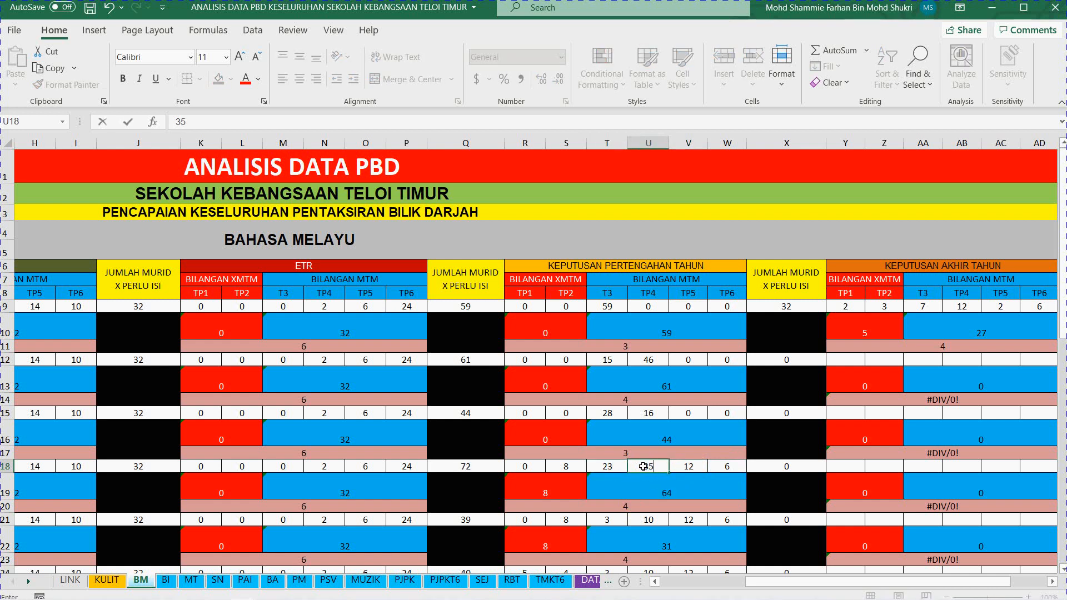
{"action": "type", "text": "5"}
Step: Clear Tahun 4's mid-year TP5 and TP6 in row 18 and enter 0 for both
{"action": "left_click_drag", "start_coordinate": [681, 467], "coordinate": [726, 466]}
{"action": "key", "text": "Delete"}
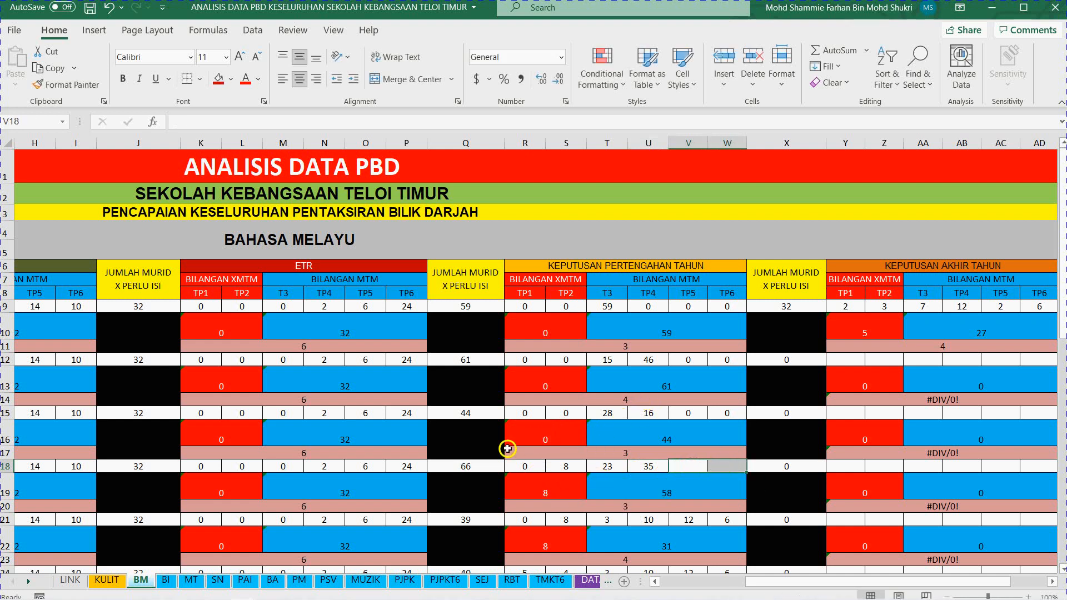
{"action": "left_click", "coordinate": [688, 466]}
{"action": "type", "text": "0"}
{"action": "left_click", "coordinate": [718, 465]}
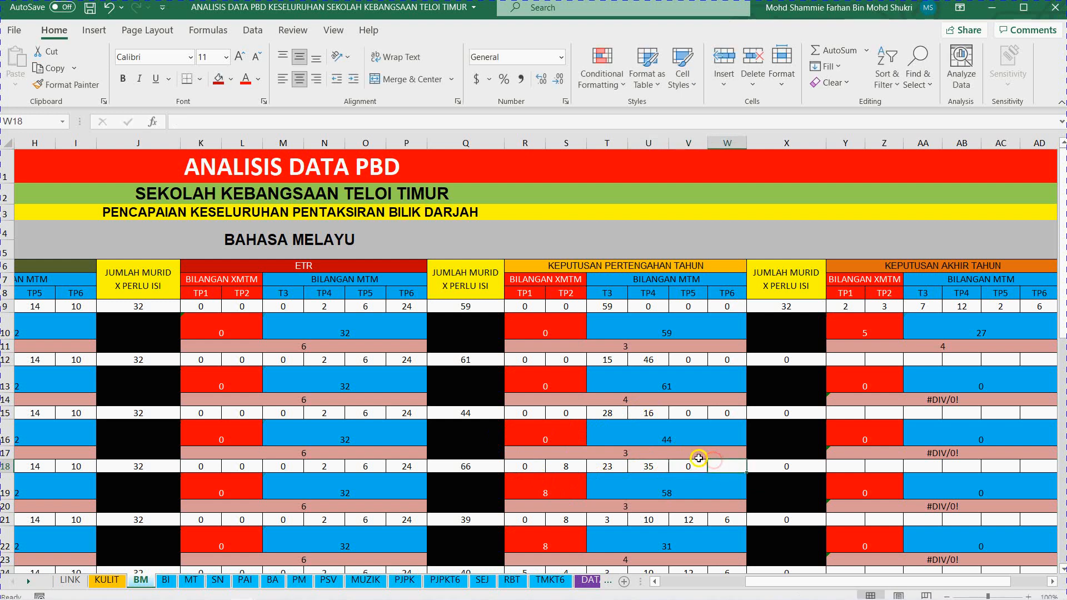
{"action": "type", "text": "0"}
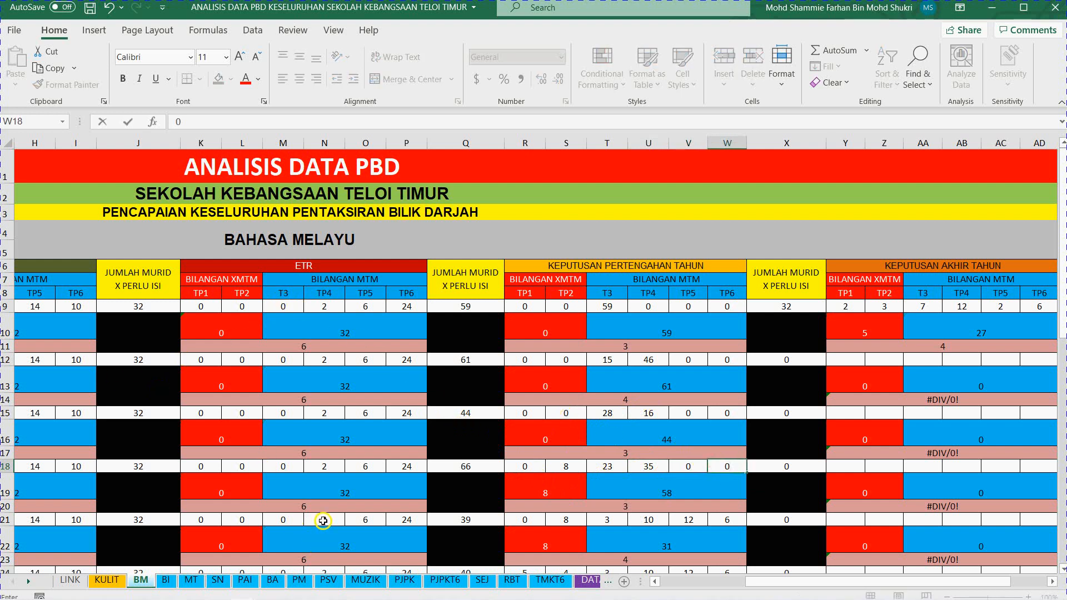
Step: Review the Bahasa Melayu totals for Tahun 4 and Tahun 5 and the Take Off Value and Pertengahan Tahun charts for Tahun 1 to Tahun 6
{"action": "left_click", "coordinate": [132, 522]}
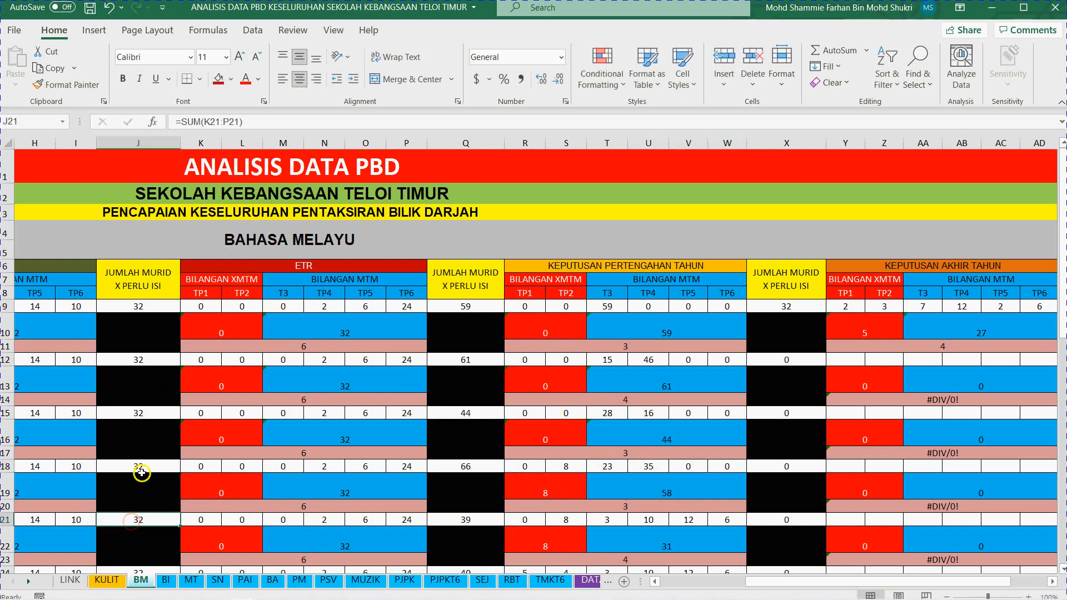
{"action": "left_click", "coordinate": [139, 464]}
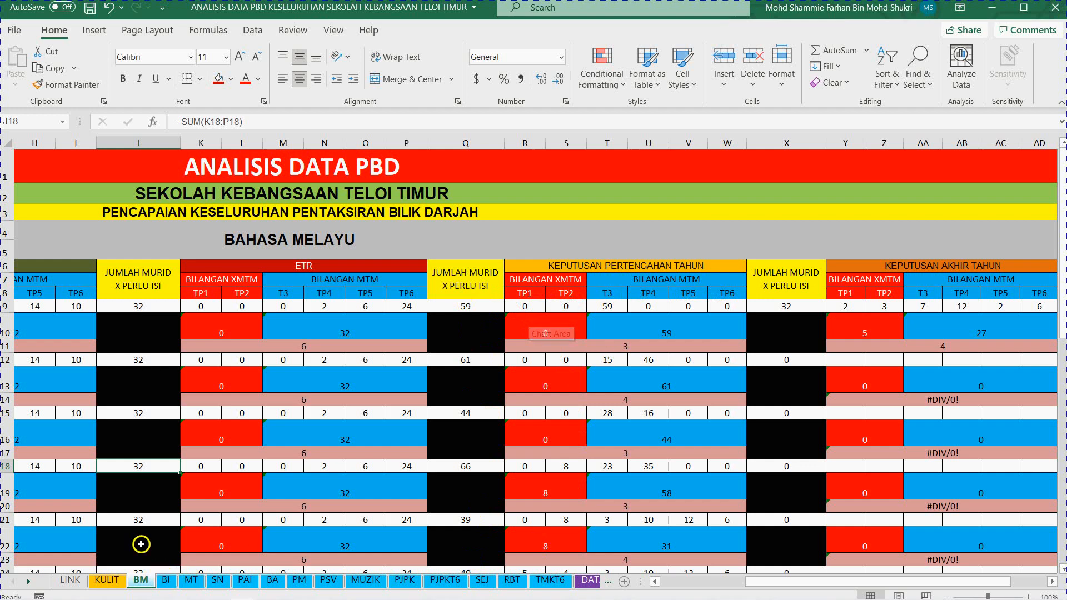
{"action": "scroll", "coordinate": [124, 491], "scroll_direction": "down", "scroll_amount": 4}
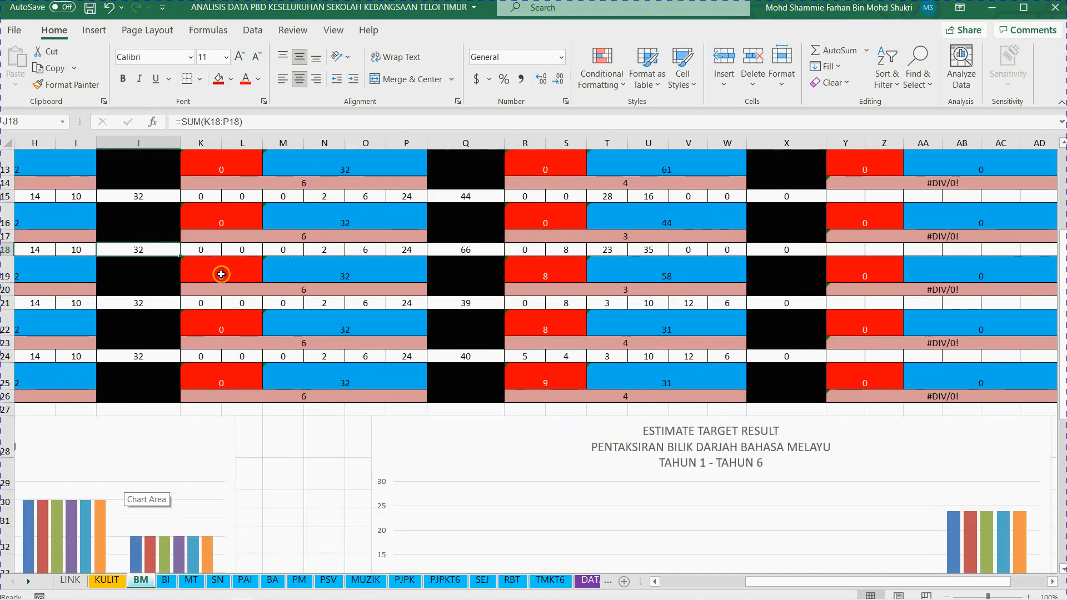
{"action": "left_click_drag", "start_coordinate": [781, 581], "coordinate": [705, 580]}
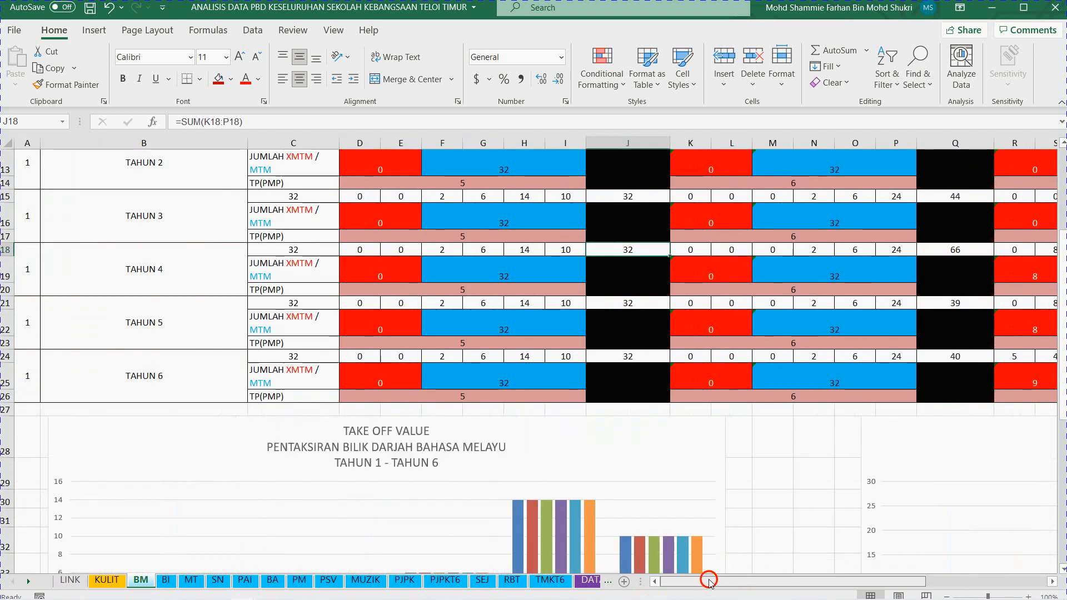
{"action": "scroll", "coordinate": [336, 377], "scroll_direction": "down", "scroll_amount": 5}
{"action": "scroll", "coordinate": [337, 376], "scroll_direction": "down", "scroll_amount": 2}
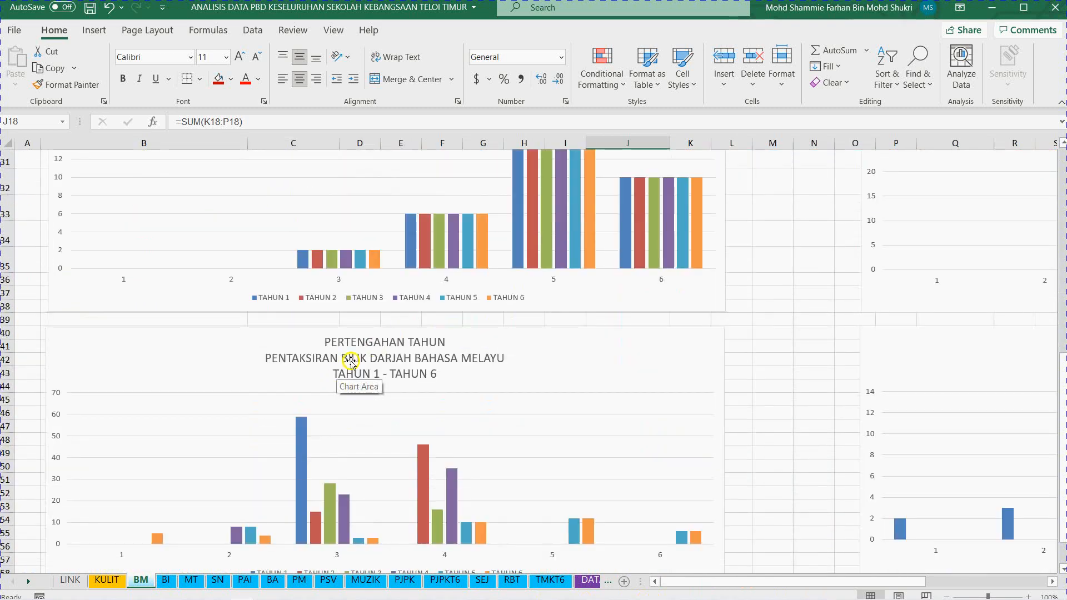
{"action": "scroll", "coordinate": [312, 239], "scroll_direction": "up", "scroll_amount": 3}
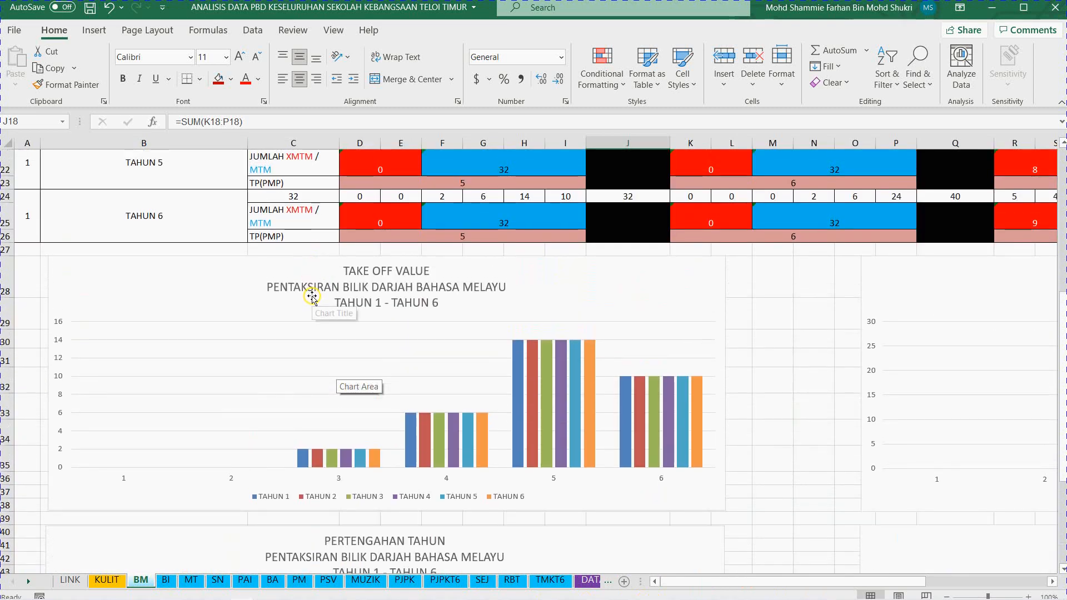
{"action": "scroll", "coordinate": [312, 300], "scroll_direction": "down", "scroll_amount": 5}
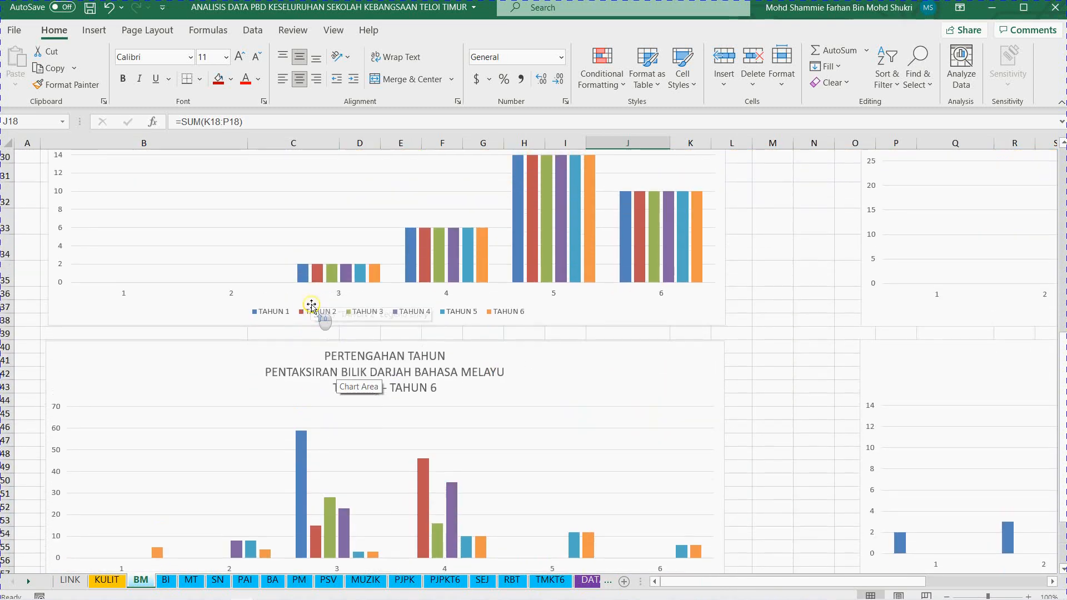
{"action": "scroll", "coordinate": [357, 310], "scroll_direction": "up", "scroll_amount": 2}
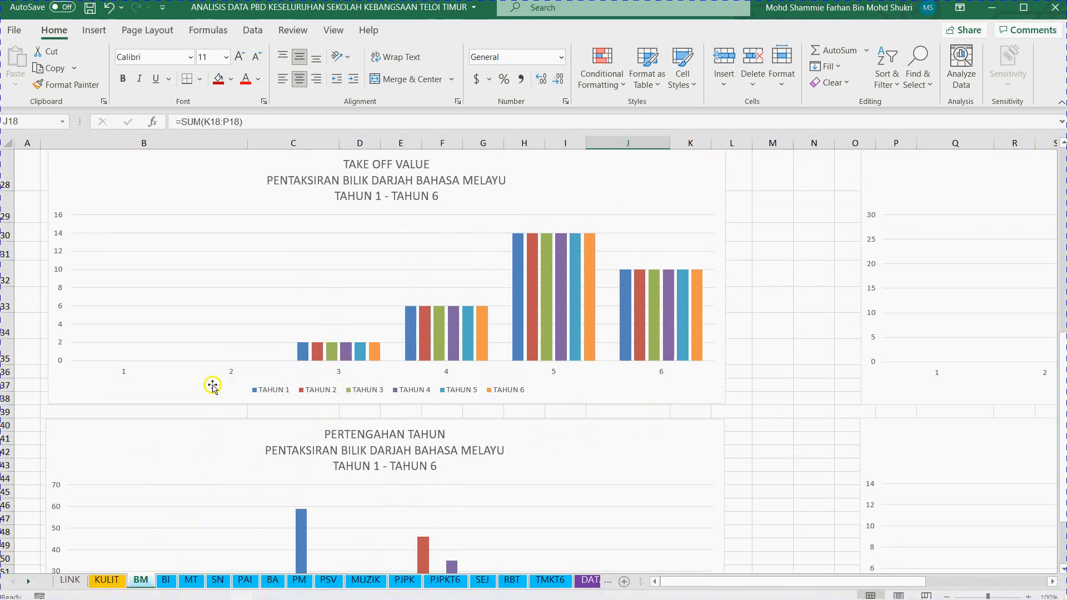
{"action": "scroll", "coordinate": [210, 383], "scroll_direction": "down", "scroll_amount": 2}
{"action": "mouse_move", "coordinate": [244, 597]}
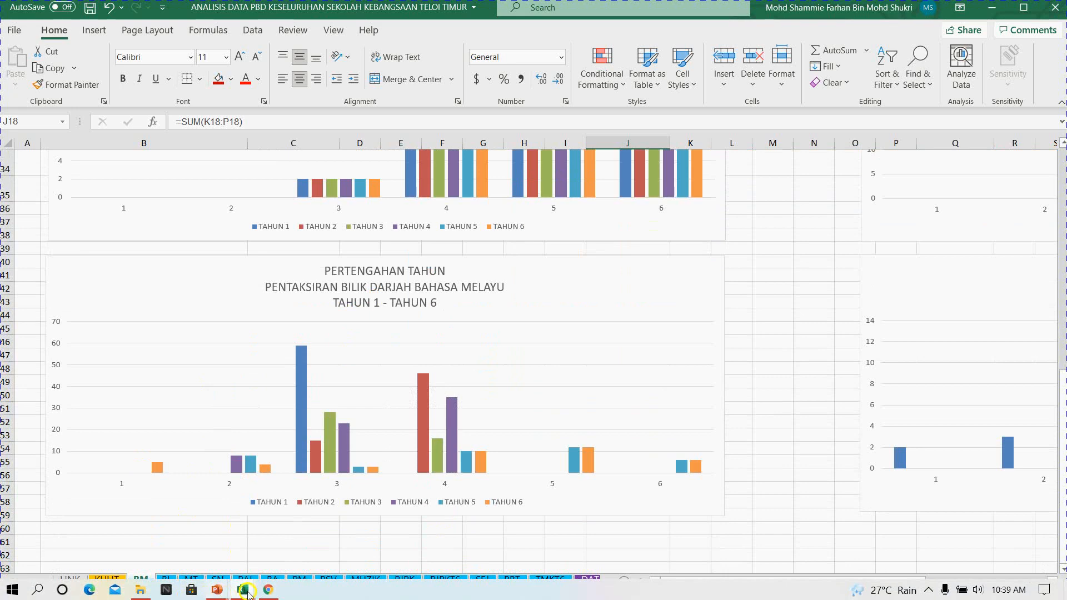